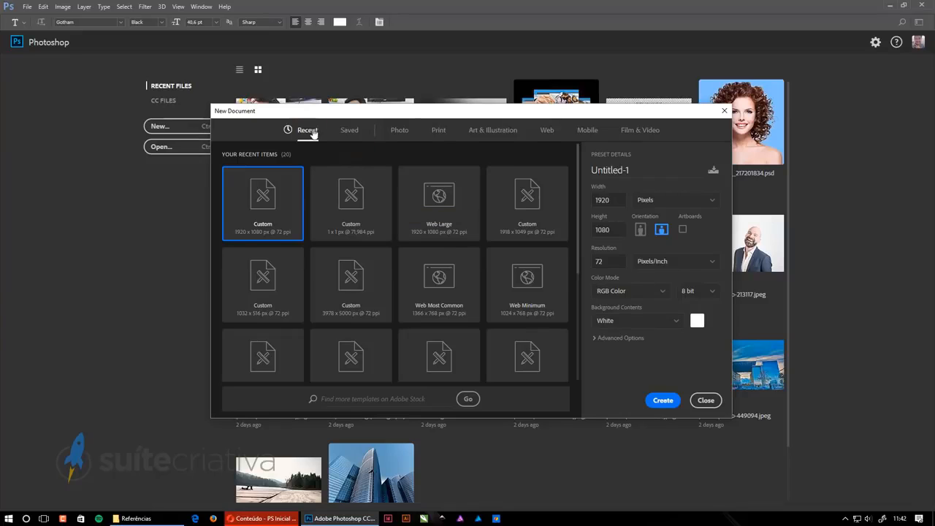
# - Look through the new-document settings and the preset and template categories, including Saved, Photo, Print, Art & Illustration, Mobile and Film & Video
pyautogui.click(608, 199)
pyautogui.click(674, 199)
pyautogui.click(608, 261)
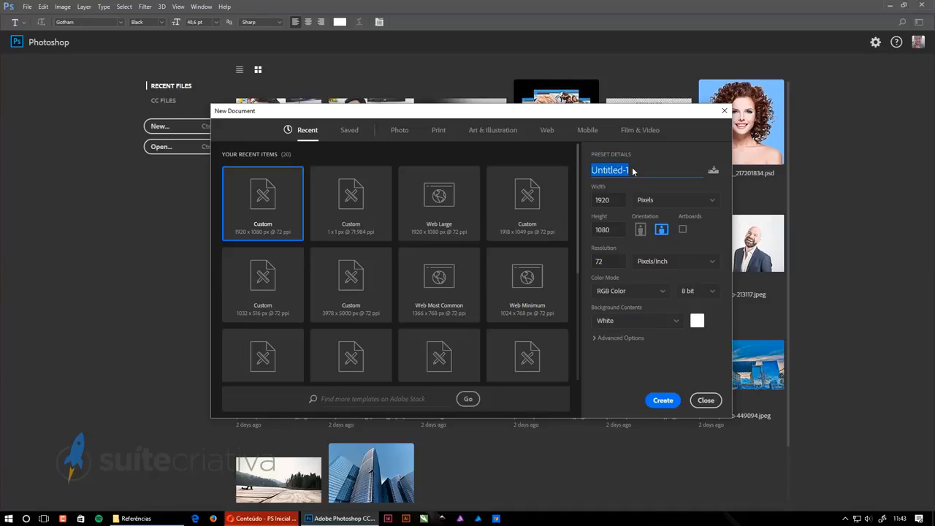
pyautogui.click(349, 130)
pyautogui.click(400, 130)
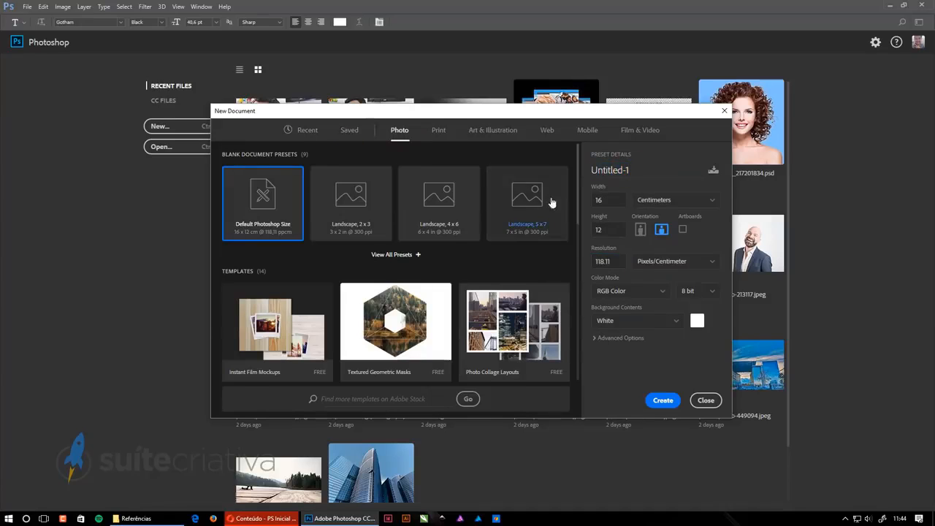
pyautogui.scroll(-1, 550, 200)
pyautogui.click(387, 203)
pyautogui.scroll(-3, 405, 261)
pyautogui.click(577, 238)
pyautogui.scroll(-3, 388, 303)
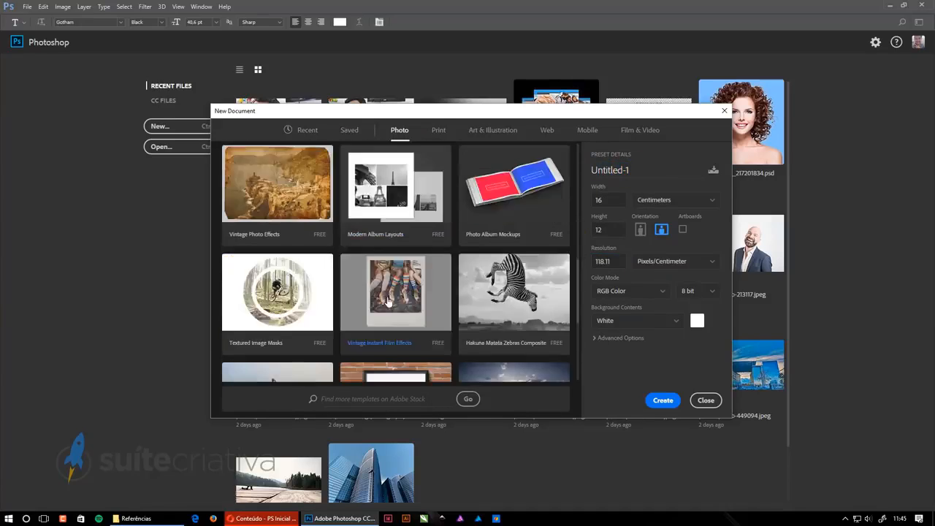
pyautogui.click(438, 130)
pyautogui.scroll(-2, 487, 188)
pyautogui.click(493, 130)
pyautogui.click(587, 130)
pyautogui.scroll(-3, 464, 303)
pyautogui.click(640, 130)
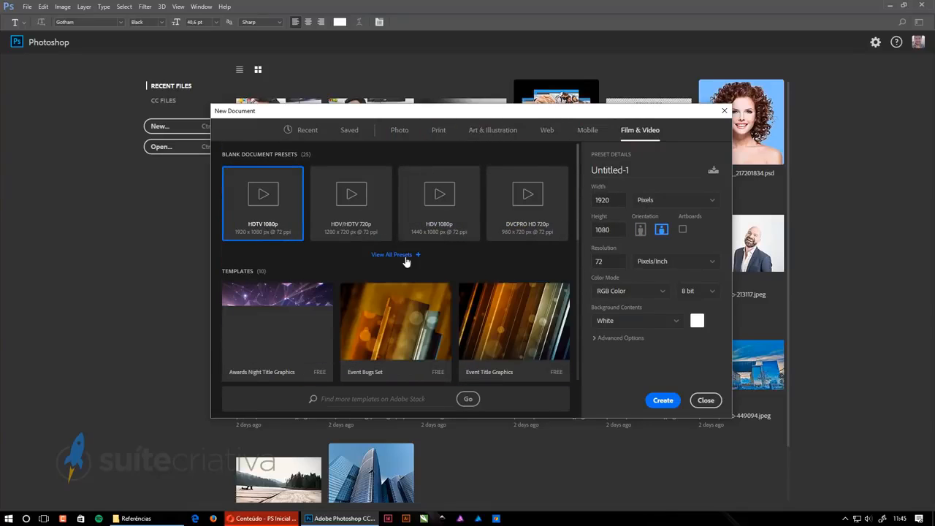
# - Create a landscape A4 print document, 297 × 210 mm at 300 pixels/inch, in RGB Color with a white background
pyautogui.click(438, 130)
pyautogui.click(542, 211)
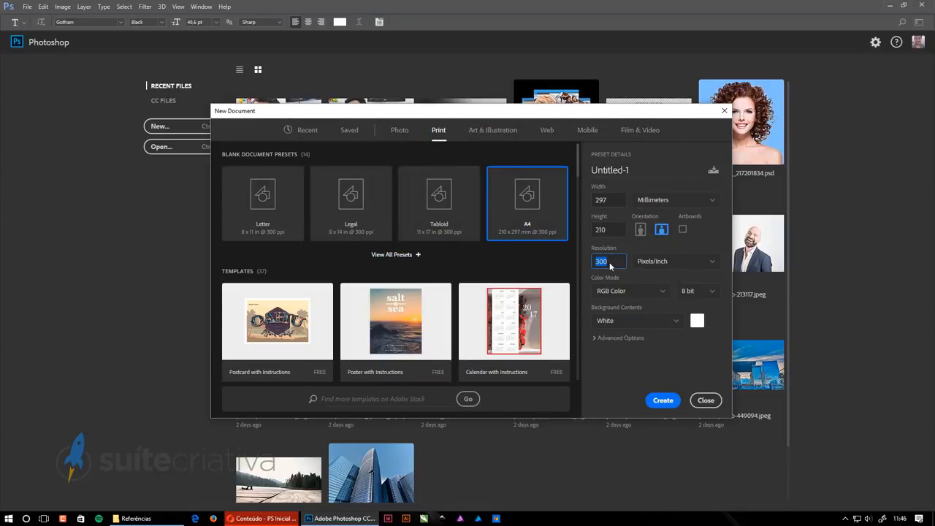
pyautogui.click(631, 291)
pyautogui.click(632, 344)
pyautogui.click(656, 320)
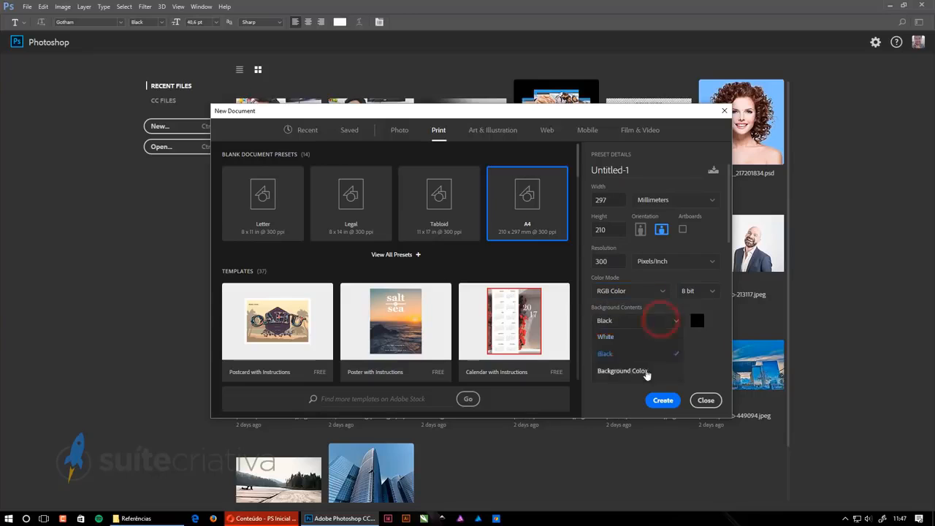
pyautogui.click(613, 337)
pyautogui.click(663, 404)
# - Look over the blank canvas and close the new A4 document
pyautogui.scroll(-3, 675, 276)
pyautogui.scroll(5, 365, 217)
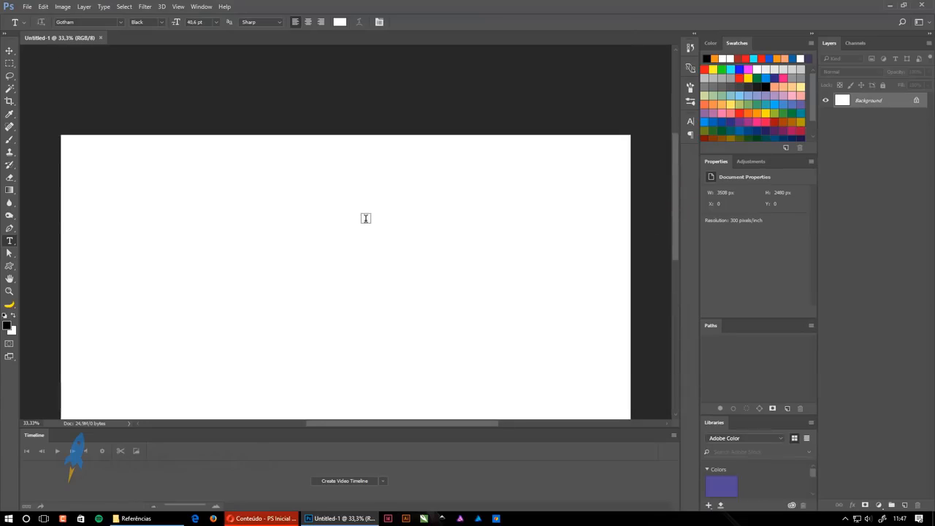
pyautogui.scroll(-2, 365, 217)
pyautogui.click(100, 37)
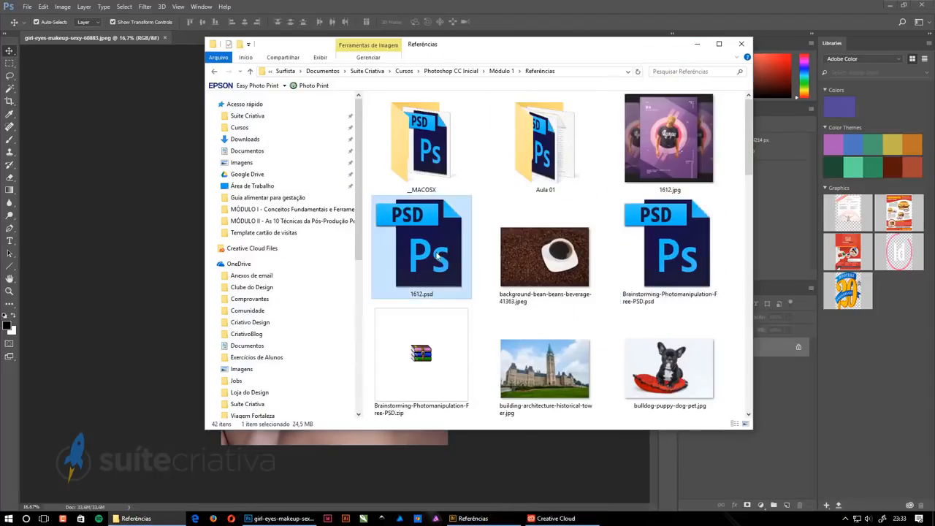
# - Look through the reference files in the Referências folder and switch to Adobe Bridge to browse the same folder
pyautogui.scroll(-3, 548, 256)
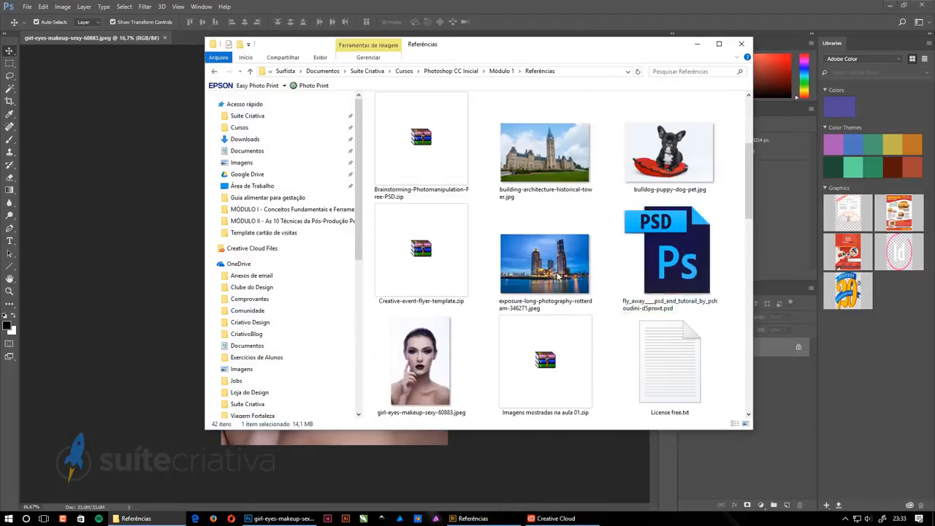
pyautogui.click(670, 252)
pyautogui.click(474, 518)
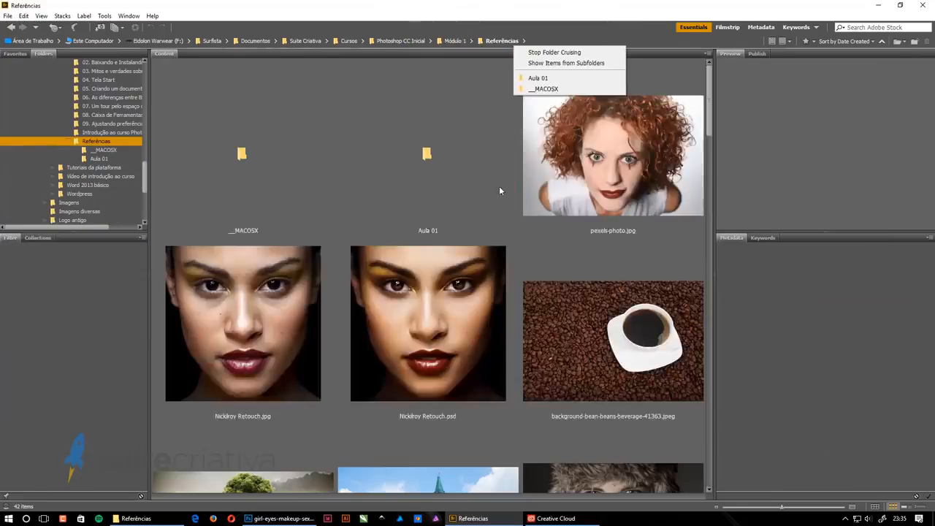
pyautogui.click(76, 166)
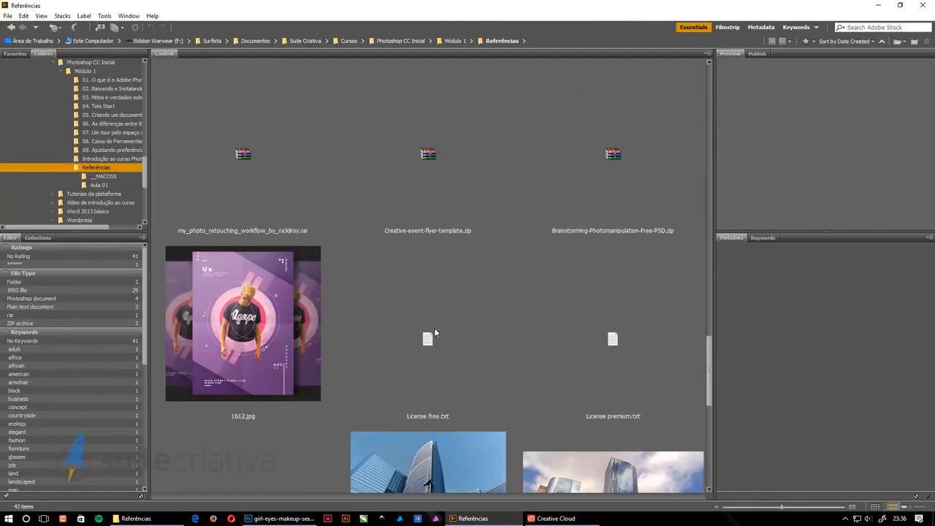
# - Preview pexels-photo.jpg and examine its metadata, including the file properties and camera data
pyautogui.scroll(10, 434, 327)
pyautogui.click(612, 155)
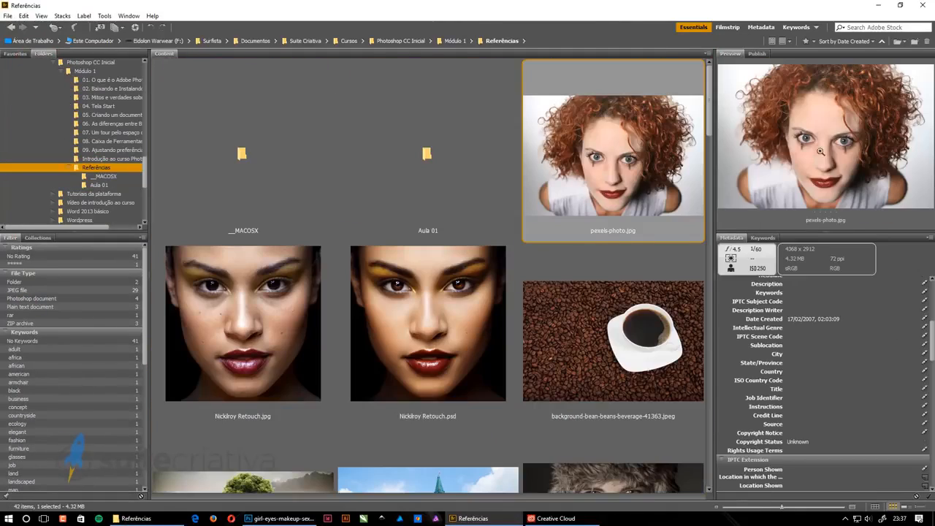
pyautogui.scroll(5, 826, 372)
pyautogui.scroll(-10, 842, 414)
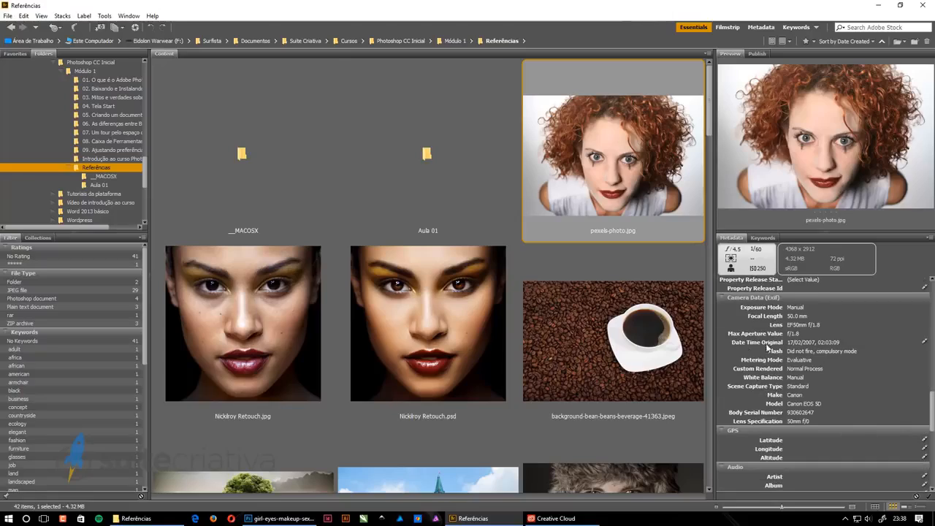
pyautogui.scroll(8, 767, 349)
# - Show the Referências folder contents as a detailed list and sort the files by rating
pyautogui.hotkey('ctrl', 'alt', '3')
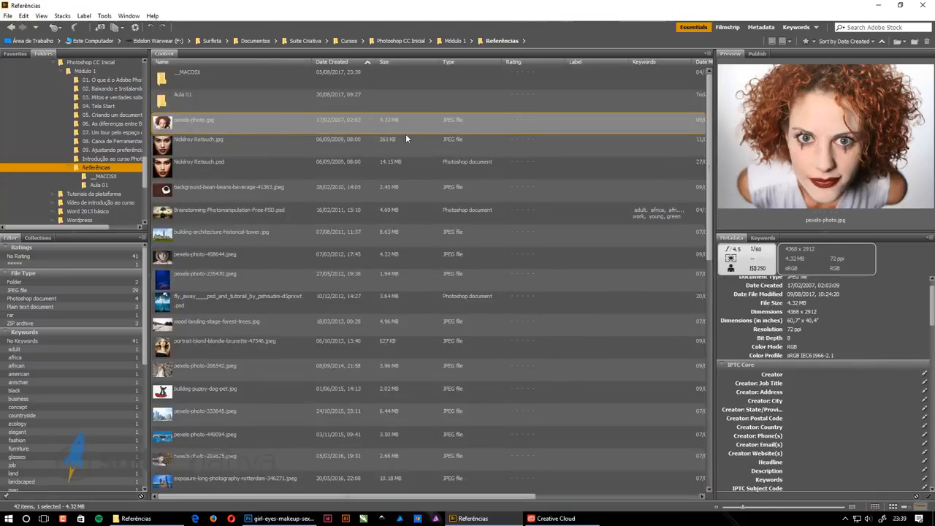
pyautogui.click(514, 62)
pyautogui.click(511, 73)
# - Show the files as thumbnails again and restore the Essentials workspace
pyautogui.hotkey('ctrl', 'alt', '1')
pyautogui.click(576, 94)
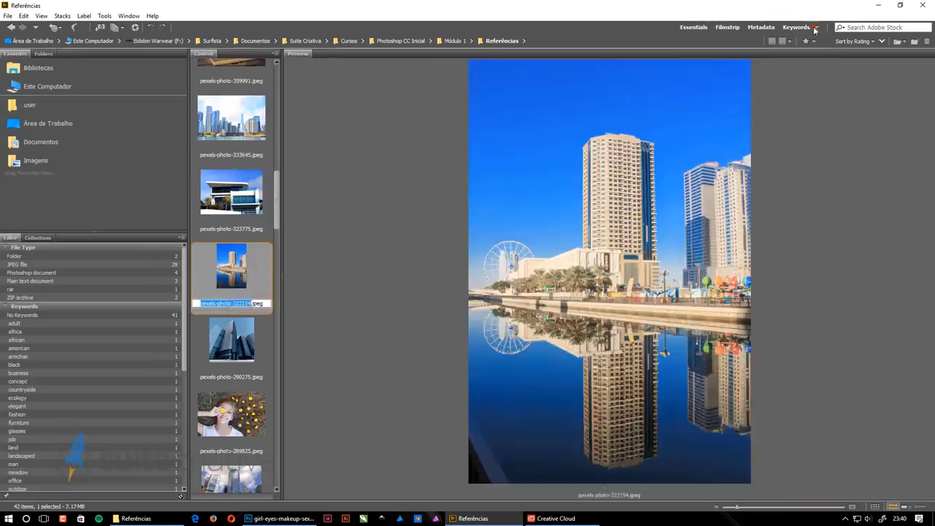
pyautogui.hotkey('ctrl', 'F1')
# - Page through the filtered JPEG and Photoshop images in Review Mode and leave it again
pyautogui.click(23, 15)
pyautogui.moveTo(42, 16)
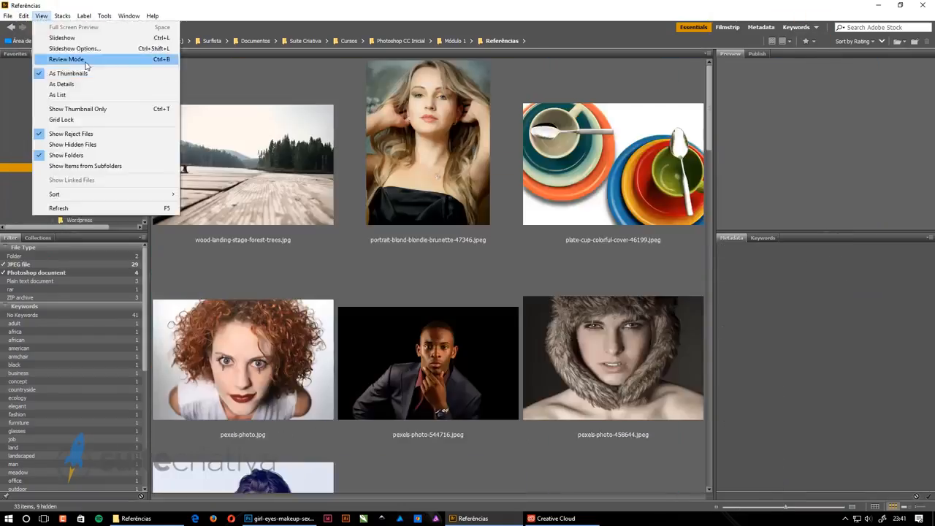
pyautogui.click(73, 59)
pyautogui.press('Right')
pyautogui.press('Right')
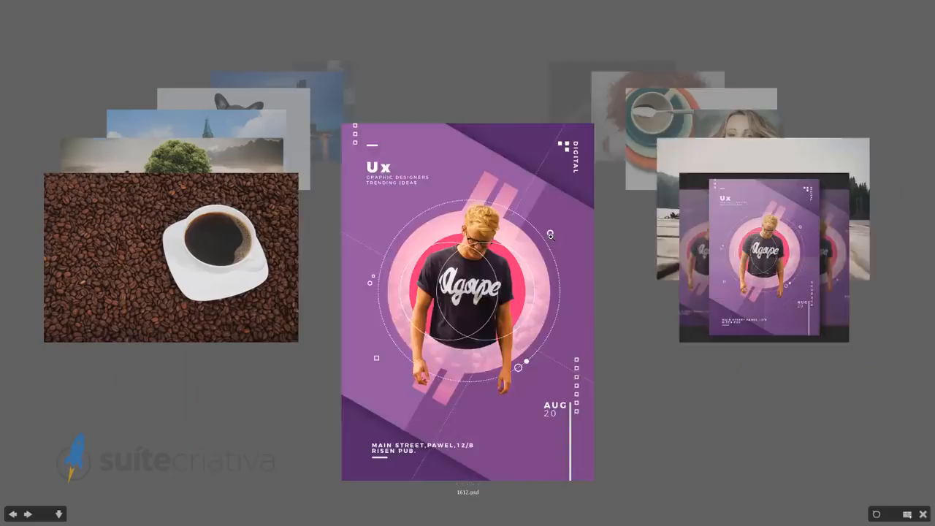
pyautogui.press('Down')
pyautogui.press('Up')
pyautogui.press('Right')
pyautogui.press('Right')
pyautogui.press('Right')
pyautogui.press('Right')
pyautogui.press('Right')
pyautogui.press('Right')
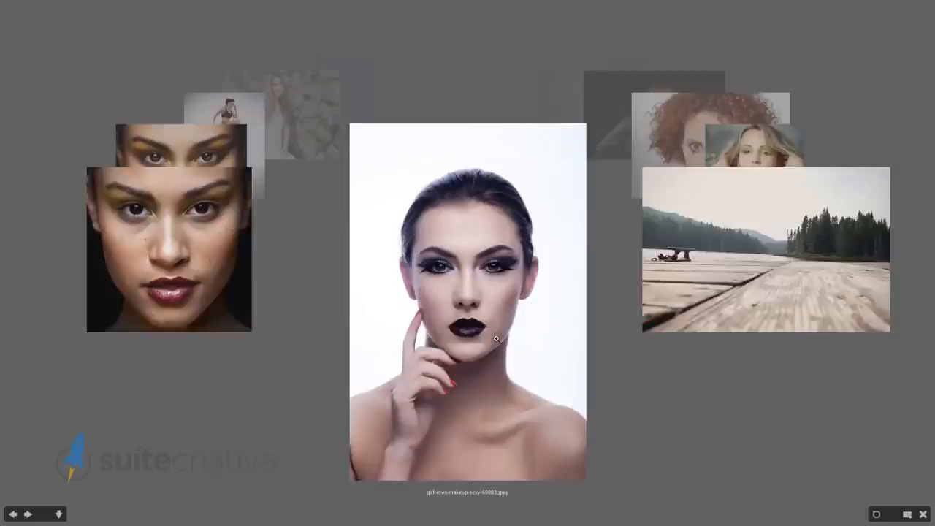
pyautogui.press('Escape')
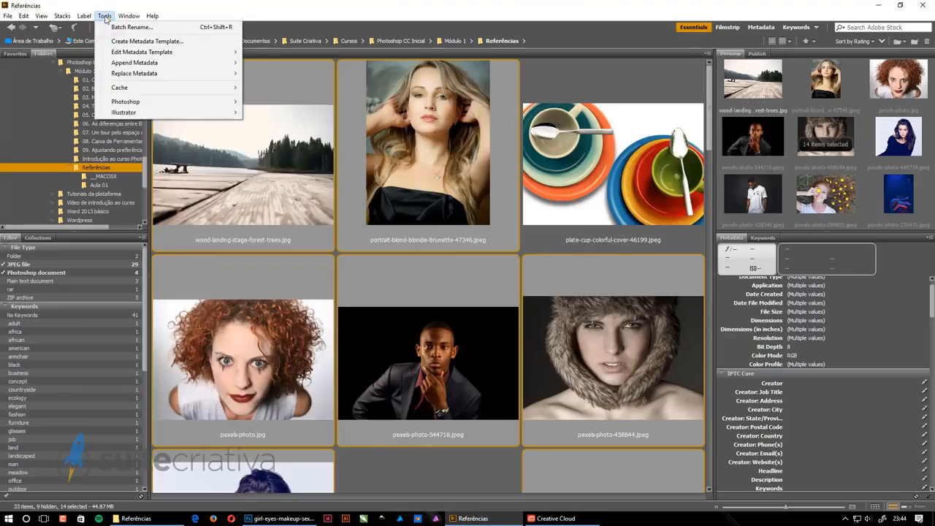
# - Preview the blonde woman's portrait and look through the rest of the folder's files
pyautogui.click(451, 147)
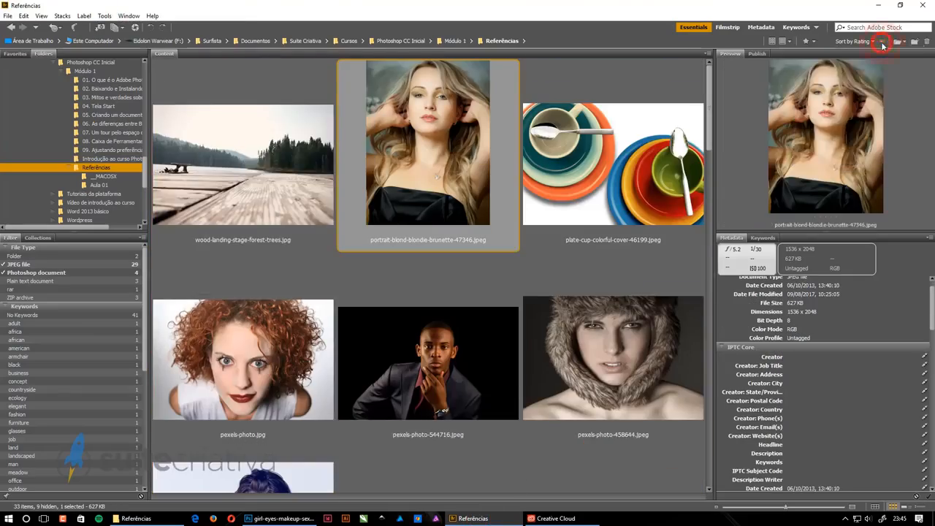
pyautogui.scroll(-10, 383, 310)
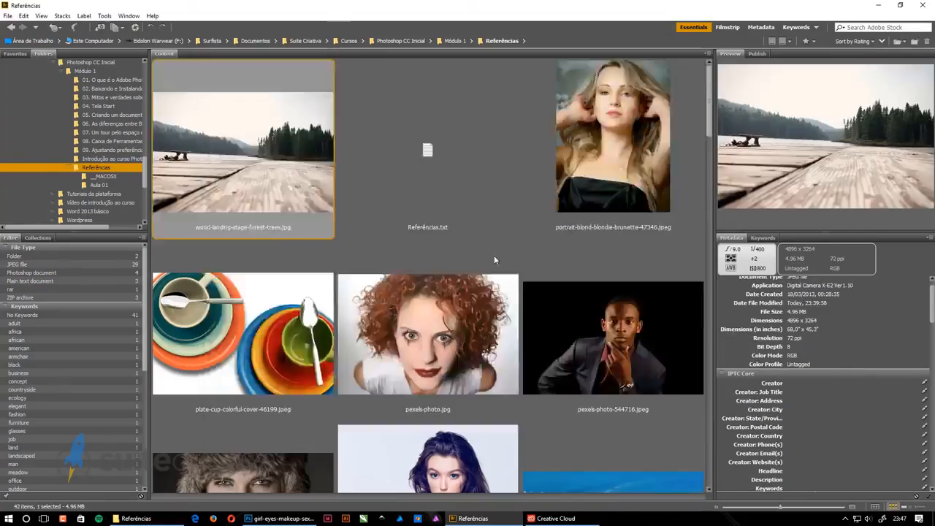
pyautogui.scroll(-3, 494, 257)
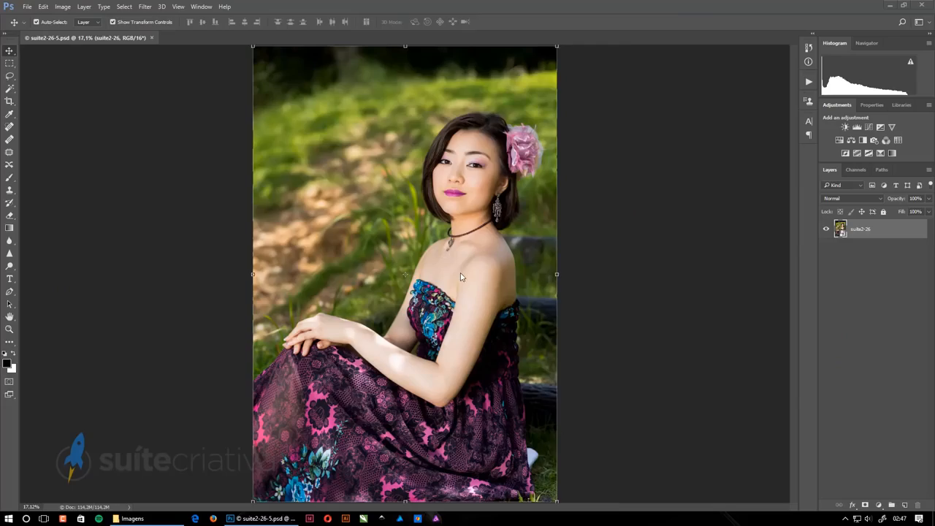
# - Magnify the woman's eye in suite2-26-5.psd and turn on Scrubby Zoom for the Zoom tool
pyautogui.moveTo(257, 222); pyautogui.dragTo(392, 293)
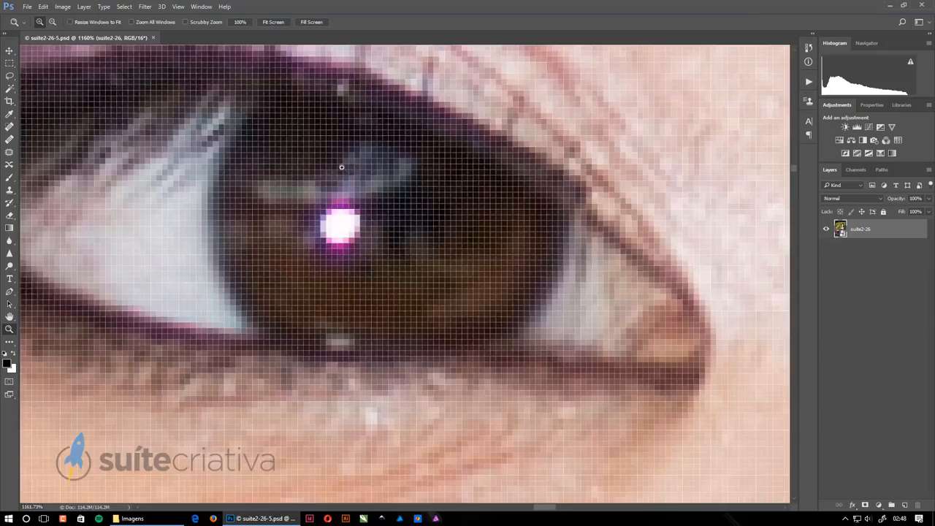
pyautogui.click(40, 23)
pyautogui.click(187, 22)
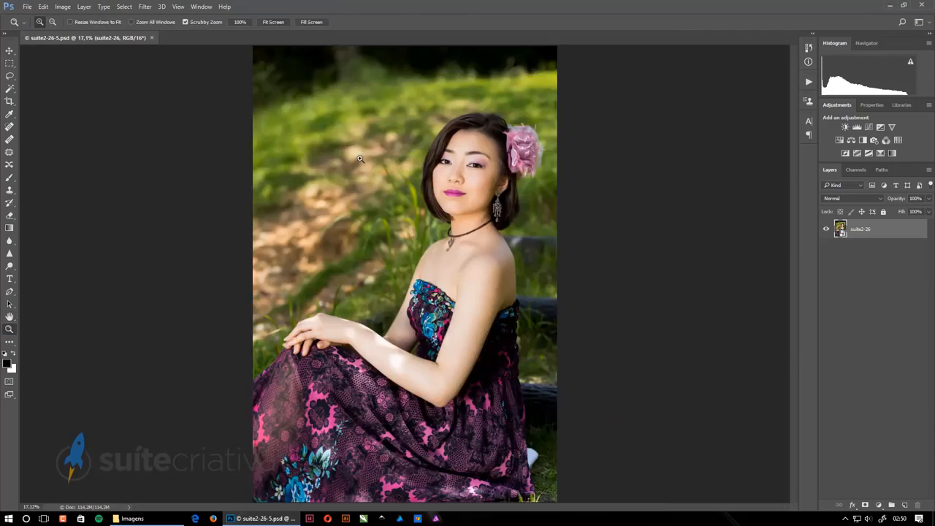
pyautogui.press('v')
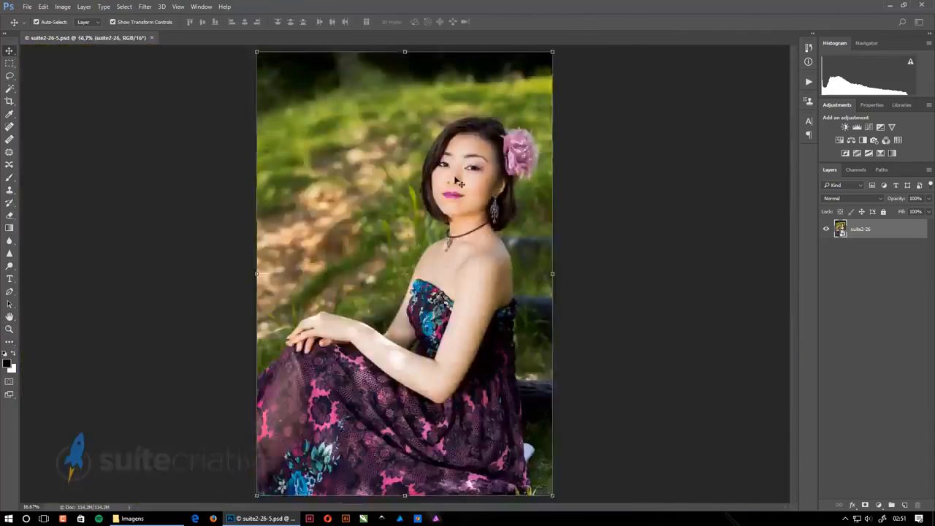
# - Inspect the necklace pendant at high magnification and zoom the photo out to 5%
pyautogui.moveTo(475, 213); pyautogui.dragTo(548, 213)
pyautogui.moveTo(328, 387); pyautogui.dragTo(438, 387)
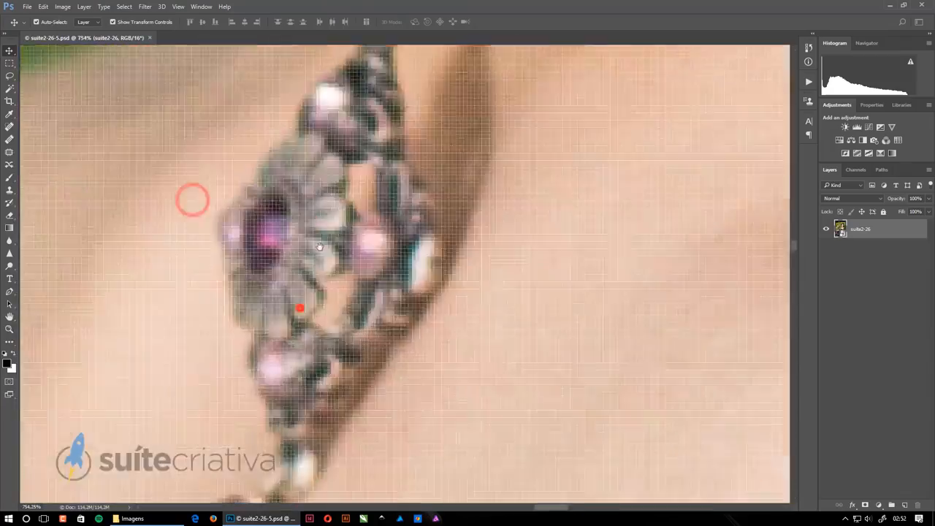
pyautogui.moveTo(350, 251); pyautogui.dragTo(241, 251)
pyautogui.hotkey('ctrl', '1')
pyautogui.hotkey('ctrl', '0')
pyautogui.hotkey('ctrl', '-')
pyautogui.hotkey('ctrl', '-')
pyautogui.hotkey('ctrl', '-')
pyautogui.hotkey('ctrl', '-')
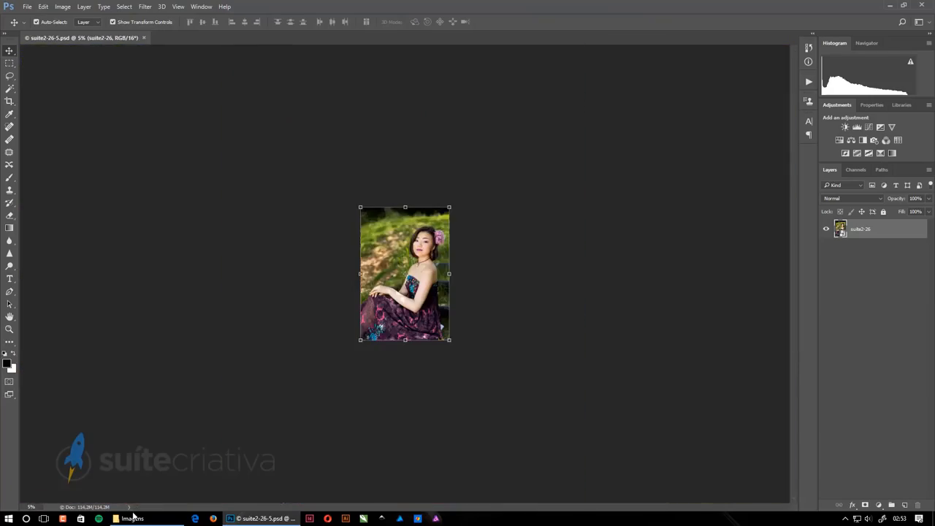
# - Compare the photo at 100% and fitted on screen, examining the neck and shoulder area at actual size
pyautogui.click(178, 6)
pyautogui.click(219, 113)
pyautogui.hotkey('ctrl', '0')
pyautogui.click(177, 6)
pyautogui.click(219, 114)
pyautogui.click(177, 6)
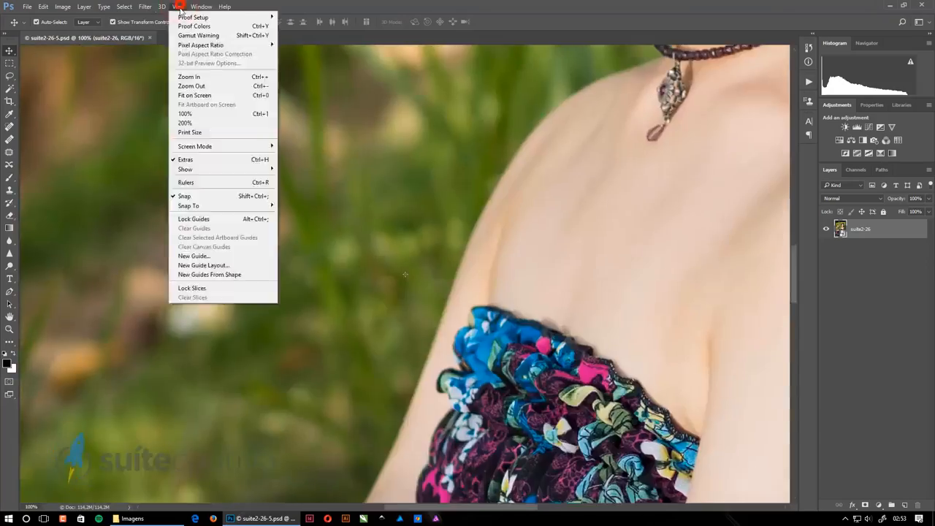
pyautogui.click(219, 87)
pyautogui.hotkey('ctrl', '-')
pyautogui.hotkey('ctrl', '-')
pyautogui.hotkey('ctrl', '-')
pyautogui.moveTo(413, 149); pyautogui.dragTo(355, 248)
pyautogui.hotkey('ctrl', '0')
pyautogui.hotkey('ctrl', '1')
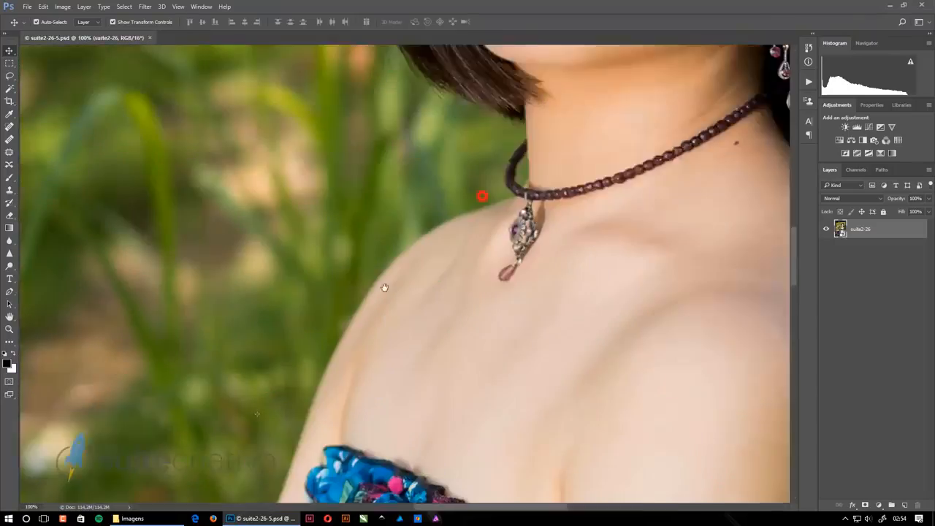
pyautogui.hotkey('ctrl', '0')
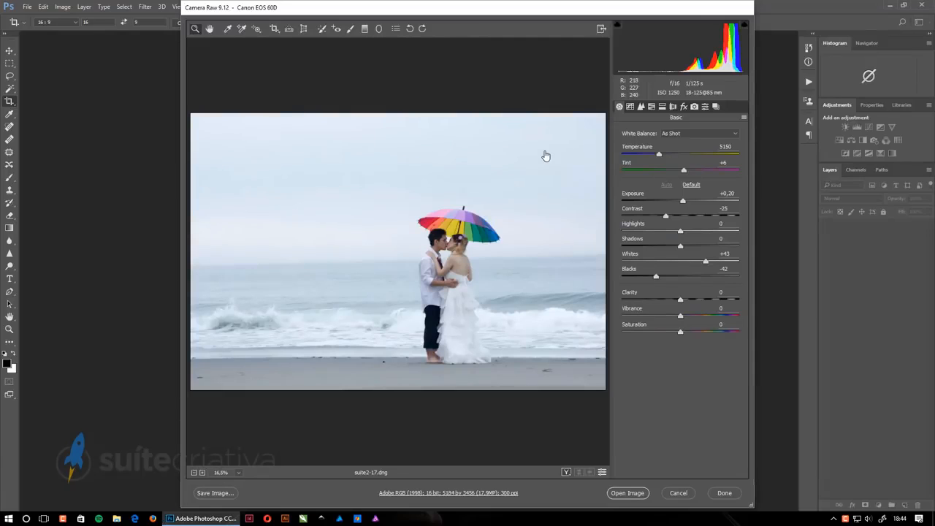
# - Open the raw photo suite2-17.dng from Camera Raw as a Photoshop document
pyautogui.click(629, 493)
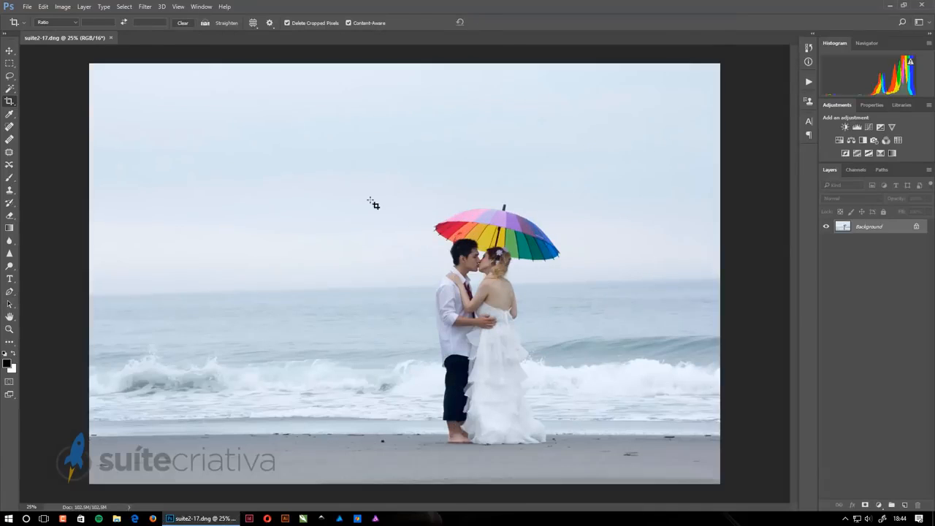
# - Shift the beach photo within the crop frame and apply the crop with Content-Aware filling the exposed edges
pyautogui.click(373, 202)
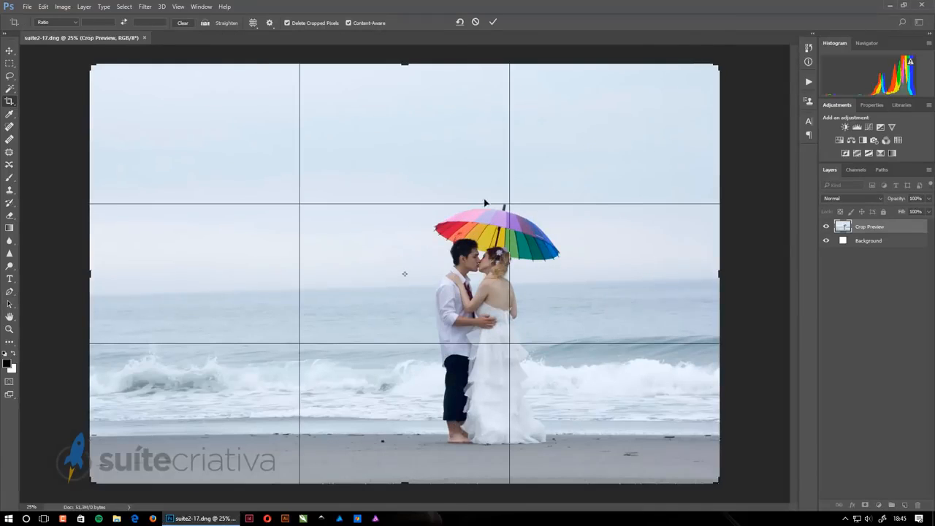
pyautogui.moveTo(718, 482); pyautogui.dragTo(706, 472)
pyautogui.press('Escape')
pyautogui.moveTo(506, 221); pyautogui.dragTo(525, 235)
pyautogui.press('Return')
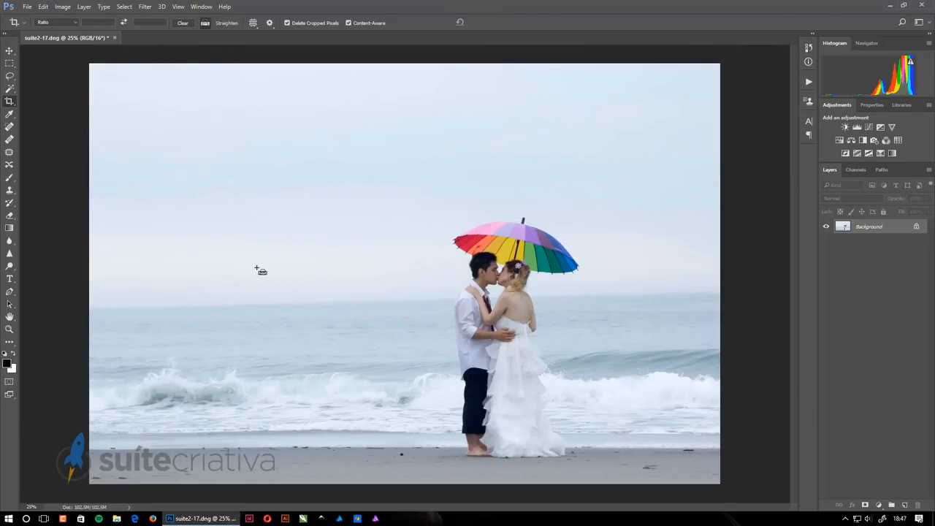
# - Straighten the beach photo along the sea horizon and apply the crop with Content-Aware filling the empty corners
pyautogui.moveTo(142, 304); pyautogui.dragTo(695, 294)
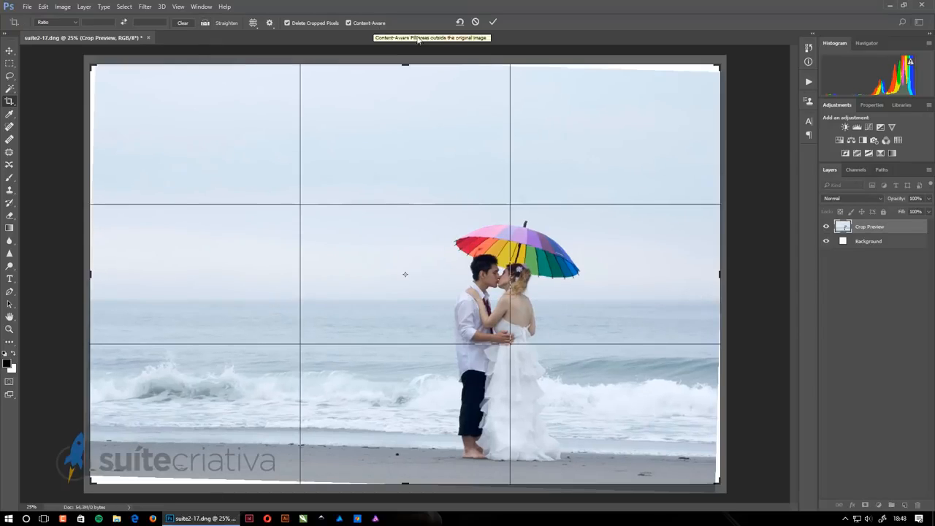
pyautogui.click(493, 22)
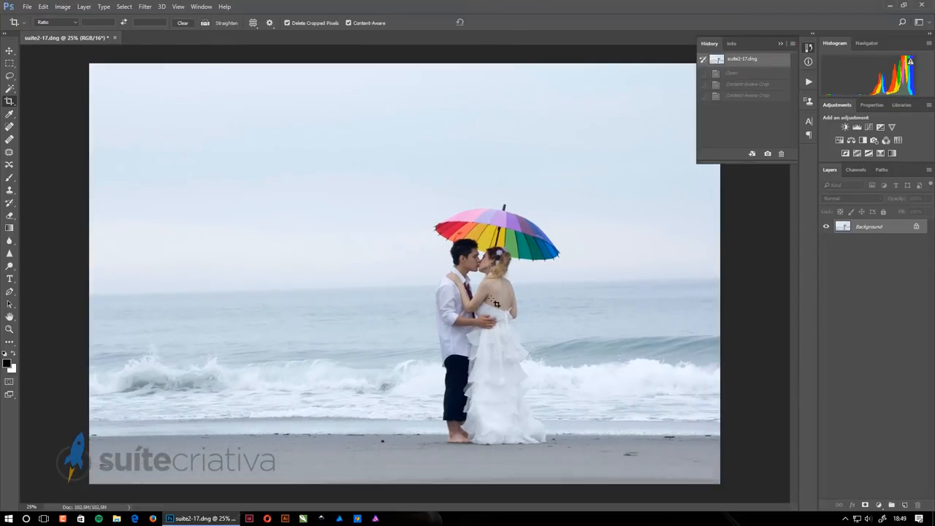
# - Shift the beach photo down within the crop frame and apply the crop with Content-Aware filling the blank strip above the sky
pyautogui.click(496, 302)
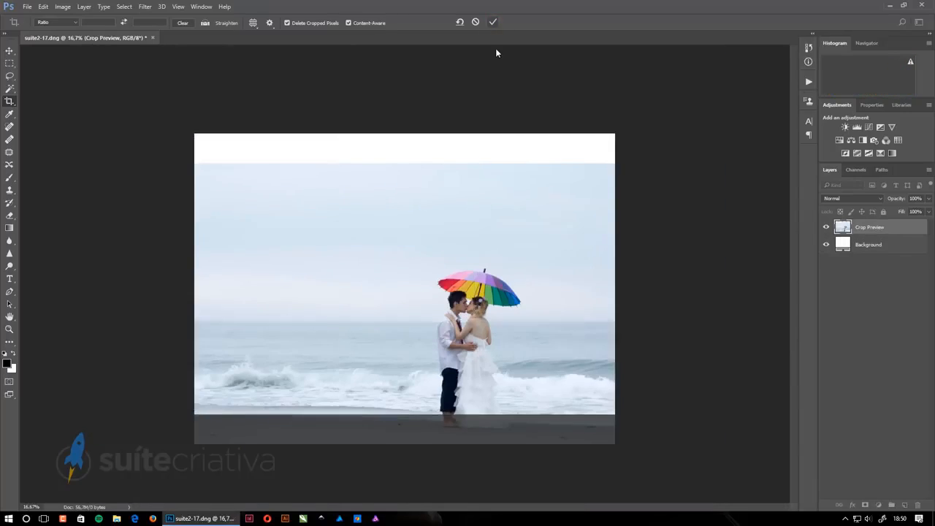
pyautogui.press('Return')
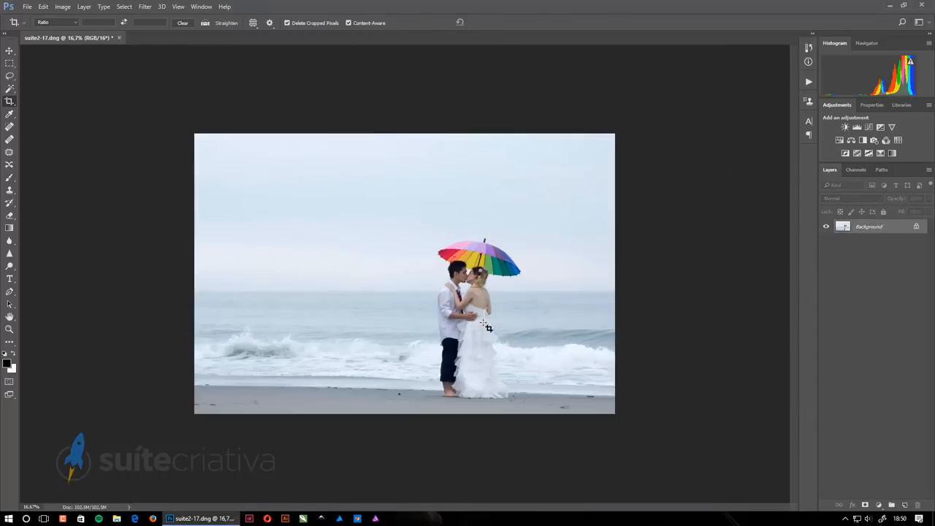
pyautogui.press('Return')
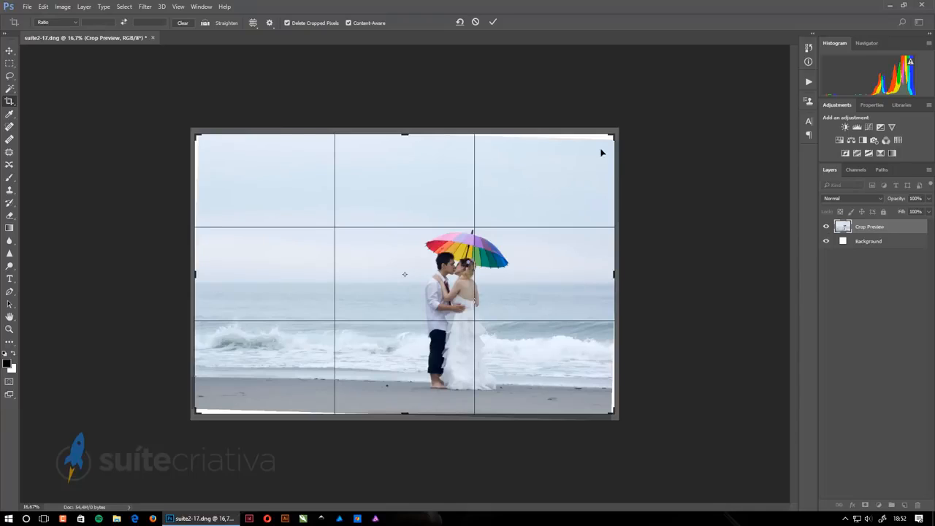
# - Shrink the crop frame around the couple under the umbrella, apply the crop and fit the cropped photo on screen
pyautogui.moveTo(614, 413); pyautogui.dragTo(572, 386)
pyautogui.moveTo(512, 322); pyautogui.dragTo(471, 303)
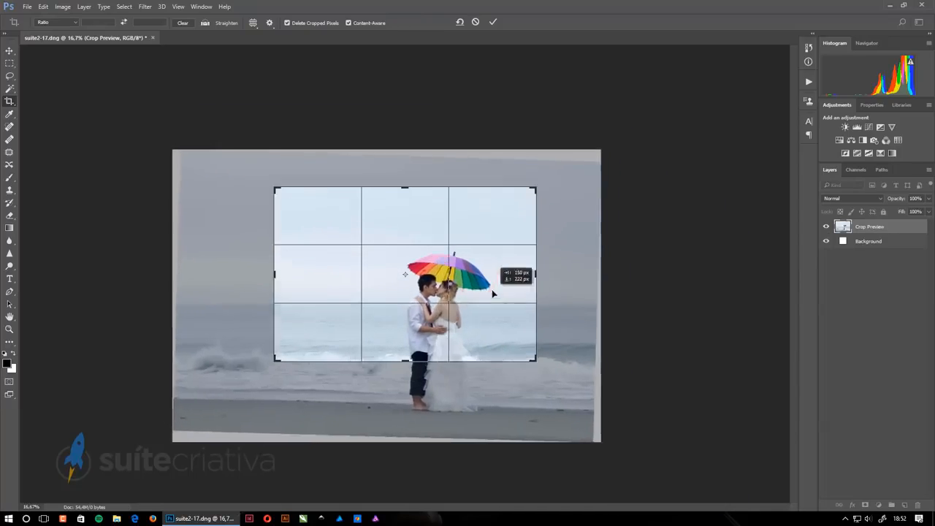
pyautogui.moveTo(493, 294); pyautogui.dragTo(501, 291)
pyautogui.press('Return')
pyautogui.hotkey('ctrl', '0')
pyautogui.click(424, 367)
pyautogui.press('Escape')
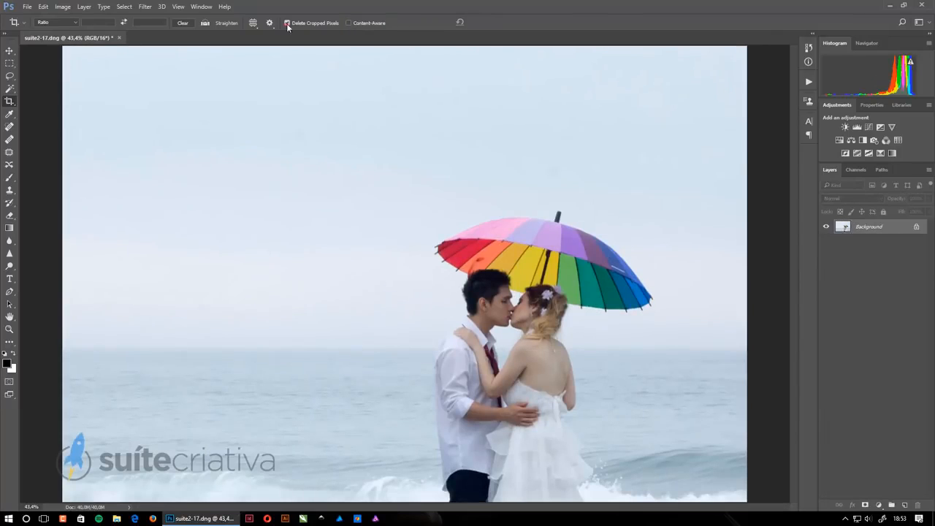
# - Crop the beach photo around the couple non-destructively, with Delete Cropped Pixels and Content-Aware turned off
pyautogui.moveTo(139, 292); pyautogui.dragTo(679, 277)
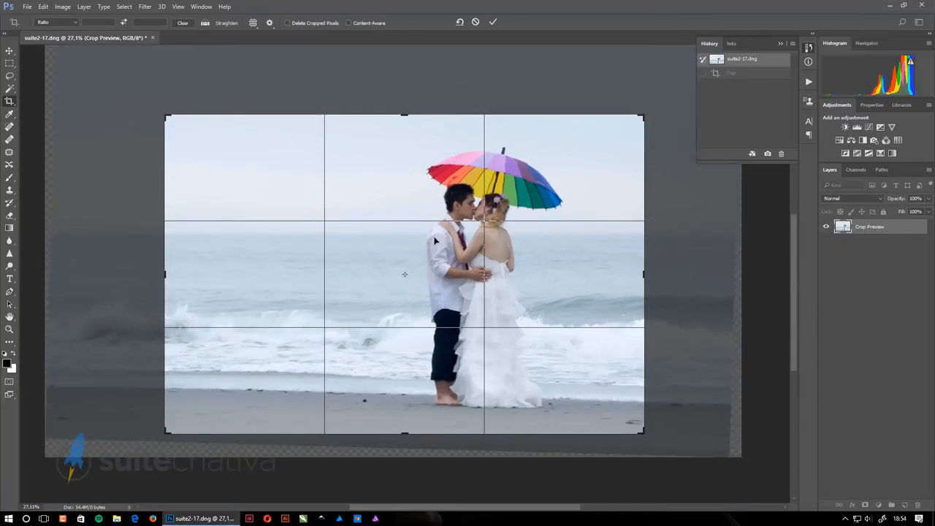
pyautogui.click(491, 21)
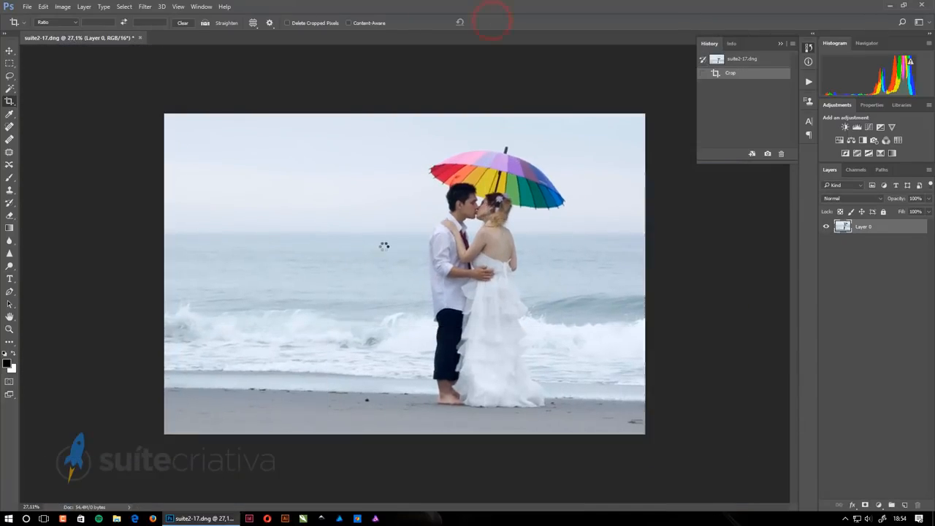
pyautogui.hotkey('ctrl', 's')
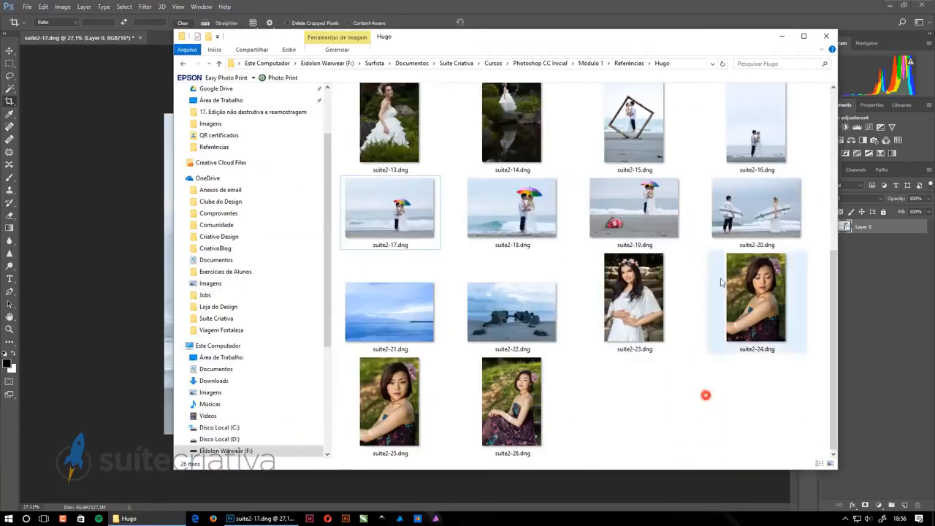
# - Open pexels-photo-273693.jpeg and draw a Perspective Crop grid over the skyscraper photo
pyautogui.doubleClick(497, 214)
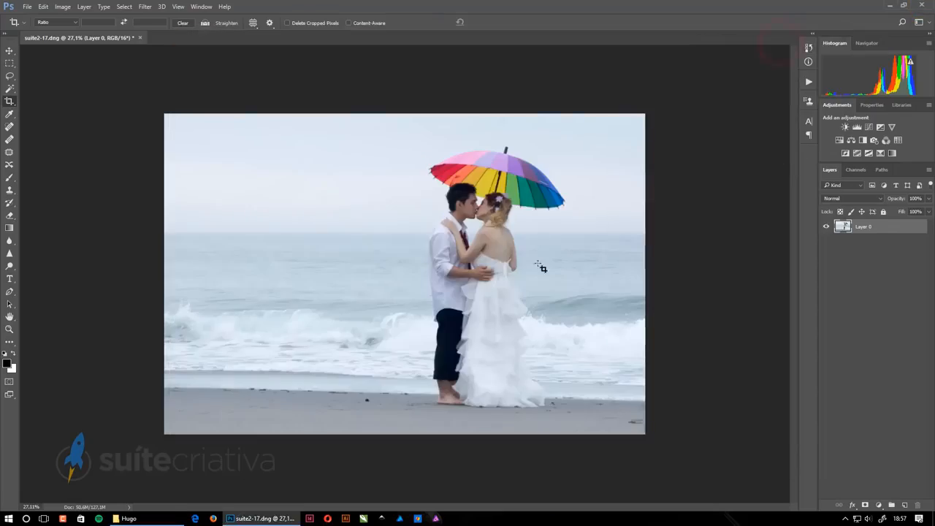
pyautogui.hotkey('ctrl', 'o')
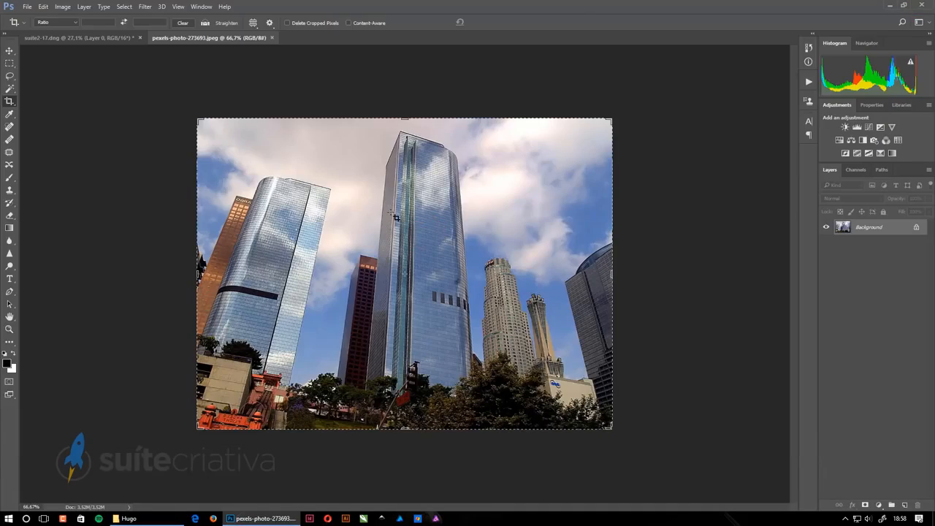
pyautogui.rightClick(9, 101)
pyautogui.click(51, 113)
pyautogui.click(371, 179)
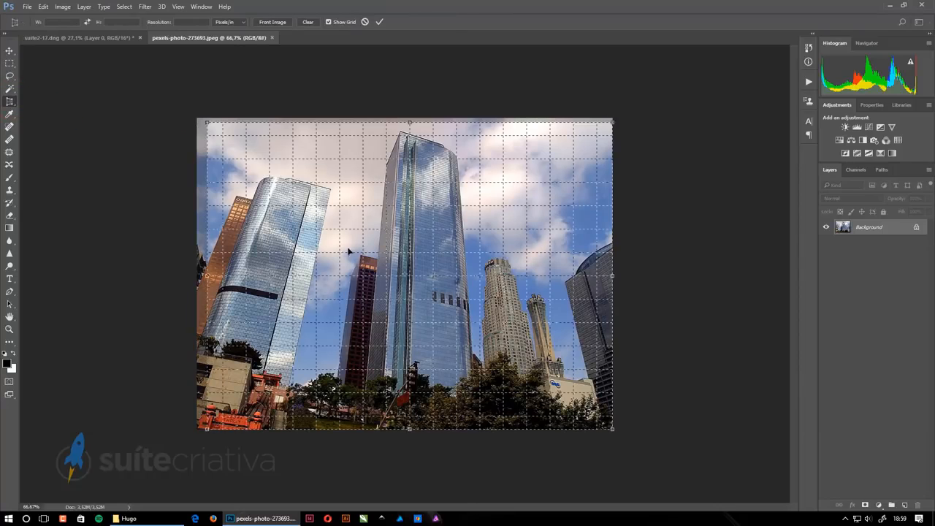
# - Move the grid's two upper corners inward to match the skyscrapers' converging sides and apply the perspective crop
pyautogui.moveTo(207, 122); pyautogui.dragTo(295, 136)
pyautogui.moveTo(612, 122); pyautogui.dragTo(548, 140)
pyautogui.moveTo(294, 135); pyautogui.dragTo(298, 141)
pyautogui.moveTo(548, 140); pyautogui.dragTo(531, 129)
pyautogui.moveTo(298, 141); pyautogui.dragTo(295, 126)
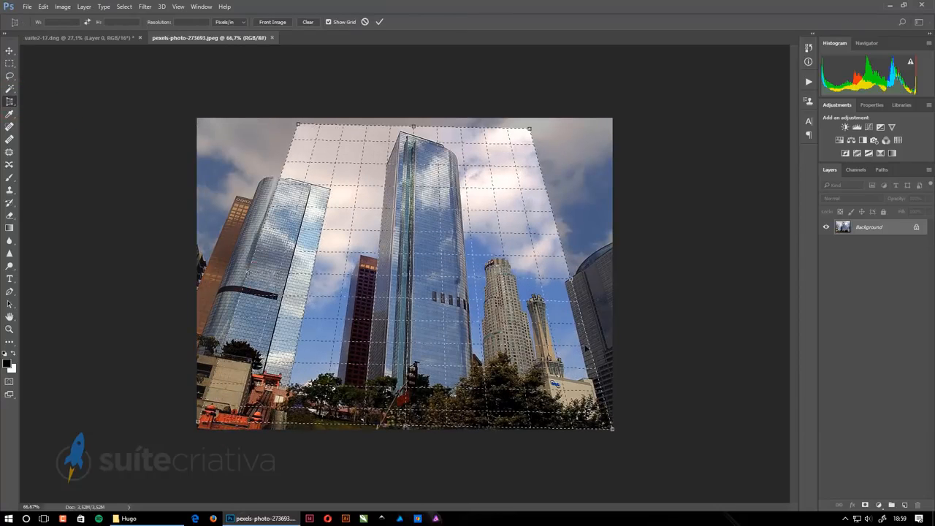
pyautogui.click(379, 22)
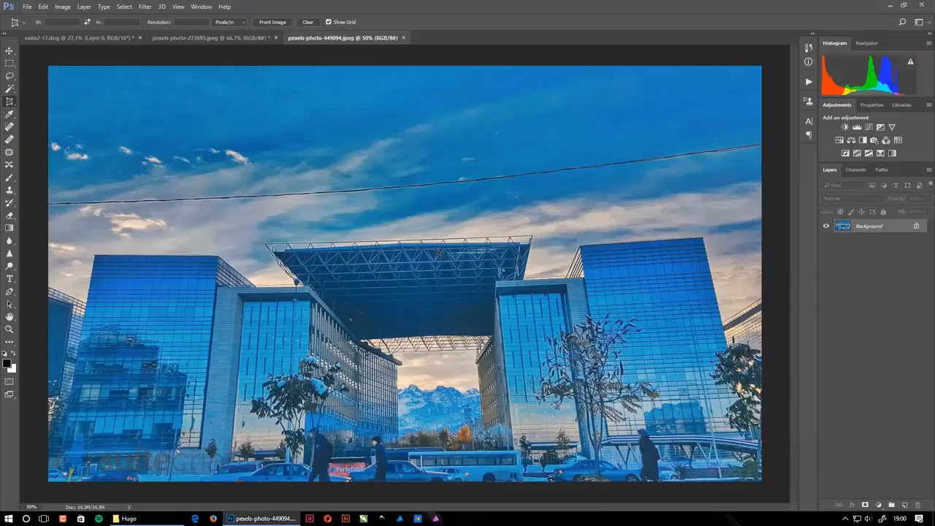
# - Perspective-crop pexels-photo-449094.jpeg by narrowing and lowering the grid's upper corners to follow the sides of the glass buildings
pyautogui.click(10, 100)
pyautogui.moveTo(40, 60); pyautogui.dragTo(119, 66)
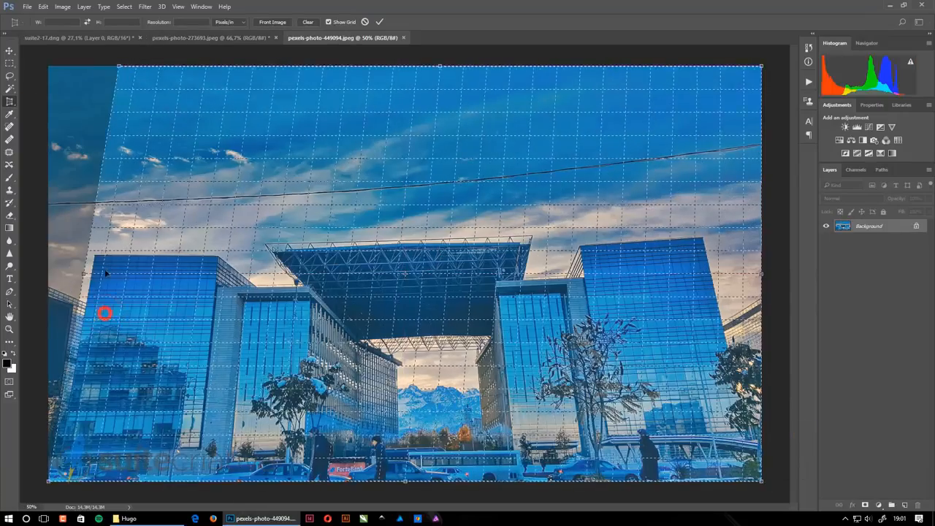
pyautogui.moveTo(762, 65); pyautogui.dragTo(666, 65)
pyautogui.moveTo(392, 66); pyautogui.dragTo(394, 119)
pyautogui.moveTo(111, 120); pyautogui.dragTo(115, 131)
pyautogui.moveTo(681, 121); pyautogui.dragTo(675, 98)
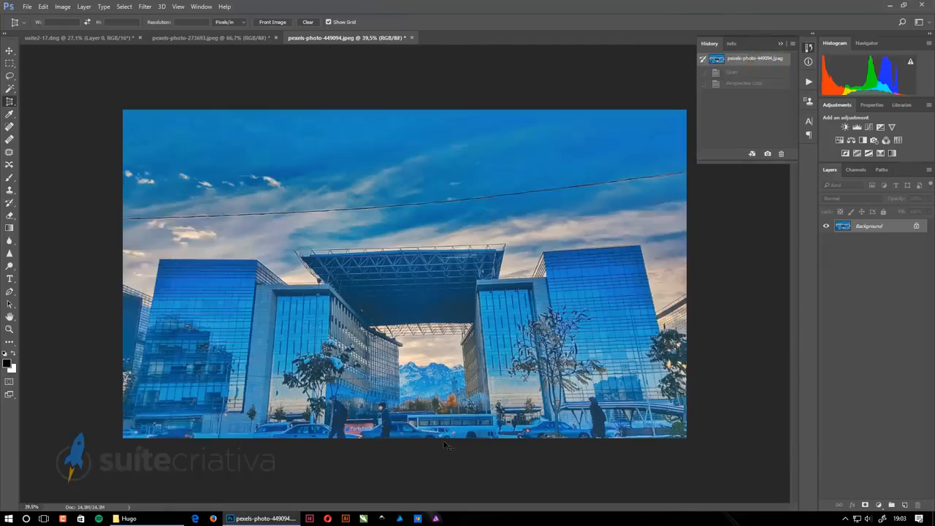
# - Open wood-landing-stage-forest-trees.jpg, straighten it along the lake shoreline with the Crop tool and apply the crop
pyautogui.click(27, 7)
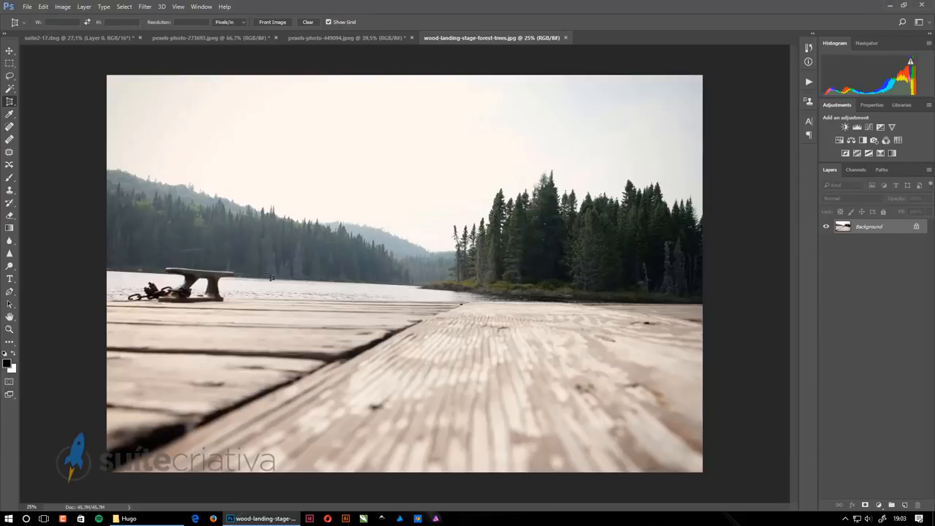
pyautogui.press('c')
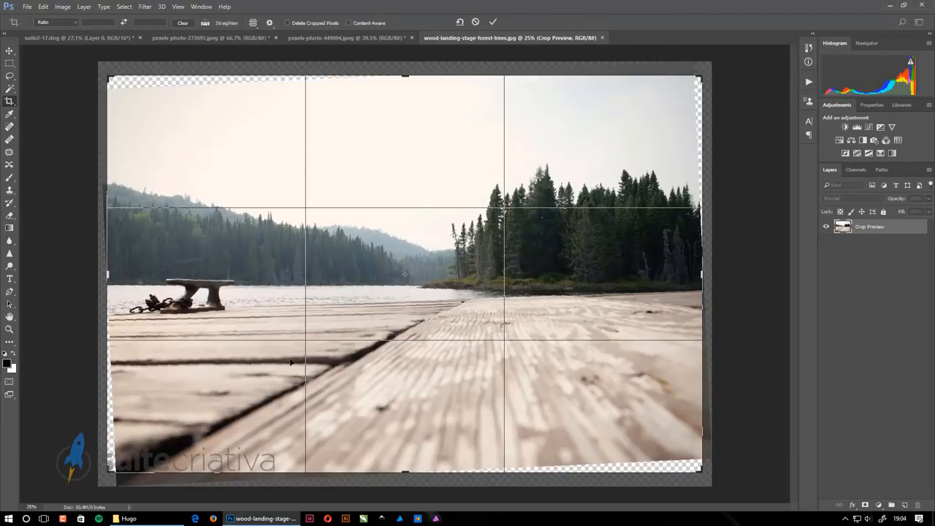
pyautogui.click(493, 22)
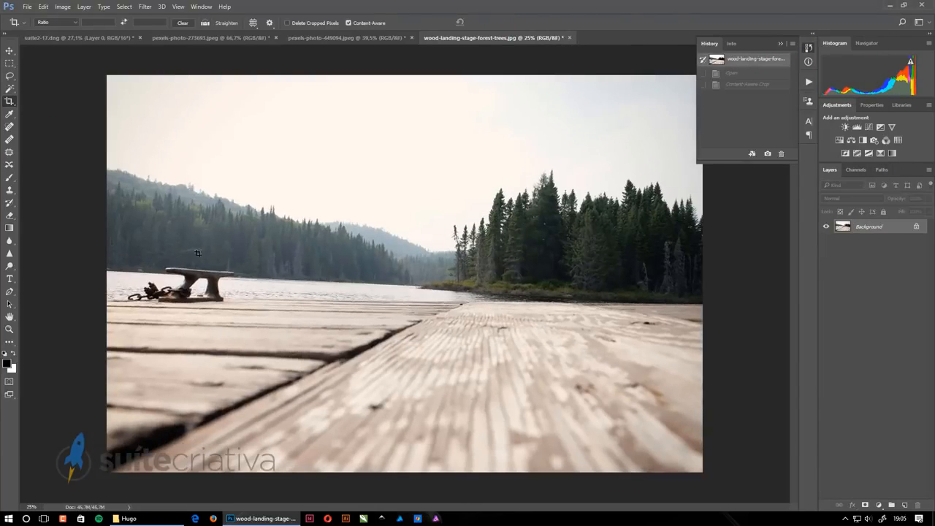
# - Try to crop a strip off the left edge of the wooden pier photo
pyautogui.moveTo(106, 273); pyautogui.dragTo(165, 273)
pyautogui.press('Return')
pyautogui.hotkey('ctrl', 'z')
pyautogui.press('Return')
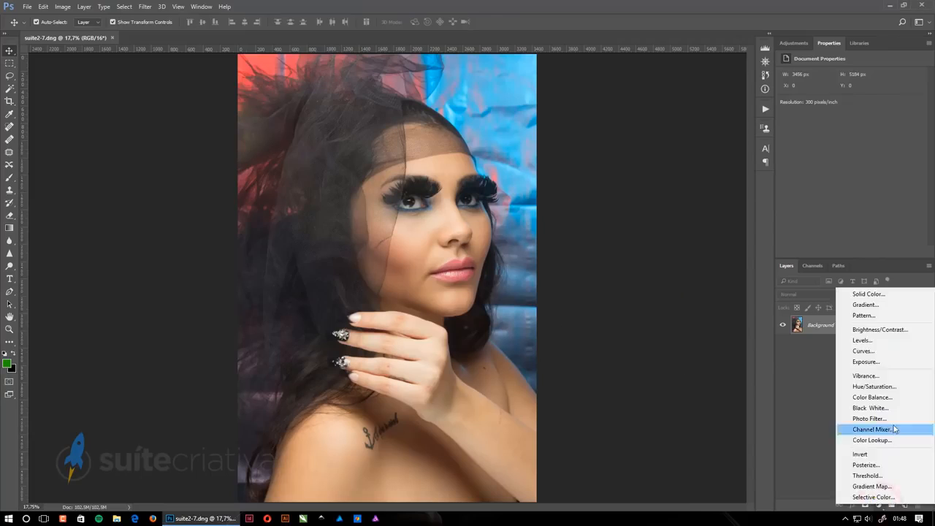
# - Add a Curves adjustment layer to the portrait, moving its black point inward and lifting the highlights
pyautogui.moveTo(862, 158); pyautogui.dragTo(918, 220)
pyautogui.moveTo(801, 220)
pyautogui.mouseDown()
pyautogui.moveTo(824, 221)
pyautogui.moveTo(808, 220)
pyautogui.mouseUp()
pyautogui.click(784, 325)
pyautogui.moveTo(880, 138)
pyautogui.mouseDown()
pyautogui.moveTo(880, 146)
pyautogui.moveTo(880, 127)
pyautogui.mouseUp()
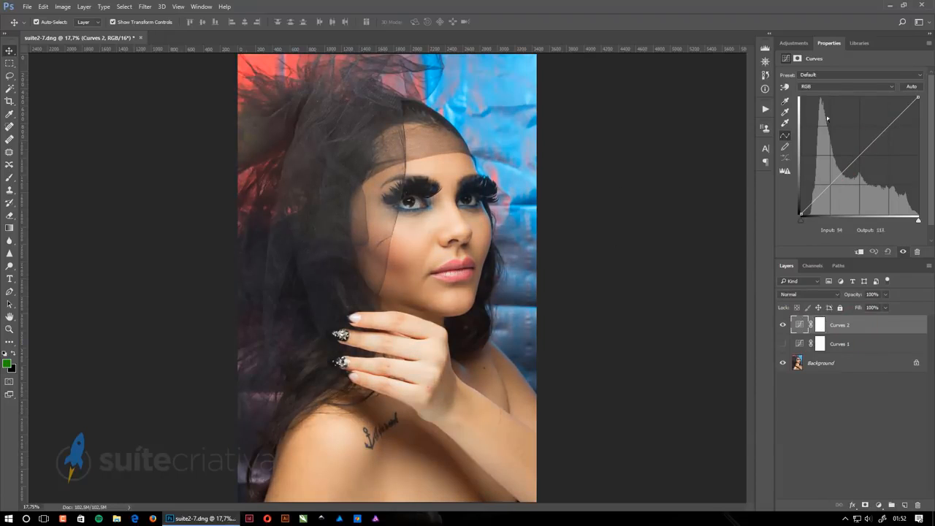
# - Darken the veil and brighten the cheek on the second Curves layer using on-image adjustment, and hide the layer
pyautogui.click(785, 88)
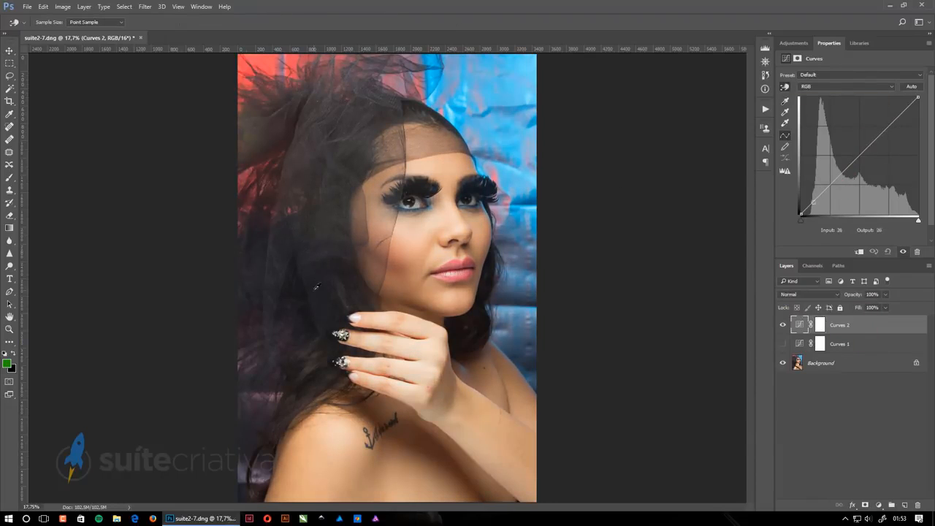
pyautogui.moveTo(315, 288)
pyautogui.mouseDown()
pyautogui.moveTo(317, 275)
pyautogui.moveTo(317, 291)
pyautogui.mouseUp()
pyautogui.moveTo(413, 245); pyautogui.dragTo(412, 241)
pyautogui.click(782, 325)
pyautogui.click(781, 345)
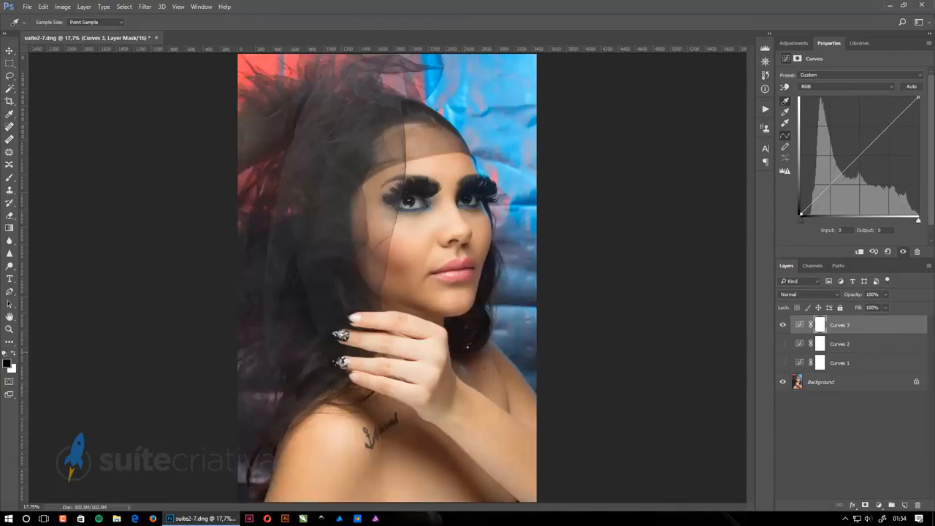
# - Colour-correct the portrait with the third Curves layer's tone samplers and review its separate channel curves
pyautogui.click(786, 123)
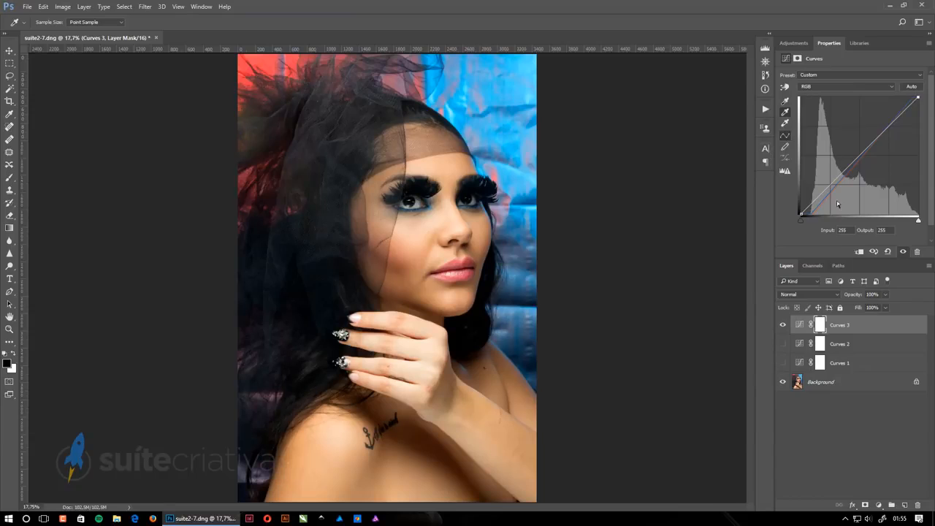
pyautogui.click(892, 87)
pyautogui.click(833, 101)
pyautogui.click(833, 107)
pyautogui.click(835, 86)
pyautogui.click(833, 114)
# - Compare the effects of the first and third Curves layers on the portrait, ending with the third one selected and visible
pyautogui.click(782, 325)
pyautogui.click(782, 363)
pyautogui.click(800, 362)
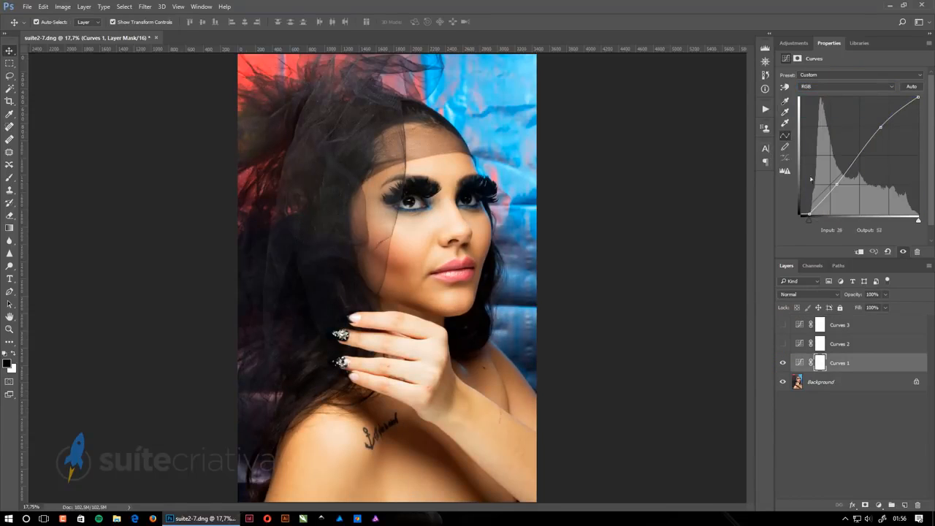
pyautogui.click(782, 362)
pyautogui.click(799, 325)
pyautogui.click(783, 325)
# - Lower the midtones of the blue channel curve in the third Curves layer and hide the layer
pyautogui.click(847, 86)
pyautogui.click(828, 102)
pyautogui.click(883, 85)
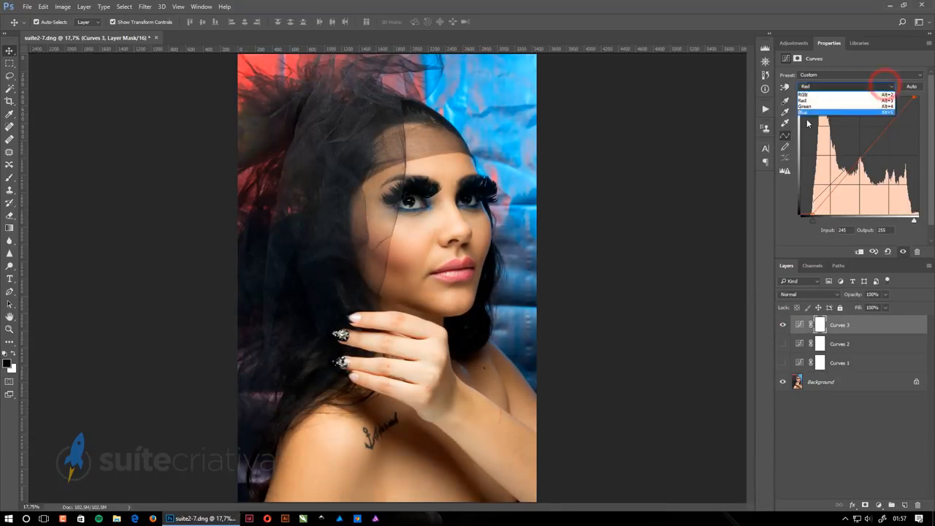
pyautogui.click(810, 114)
pyautogui.moveTo(859, 157); pyautogui.dragTo(877, 152)
pyautogui.click(833, 101)
pyautogui.click(783, 326)
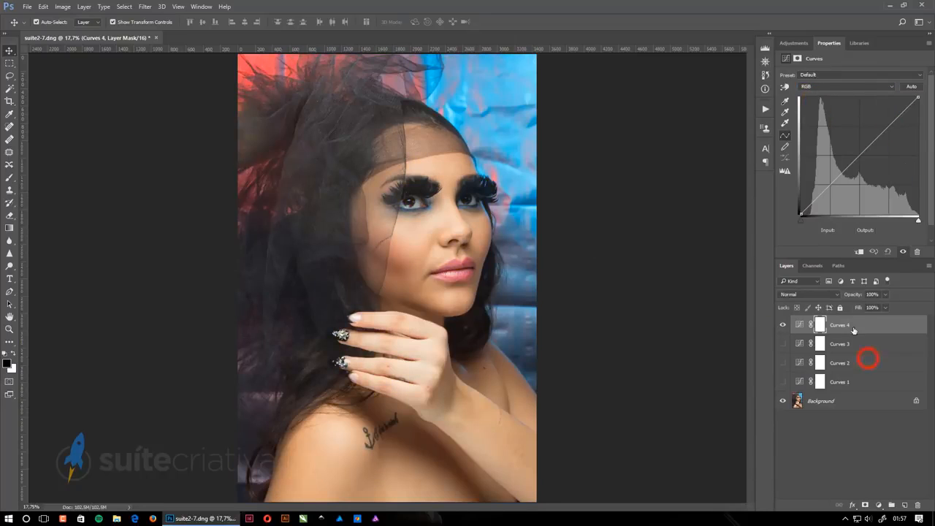
# - Draw a freehand S-shaped curve on the fourth Curves layer and smooth it repeatedly
pyautogui.moveTo(814, 185)
pyautogui.mouseDown()
pyautogui.moveTo(853, 196)
pyautogui.moveTo(913, 98)
pyautogui.mouseUp()
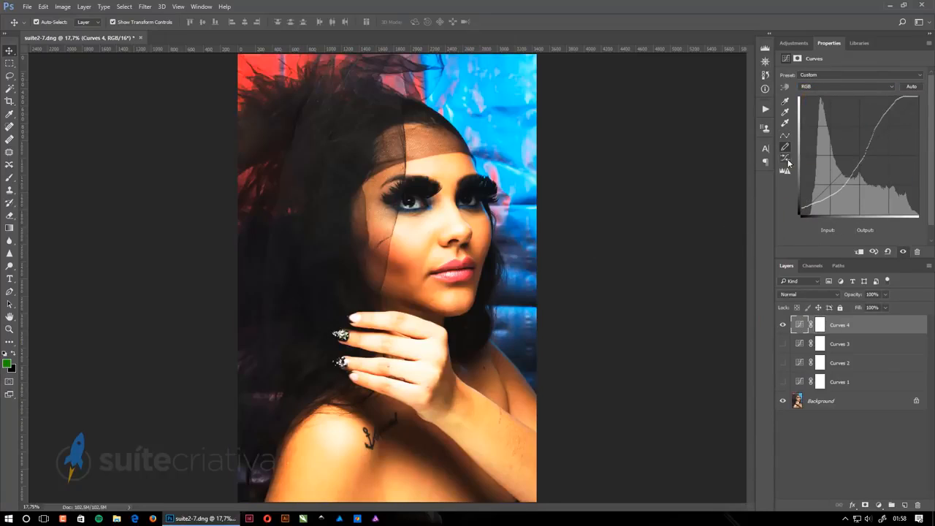
pyautogui.click(785, 158)
pyautogui.click(785, 158)
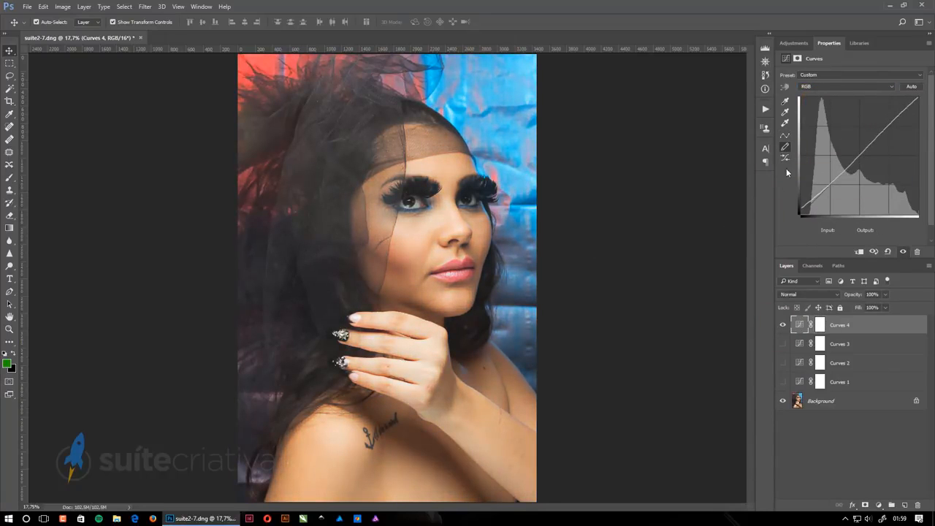
# - Apply a built-in curve preset to the fourth Curves layer
pyautogui.click(855, 75)
pyautogui.click(825, 117)
pyautogui.scroll(-1, 855, 75)
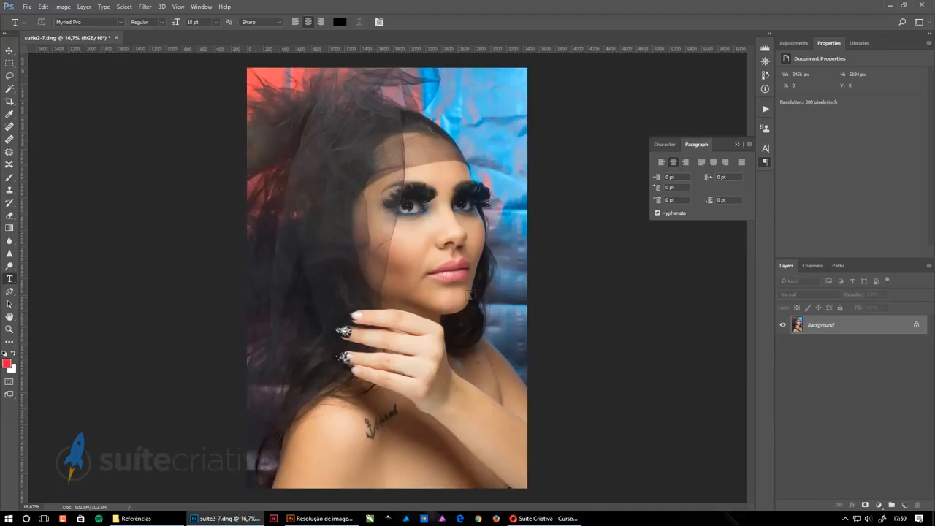
# - Turn off resampling in the portrait's image size settings and confirm them
pyautogui.hotkey('ctrl', 'alt', 'i')
pyautogui.click(584, 209)
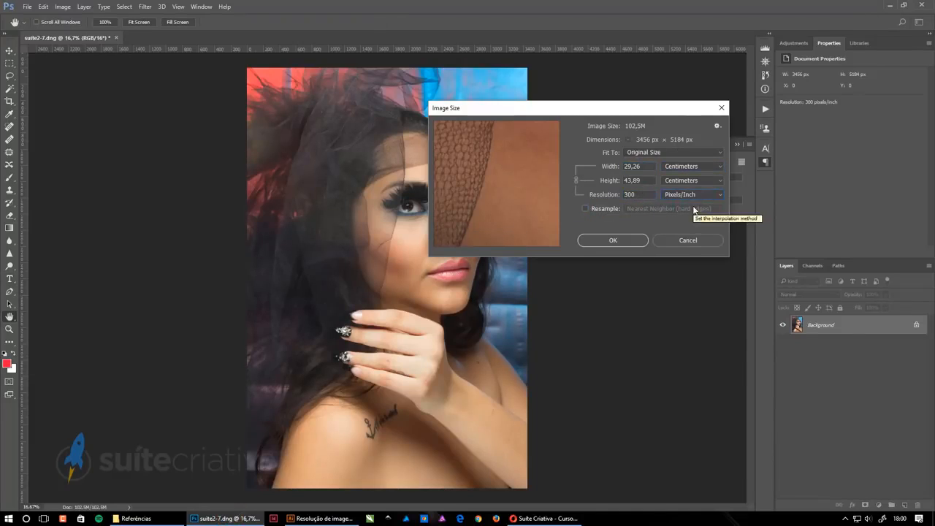
pyautogui.click(648, 180)
pyautogui.press('Return')
# - Open the portrait's print settings and view the paper properties of the L355 Series printer
pyautogui.hotkey('ctrl', 'p')
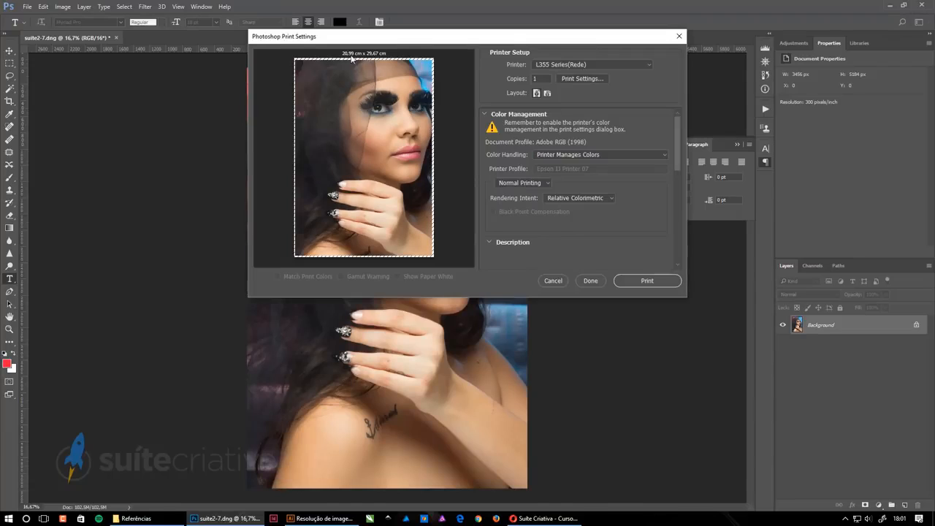
pyautogui.click(579, 78)
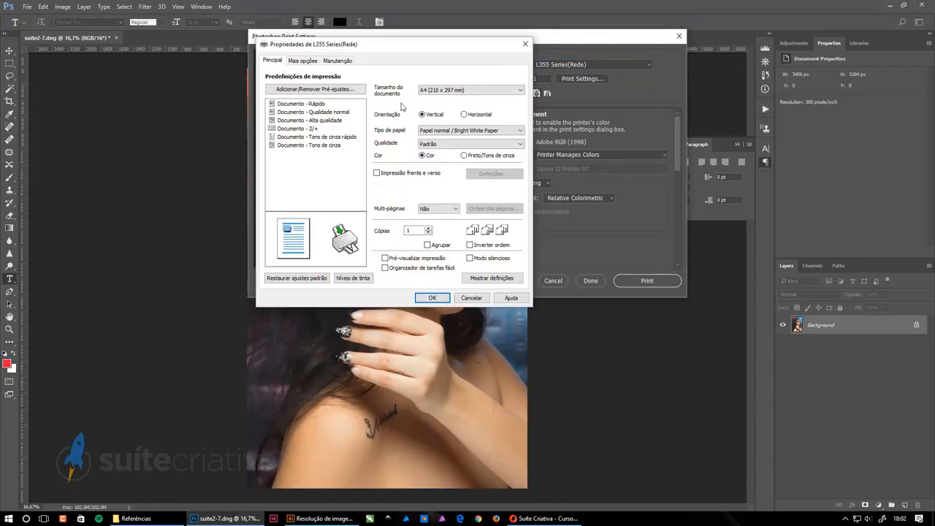
pyautogui.press('Escape')
# - Try scaling the portrait's print size to fit the media
pyautogui.click(493, 130)
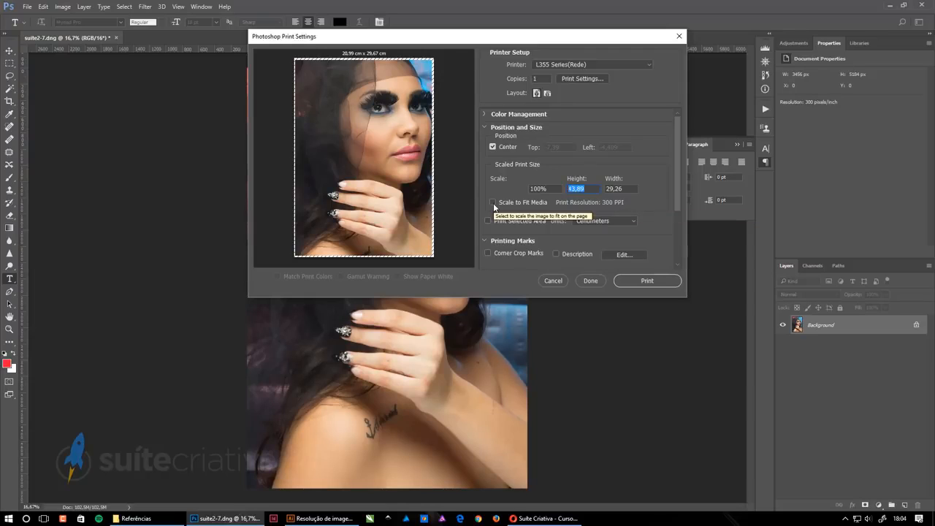
pyautogui.click(492, 202)
pyautogui.click(493, 202)
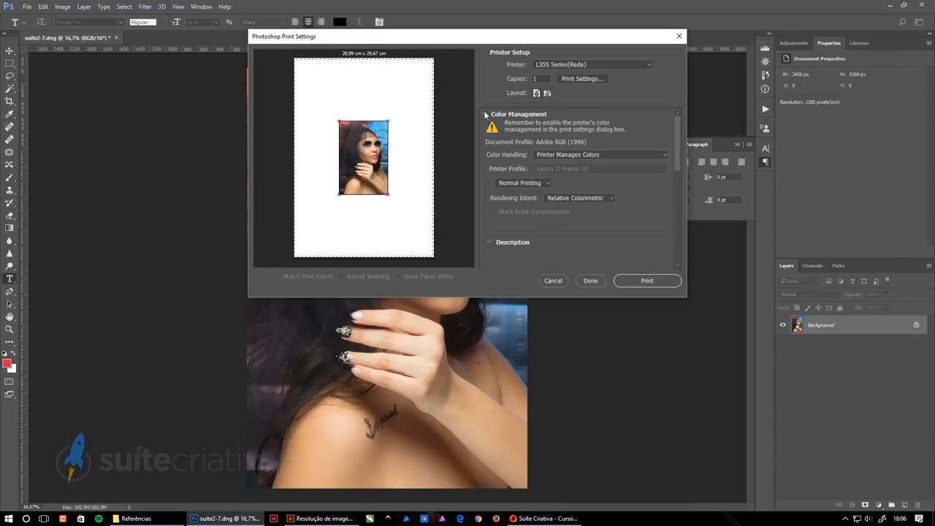
# - Add corner crop marks and a description to the portrait's print layout
pyautogui.click(487, 115)
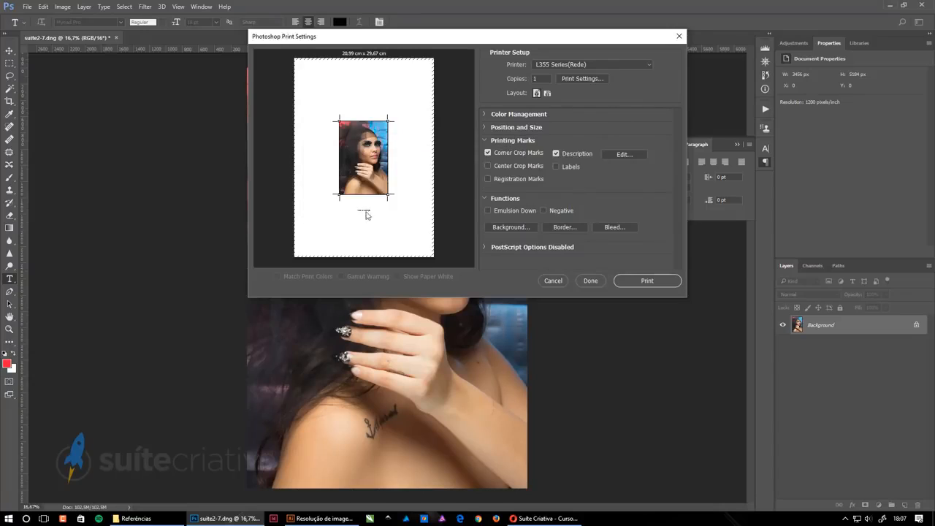
# - Toggle the Emulsion Down and Negative print functions, and set the portrait's resolution to 200 pixels/inch without resampling
pyautogui.click(487, 211)
pyautogui.click(543, 210)
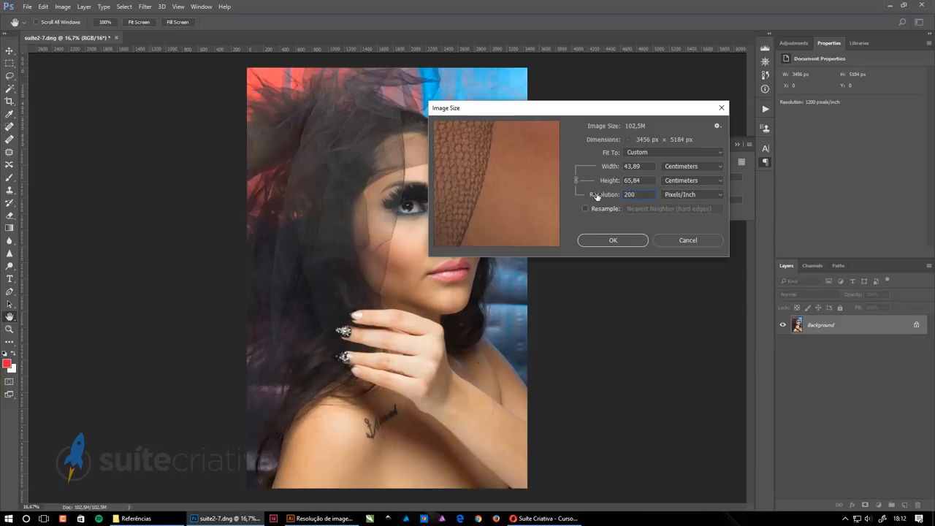
pyautogui.press('Return')
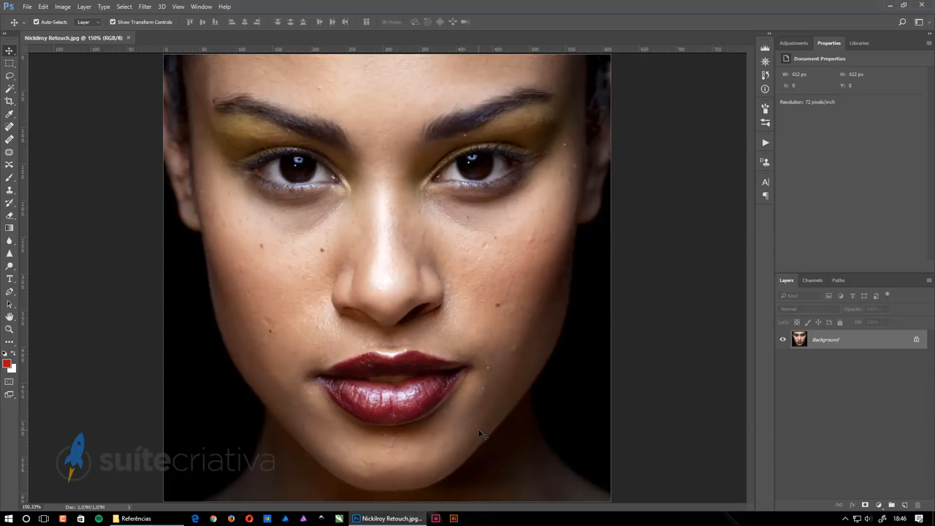
# - Activate the Brush tool on the face portrait and open its brush size and hardness settings
pyautogui.press('s')
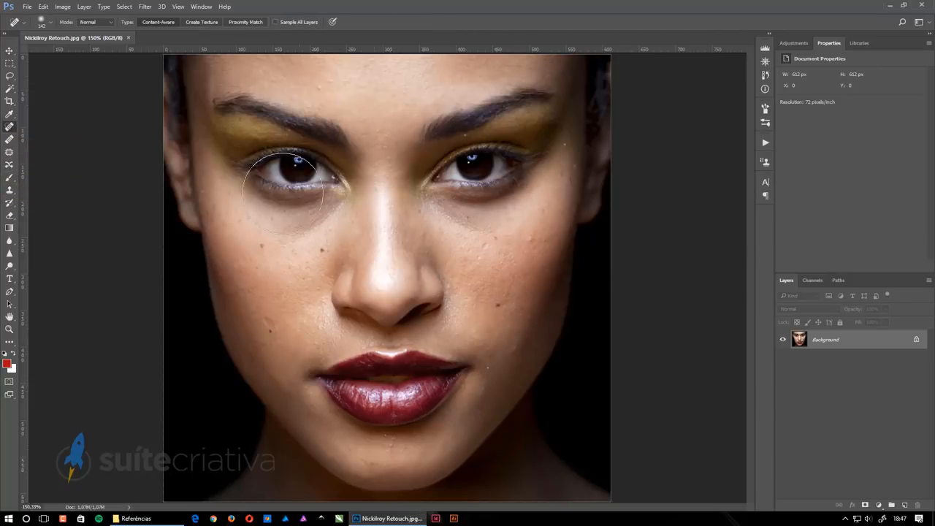
pyautogui.click(10, 177)
pyautogui.rightClick(264, 263)
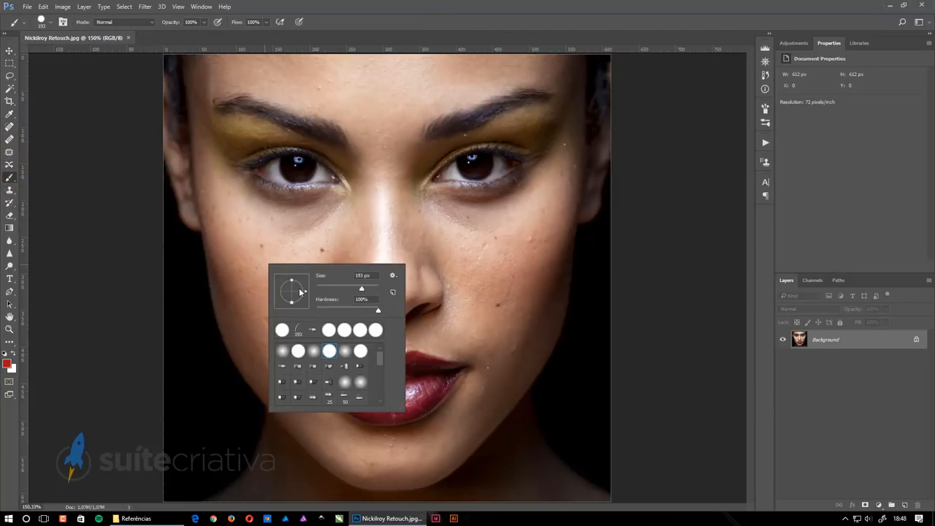
# - Create a new blank white document of 2480 by 3508 px at 300 pixels/inch
pyautogui.click(27, 6)
pyautogui.click(43, 17)
pyautogui.press('Return')
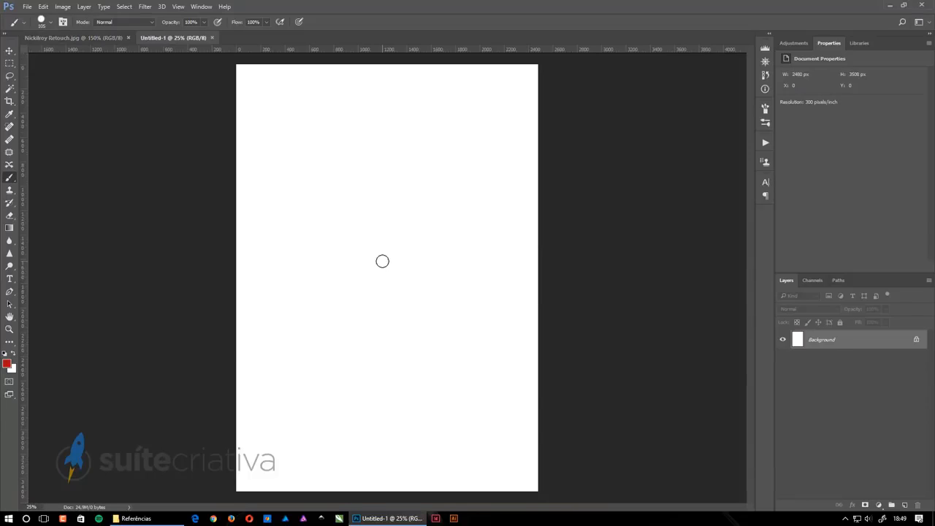
# - Try an Eraser stroke on the blank page, and enlarge the hard round brush to 432 px
pyautogui.click(9, 215)
pyautogui.moveTo(371, 142); pyautogui.dragTo(430, 294)
pyautogui.click(10, 178)
pyautogui.rightClick(380, 226)
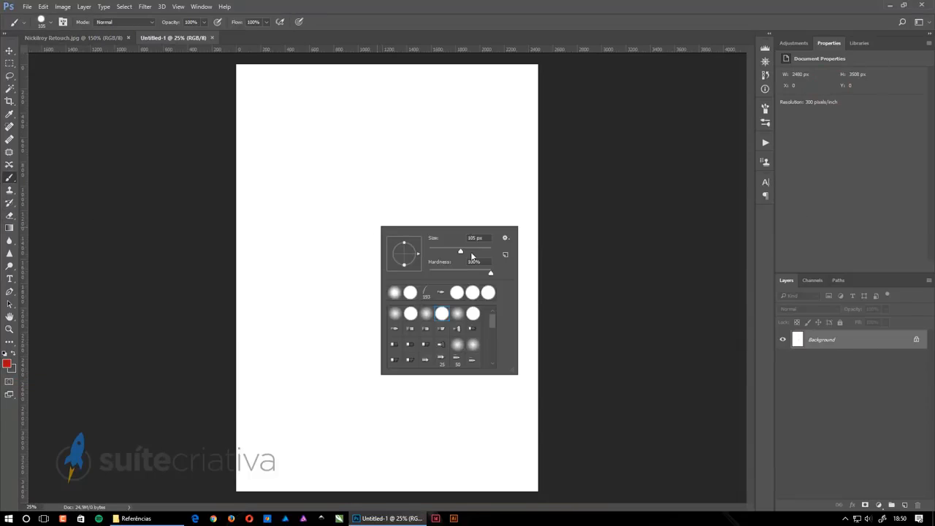
pyautogui.moveTo(472, 251); pyautogui.dragTo(485, 250)
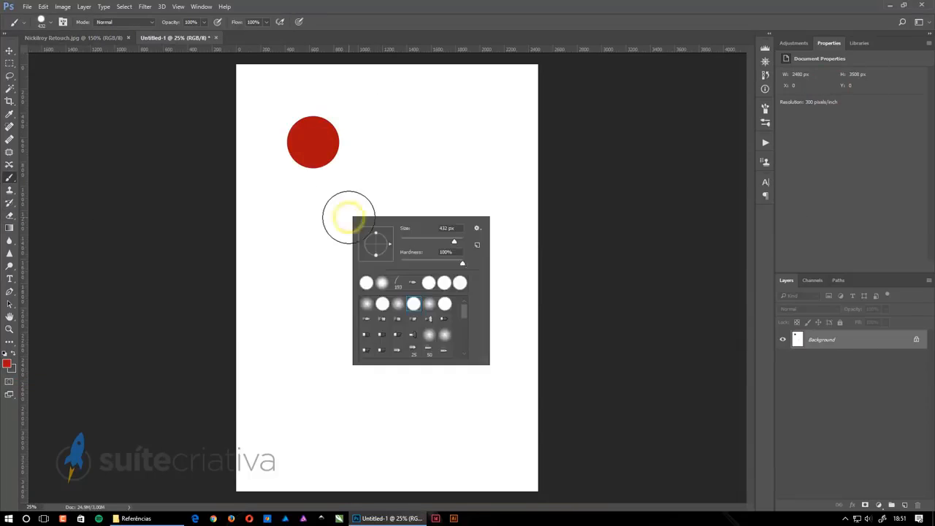
# - Adjust the brush tip shape into a flattened, angled ellipse for test marks, and pick another brush preset
pyautogui.rightClick(486, 114)
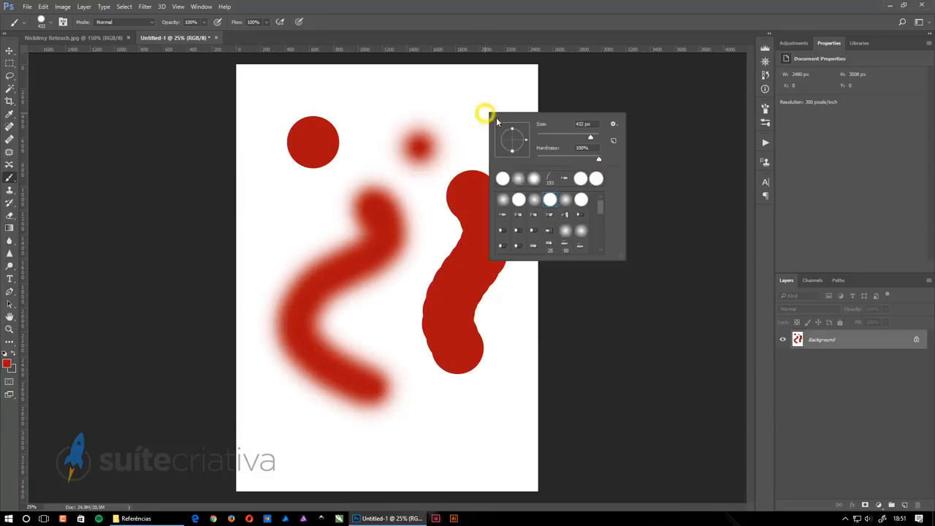
pyautogui.click(483, 104)
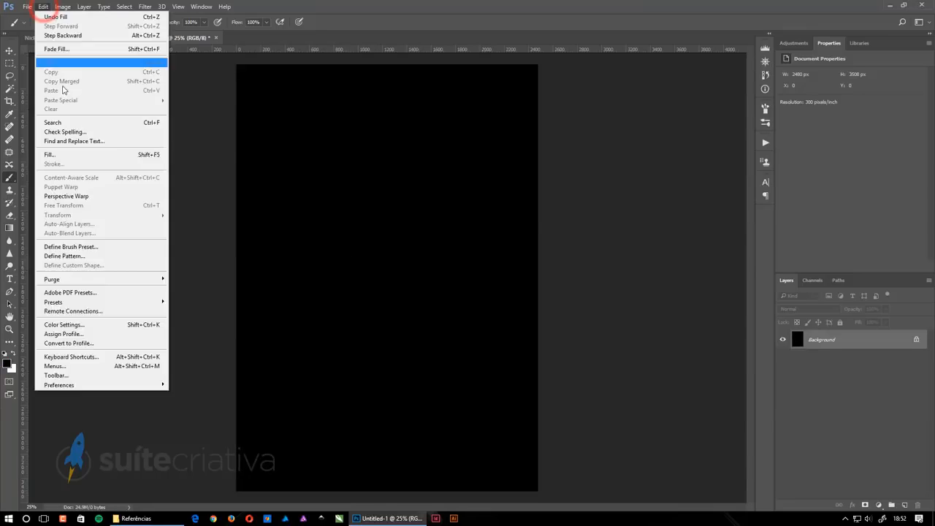
pyautogui.rightClick(365, 192)
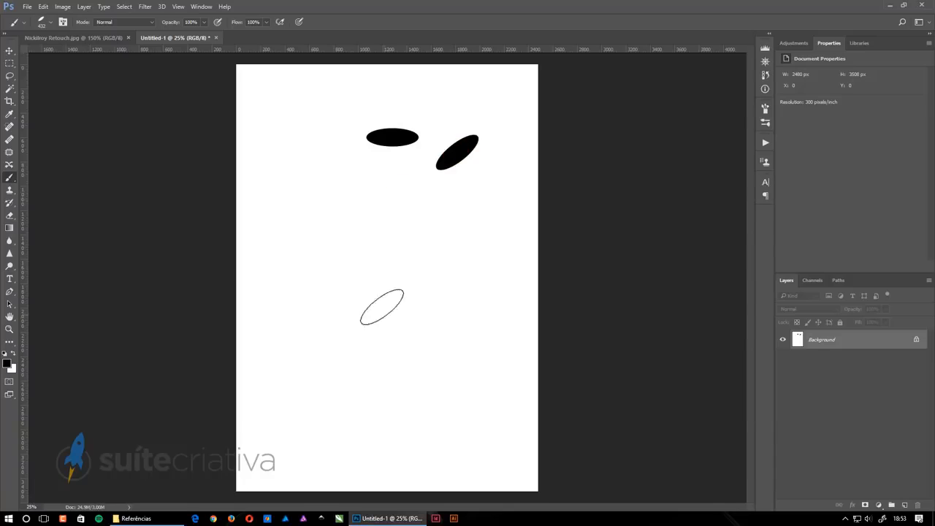
pyautogui.rightClick(368, 200)
pyautogui.click(437, 301)
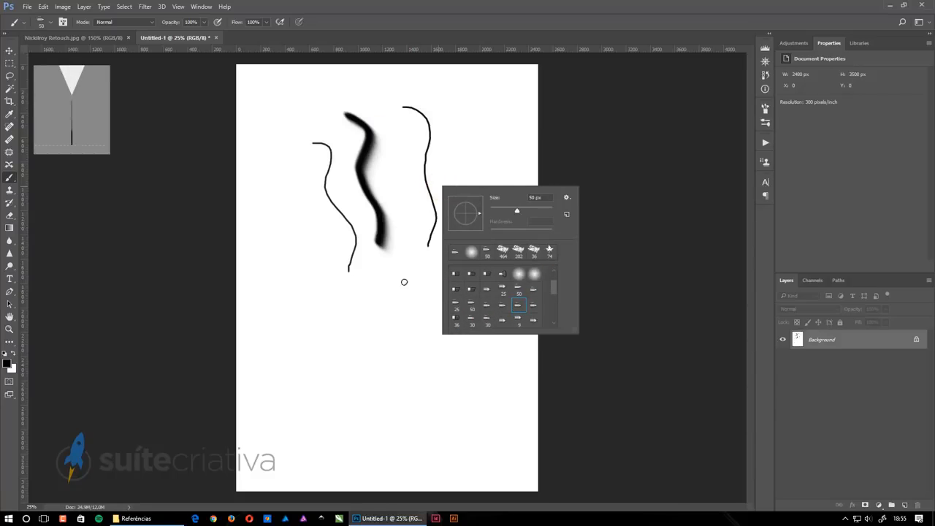
# - Replace the current brush set with Assorted Brushes and try its shaped tips on the canvas
pyautogui.click(566, 198)
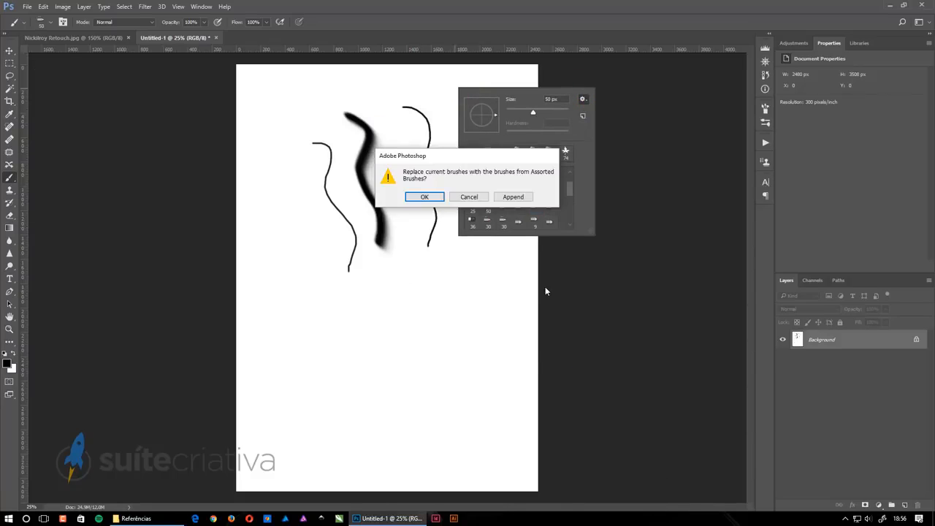
pyautogui.click(417, 198)
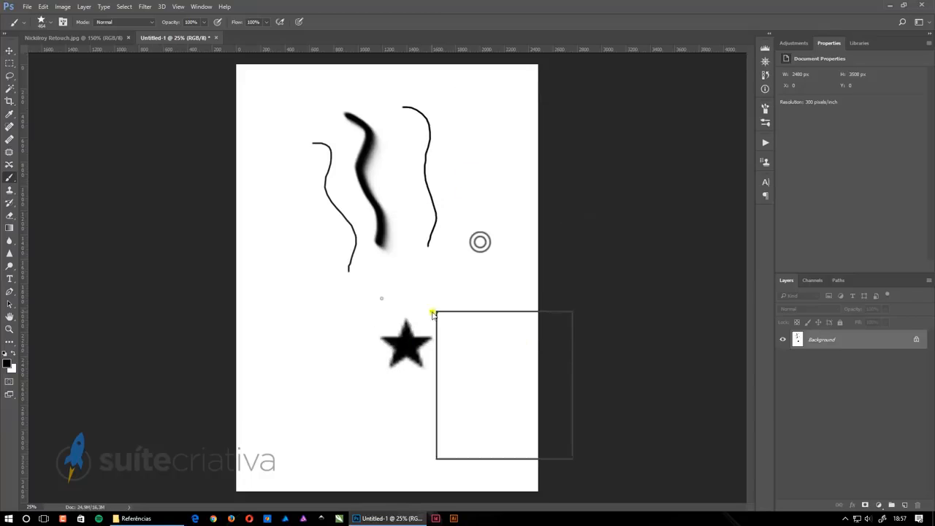
pyautogui.click(537, 264)
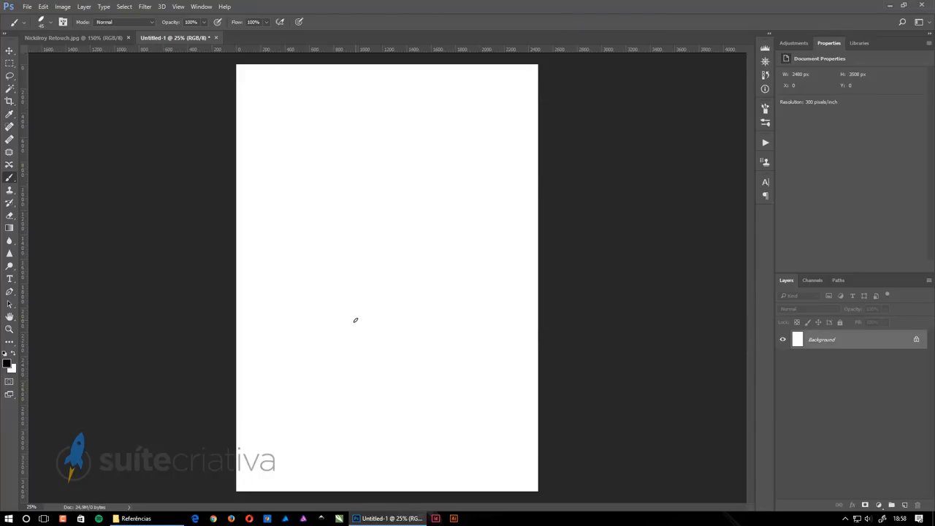
# - Choose the hard round 30 tip in the detailed brush settings, with a 43 px size and wider spacing
pyautogui.click(62, 22)
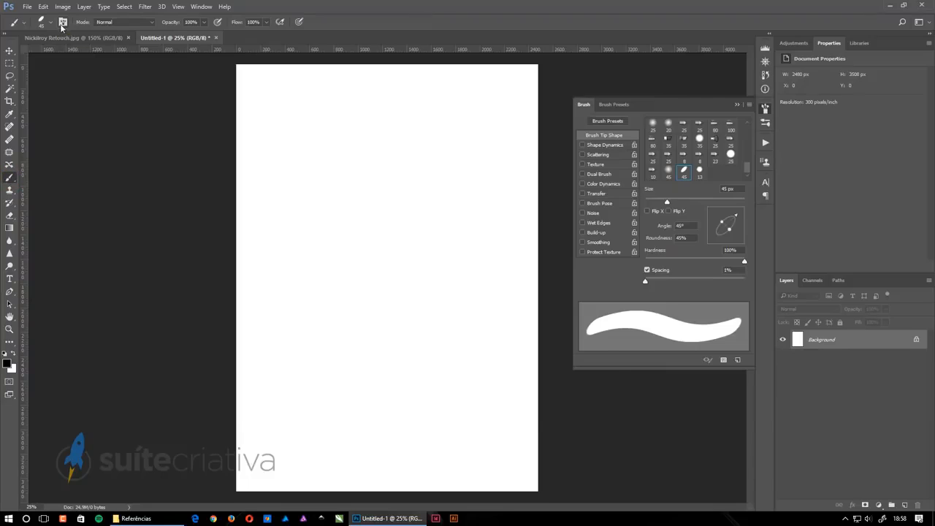
pyautogui.scroll(10, 683, 146)
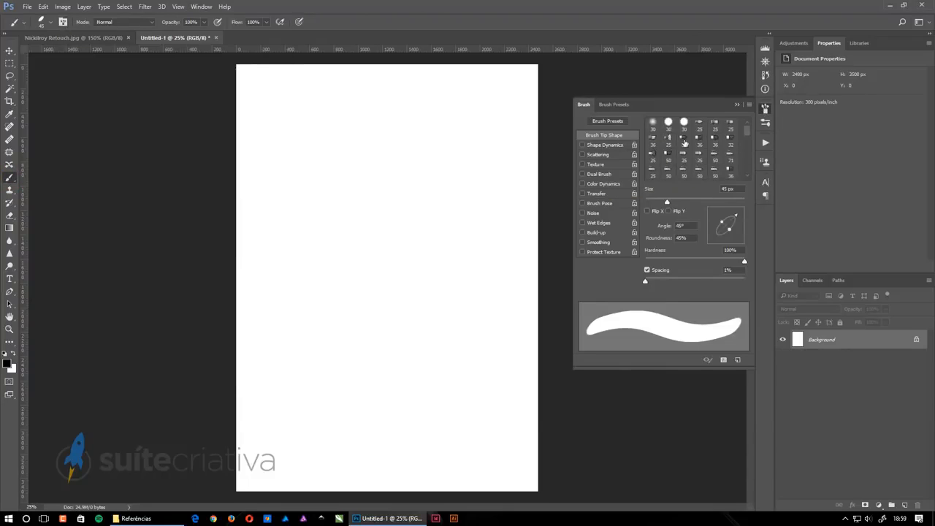
pyautogui.click(668, 125)
pyautogui.moveTo(660, 202); pyautogui.dragTo(647, 214)
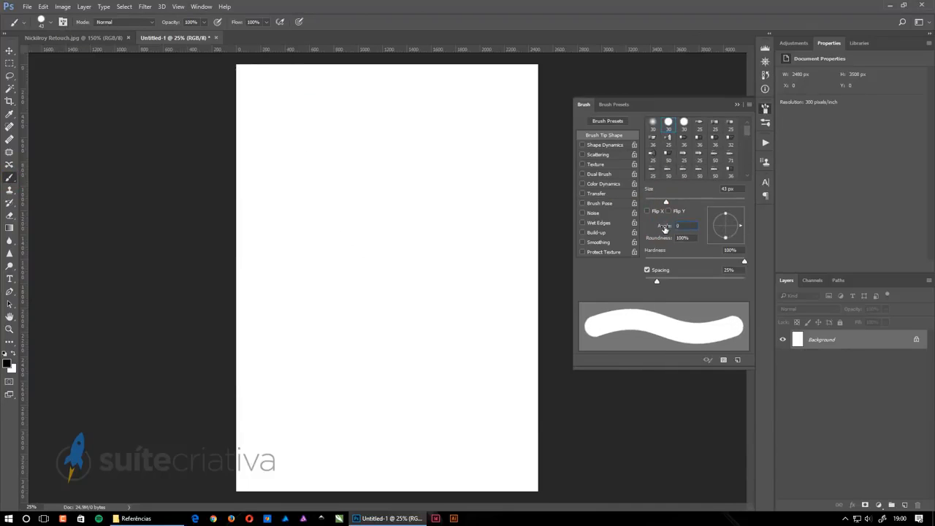
pyautogui.click(697, 281)
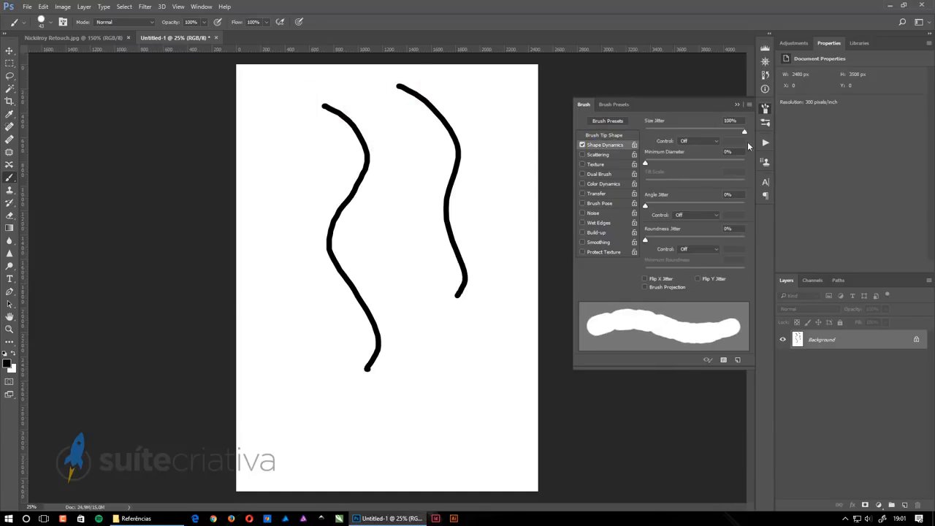
# - Flatten the brush tip, apply Shape Dynamics with 100% size jitter and 71% angle jitter, and browse the Texture patterns
pyautogui.click(603, 135)
pyautogui.click(604, 145)
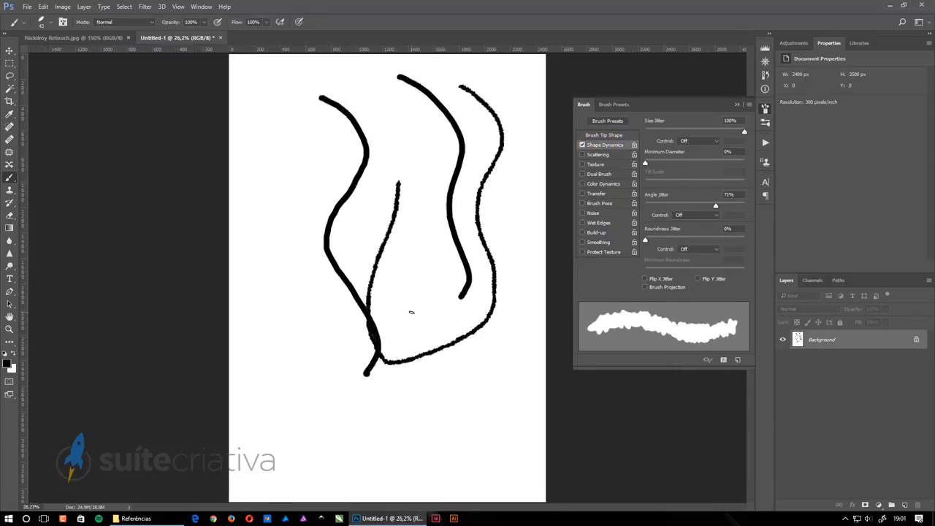
pyautogui.click(661, 125)
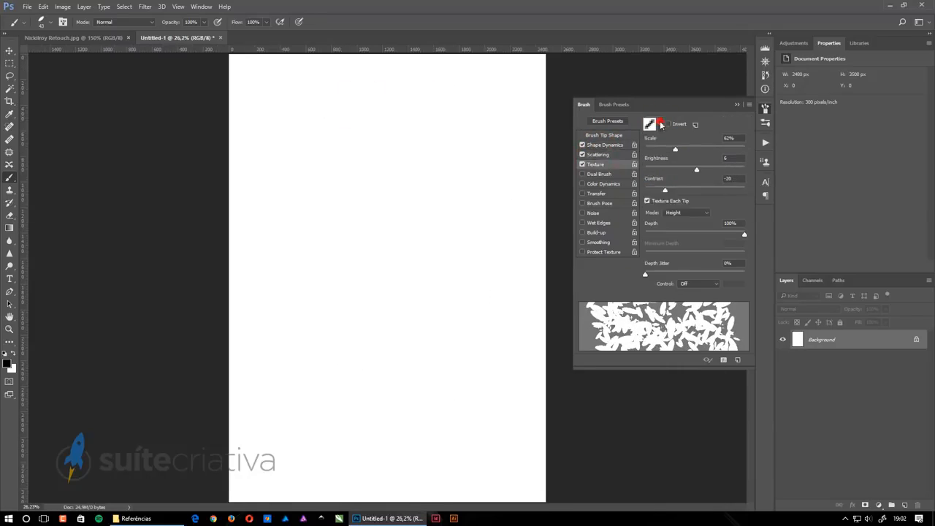
# - Apply Color Dynamics with 13% hue jitter to the brush, and try the Transfer and Brush Pose options
pyautogui.click(613, 184)
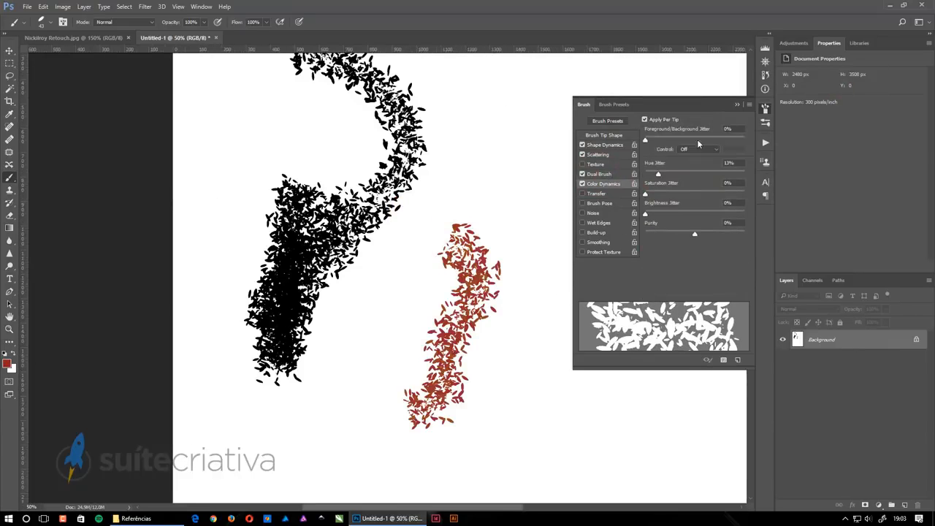
pyautogui.click(674, 130)
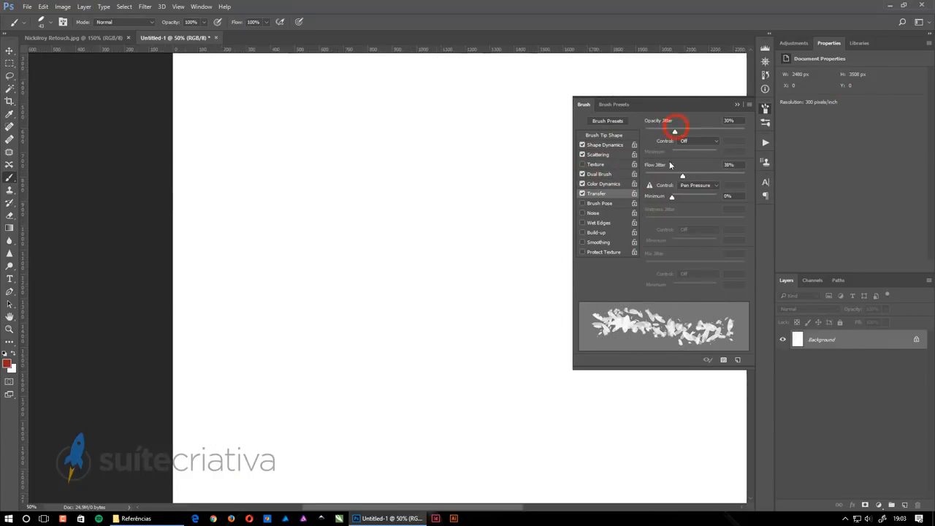
pyautogui.click(731, 224)
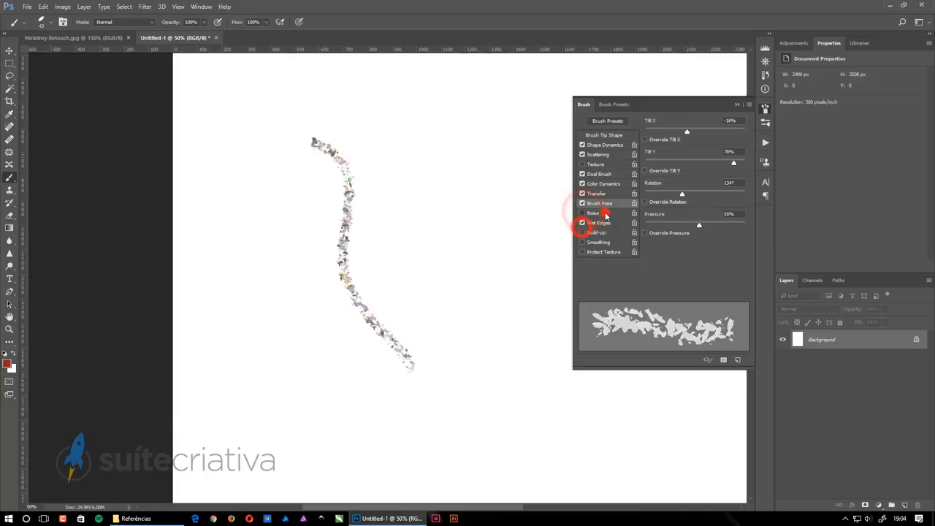
pyautogui.click(582, 150)
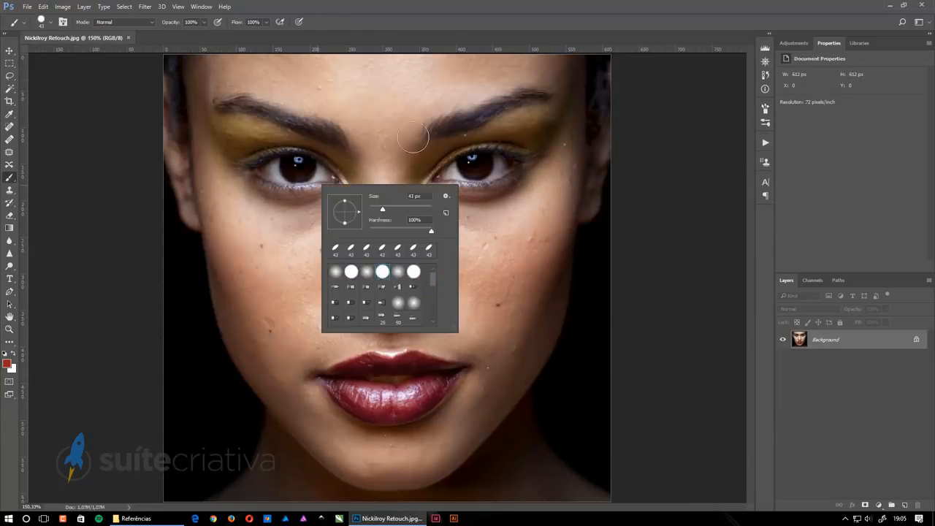
# - Select the Healing Brush, look through its Clone Source settings, and try the Current & Below sampling option
pyautogui.click(9, 139)
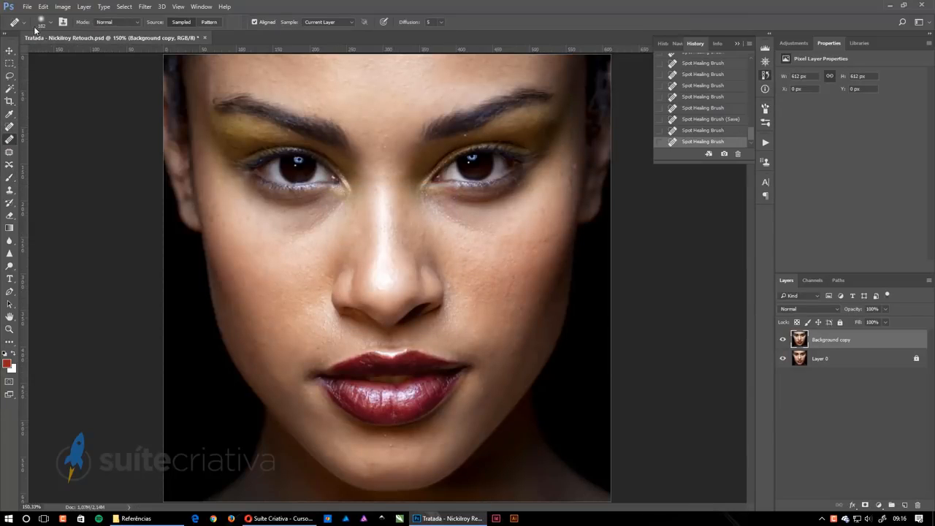
pyautogui.click(63, 22)
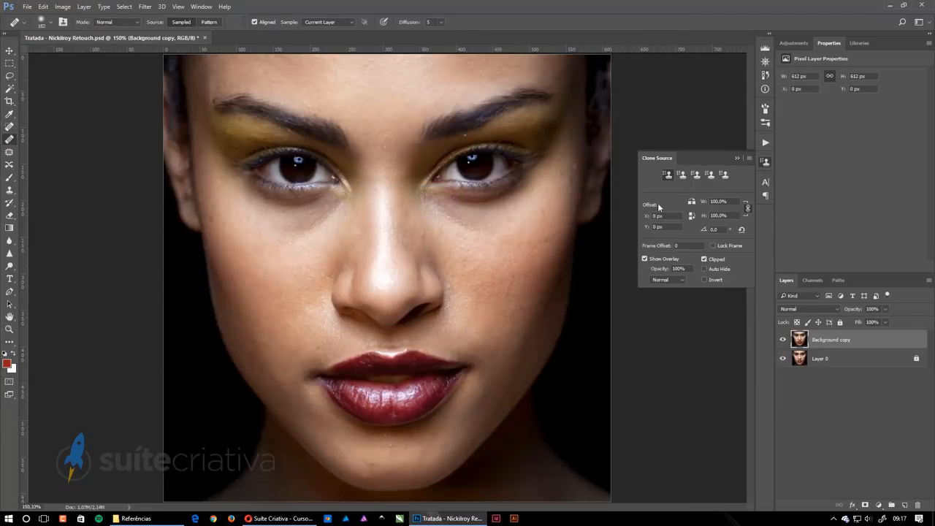
pyautogui.click(765, 162)
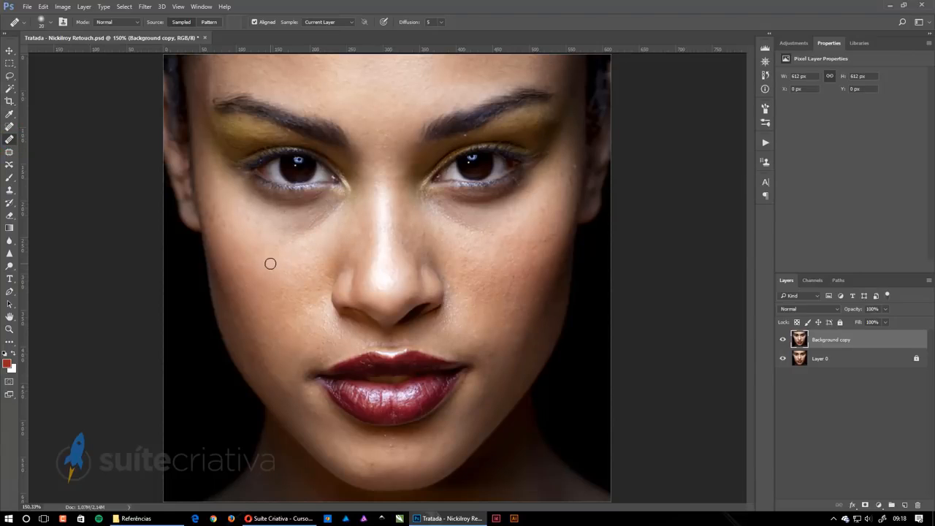
pyautogui.click(323, 26)
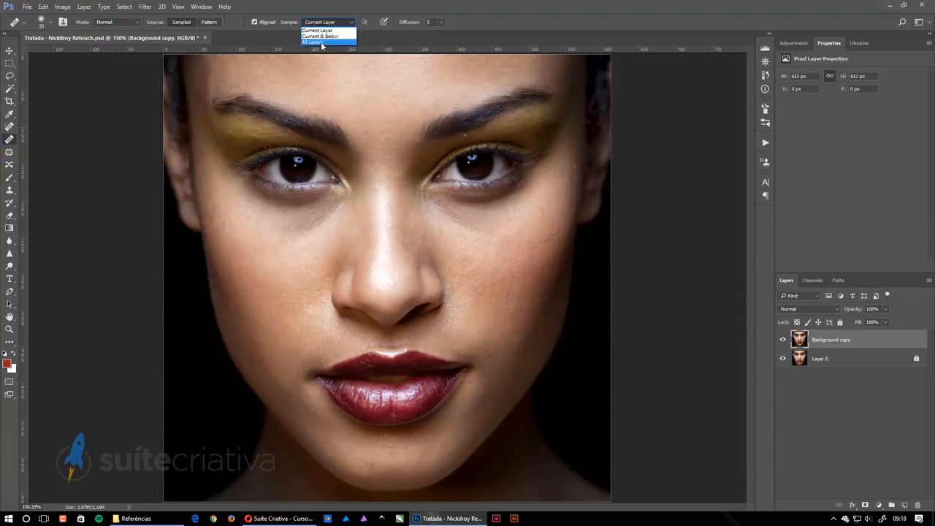
pyautogui.click(321, 36)
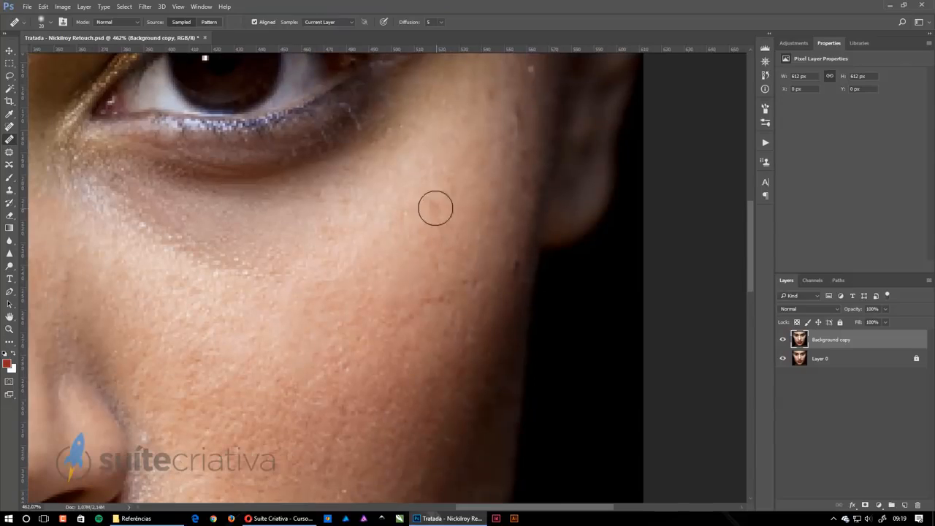
# - Sample clean cheek skin with the Healing Brush and heal the blemish on the outer cheek beneath the eye
pyautogui.hotkey('shift', 'j')
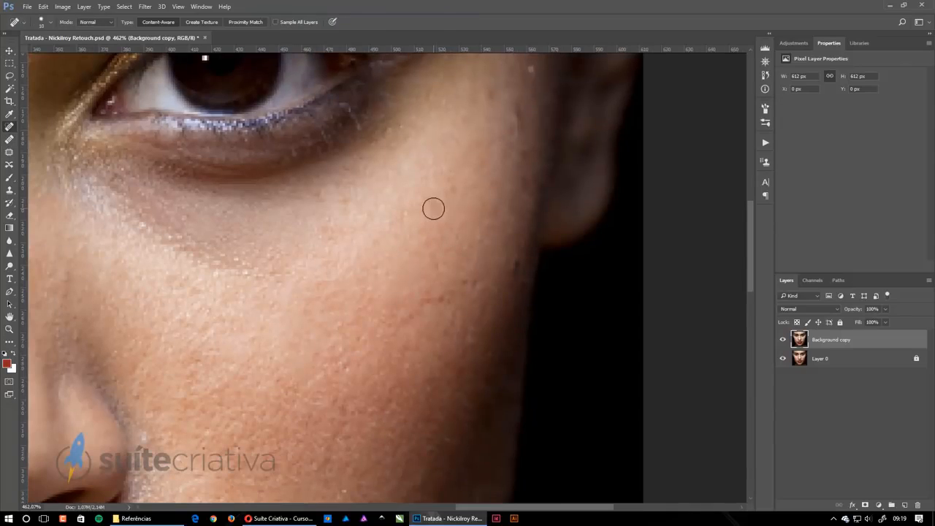
pyautogui.hotkey('shift', 'j')
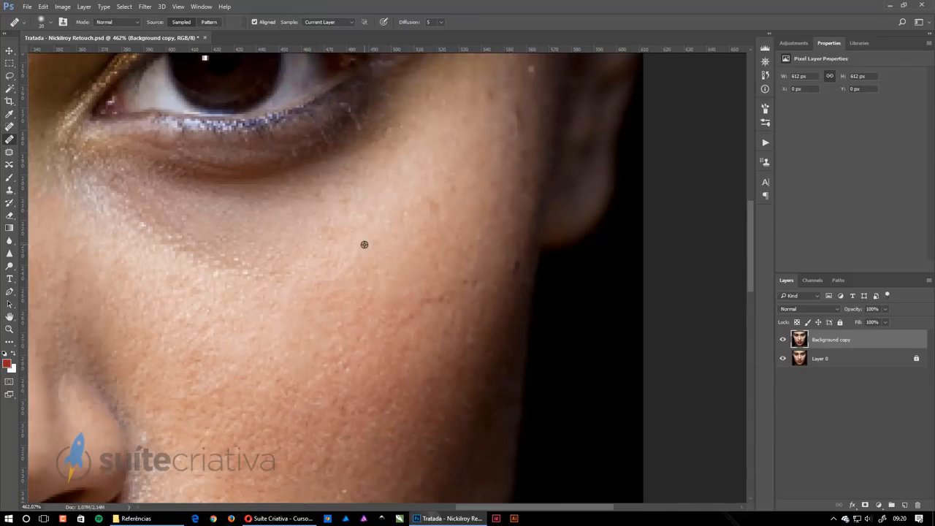
pyautogui.keyDown('alt'); pyautogui.click(364, 244); pyautogui.keyUp('alt')
pyautogui.moveTo(433, 212); pyautogui.dragTo(440, 205)
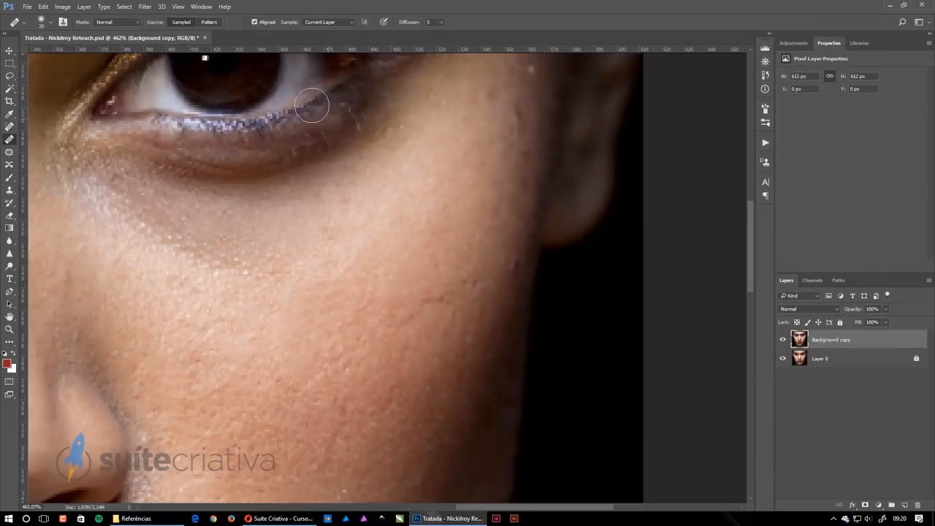
# - Display the edit history and heal the marks on the skin between the eye and the ear
pyautogui.click(765, 74)
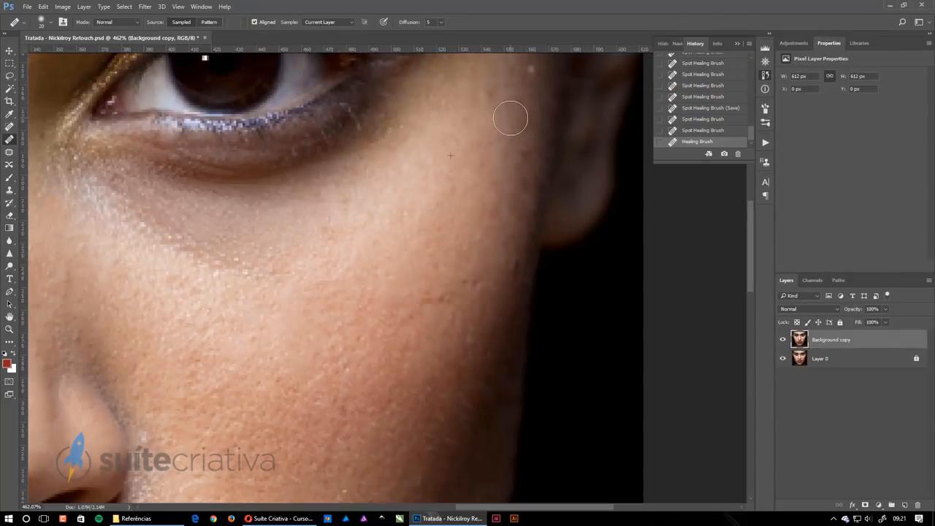
pyautogui.moveTo(510, 117); pyautogui.dragTo(499, 99)
pyautogui.click(484, 93)
# - Turn off aligned sampling for the Healing Brush and heal several spots across the cheek
pyautogui.click(255, 22)
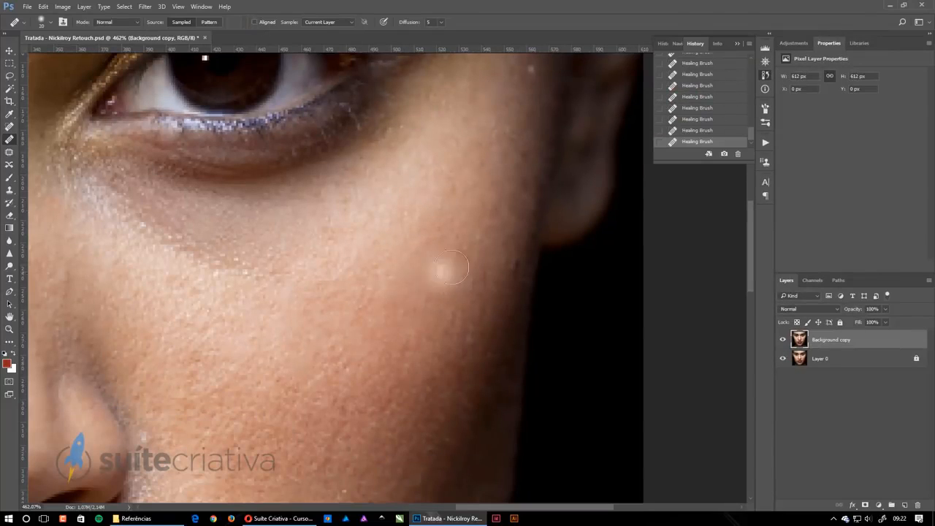
pyautogui.click(451, 267)
pyautogui.click(405, 212)
pyautogui.click(223, 359)
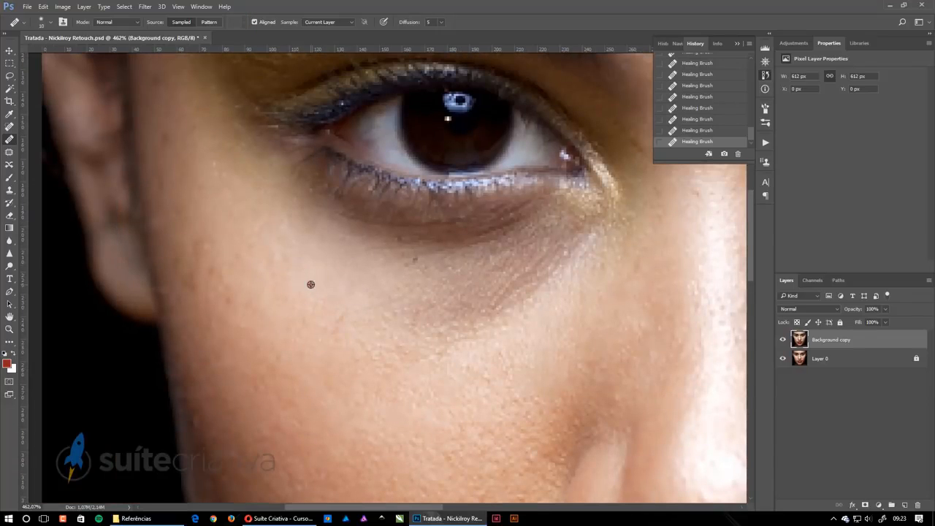
# - Heal the remaining spots on the cheek beneath the eye and beside the nose with the Healing Brush
pyautogui.click(219, 216)
pyautogui.moveTo(215, 218)
pyautogui.mouseDown()
pyautogui.moveTo(271, 296)
pyautogui.moveTo(263, 119)
pyautogui.mouseUp()
pyautogui.click(355, 217)
pyautogui.moveTo(336, 270); pyautogui.dragTo(173, 143)
pyautogui.click(416, 342)
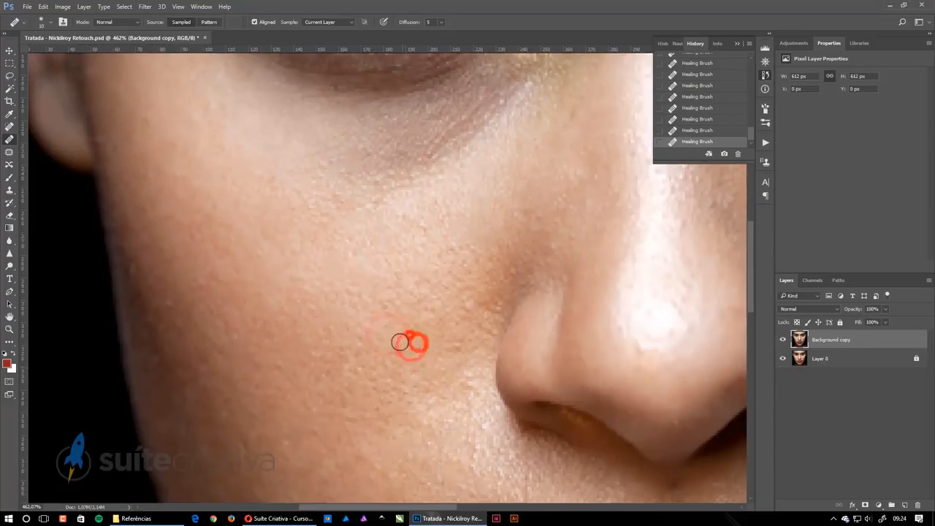
# - Remove small marks around the mouth corner and chin with the content-aware Spot Healing Brush
pyautogui.click(423, 230)
pyautogui.click(402, 220)
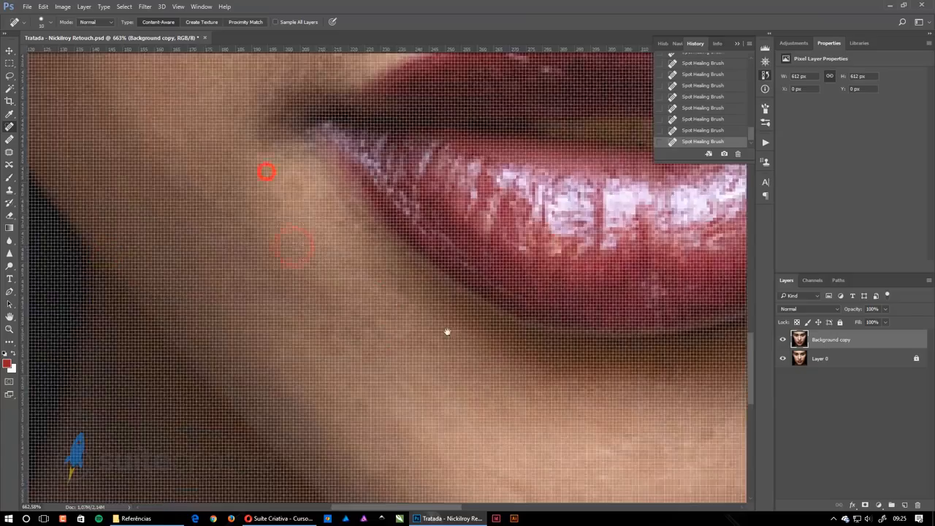
pyautogui.click(261, 343)
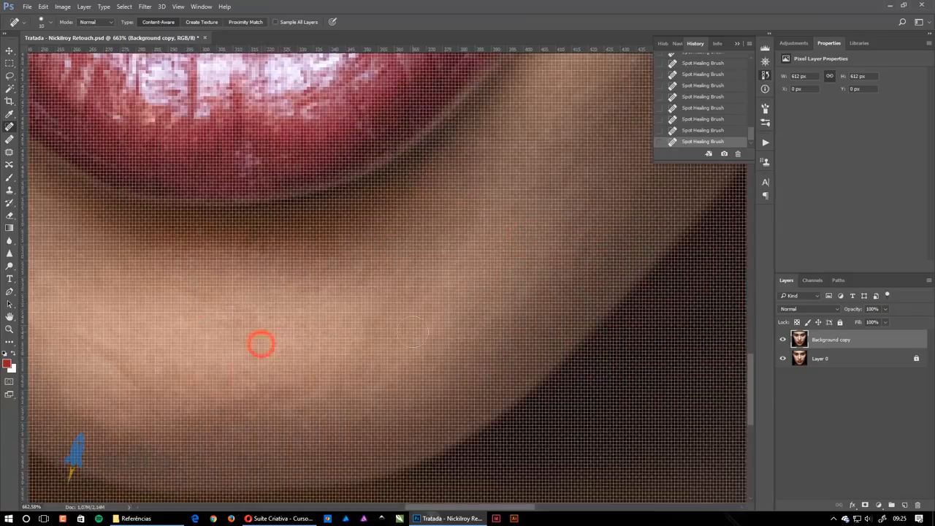
pyautogui.hotkey('ctrl', '0')
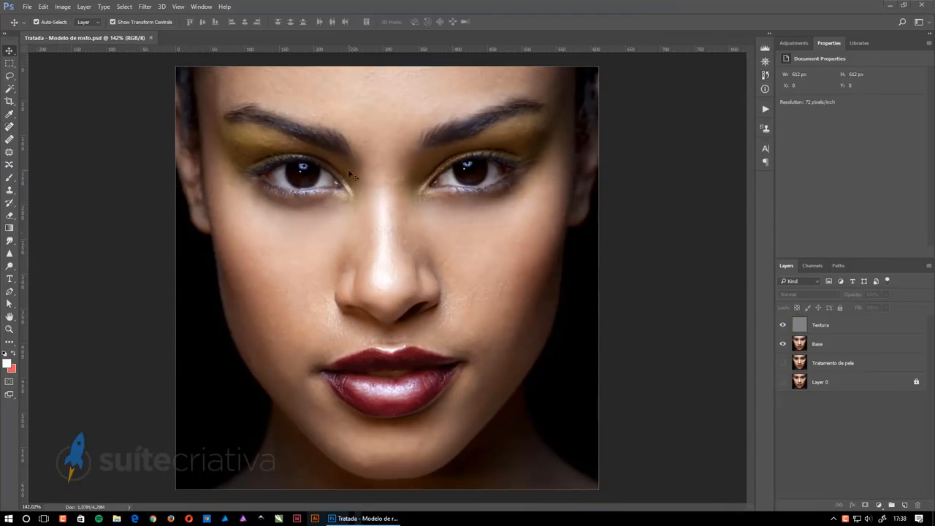
# - Draw several rectangular marquee selections across the eyes and upper face on the Textura layer
pyautogui.click(9, 63)
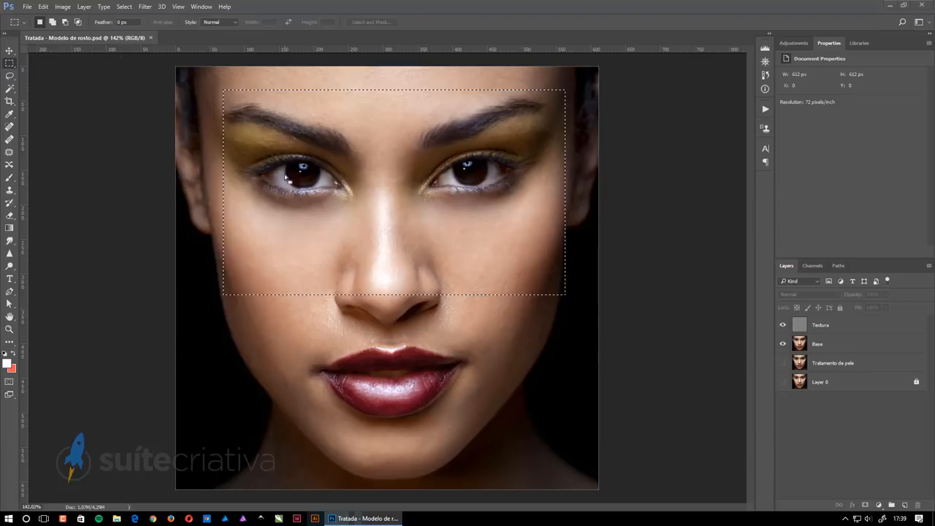
pyautogui.moveTo(400, 341); pyautogui.dragTo(400, 125)
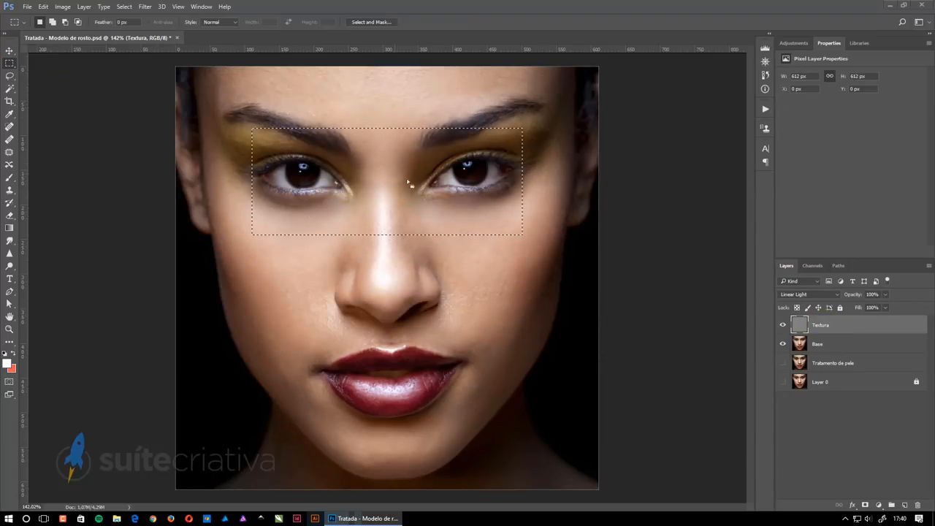
pyautogui.click(512, 296)
pyautogui.moveTo(339, 210); pyautogui.dragTo(538, 239)
pyautogui.moveTo(222, 102); pyautogui.dragTo(379, 253)
pyautogui.moveTo(437, 136); pyautogui.dragTo(518, 212)
pyautogui.moveTo(504, 185); pyautogui.dragTo(542, 216)
# - Try the subtract and intersect selection modes with marquee shapes around both eyes
pyautogui.click(64, 22)
pyautogui.moveTo(265, 241); pyautogui.dragTo(392, 106)
pyautogui.moveTo(347, 103); pyautogui.dragTo(569, 285)
pyautogui.click(77, 22)
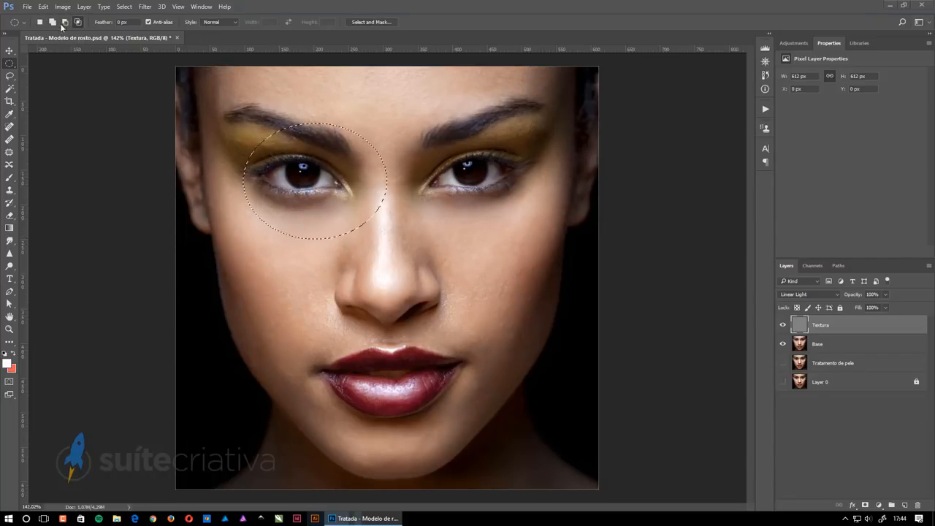
pyautogui.moveTo(507, 121); pyautogui.dragTo(351, 240)
# - Switch to the Rectangular Marquee and select the area around one eye
pyautogui.rightClick(9, 63)
pyautogui.click(58, 62)
pyautogui.moveTo(234, 129); pyautogui.dragTo(395, 226)
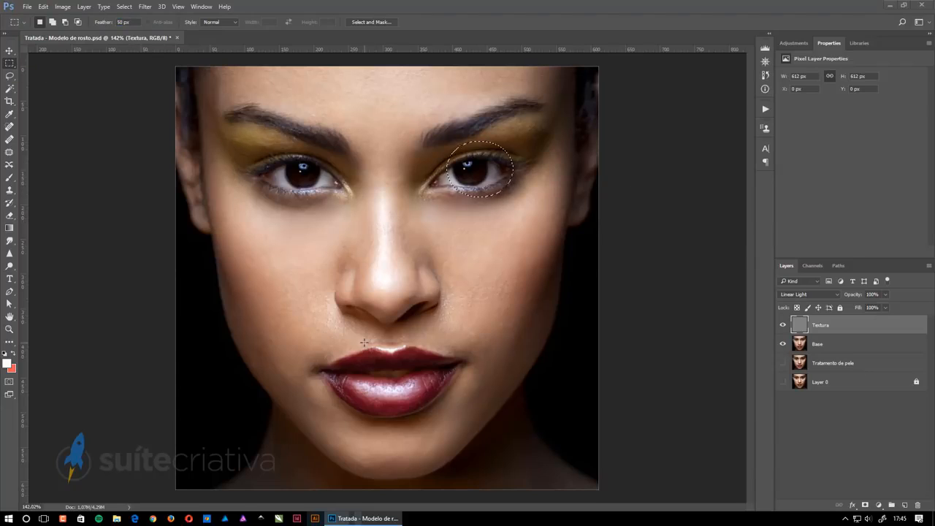
# - Create a new document and fill rectangular selections with black, using a 50 px feather for the third one
pyautogui.hotkey('ctrl', 'n')
pyautogui.press('Return')
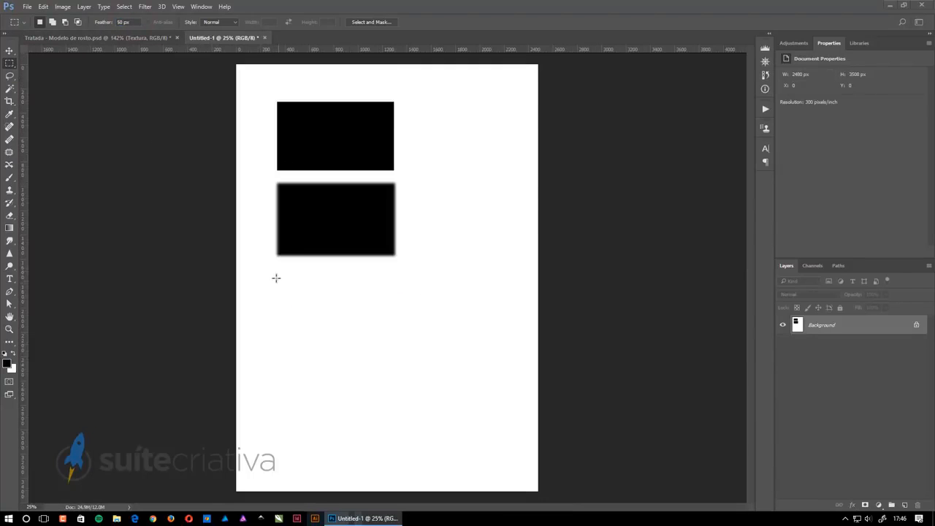
pyautogui.hotkey('alt', 'BackSpace')
pyautogui.hotkey('ctrl', 'd')
# - Try the marquee's Fixed Ratio style, switch it to Fixed Size, and place a selection using the value 600
pyautogui.click(214, 22)
pyautogui.click(219, 32)
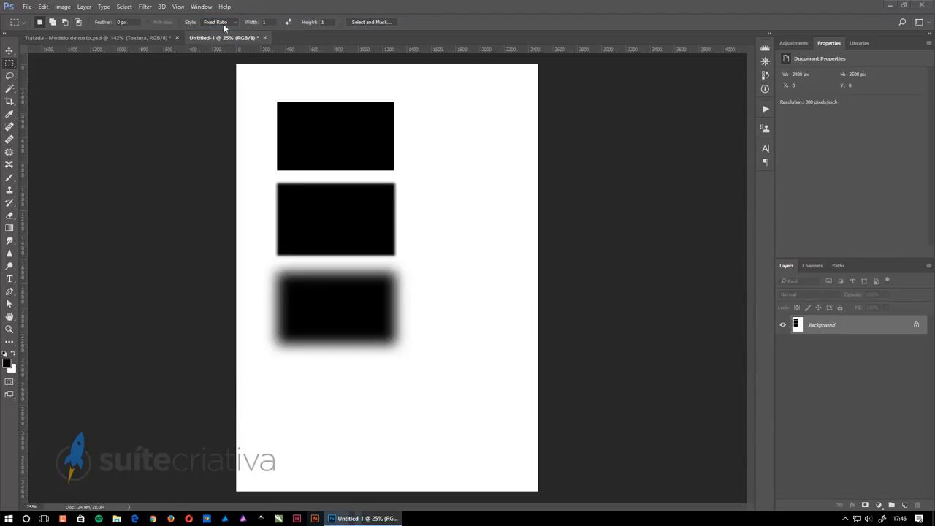
pyautogui.click(235, 23)
pyautogui.click(219, 43)
pyautogui.click(461, 207)
pyautogui.write('600')
pyautogui.click(446, 117)
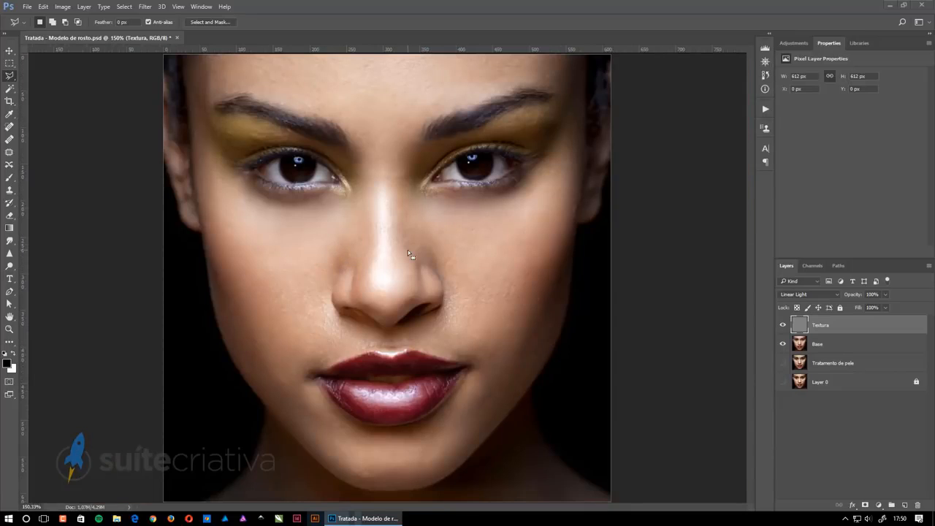
# - Trace the dark background and jawline edge of the portrait with the Magnetic Lasso and clear the selection
pyautogui.click(434, 297)
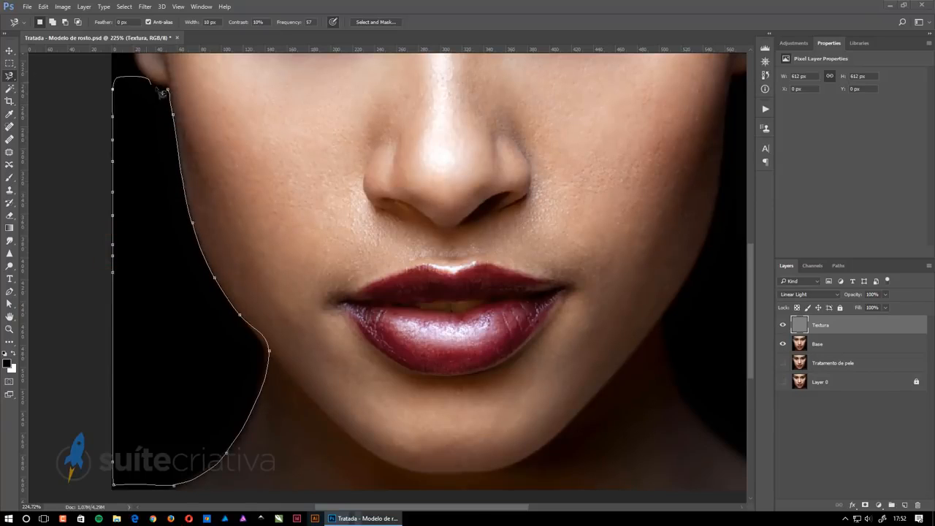
pyautogui.click(167, 89)
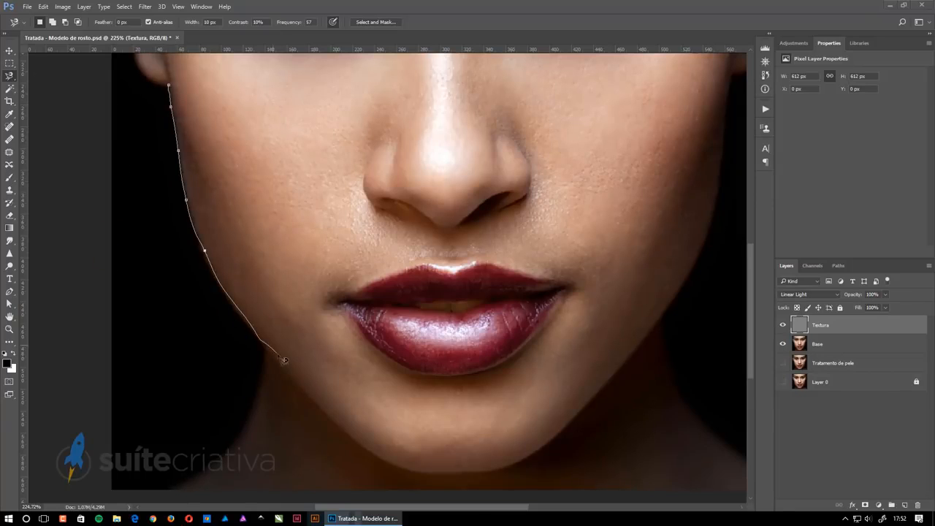
pyautogui.hotkey('ctrl', 'd')
pyautogui.hotkey('ctrl', '0')
# - Outline the cheek beneath the eye with a freehand Lasso selection and deselect it
pyautogui.hotkey('shift', 'l')
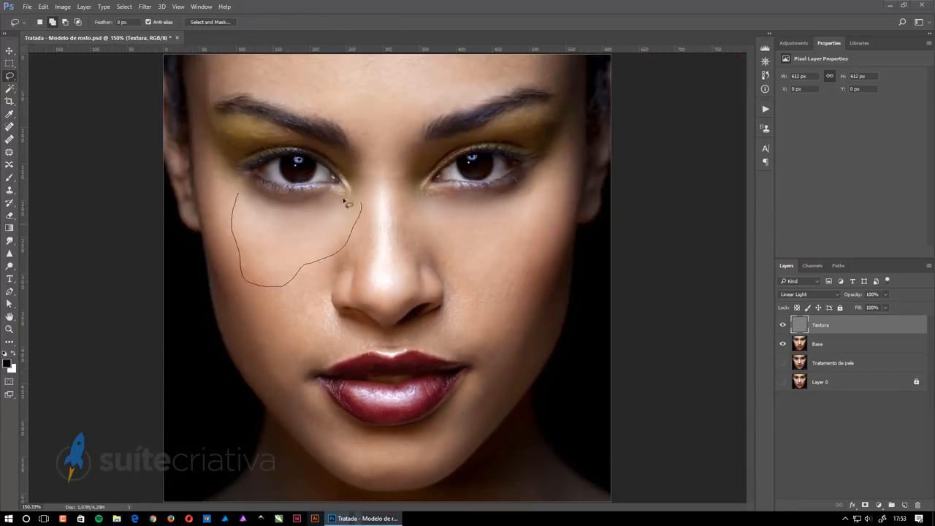
pyautogui.moveTo(343, 201); pyautogui.dragTo(241, 193)
pyautogui.hotkey('ctrl', 'd')
# - Choose the Lasso tool and try an adjustment layer on the portrait with different values for its three sliders
pyautogui.rightClick(10, 76)
pyautogui.click(29, 75)
pyautogui.click(878, 504)
pyautogui.click(856, 362)
pyautogui.moveTo(851, 135); pyautogui.dragTo(863, 136)
pyautogui.moveTo(851, 98); pyautogui.dragTo(843, 98)
pyautogui.moveTo(851, 117); pyautogui.dragTo(878, 117)
pyautogui.moveTo(864, 135); pyautogui.dragTo(860, 135)
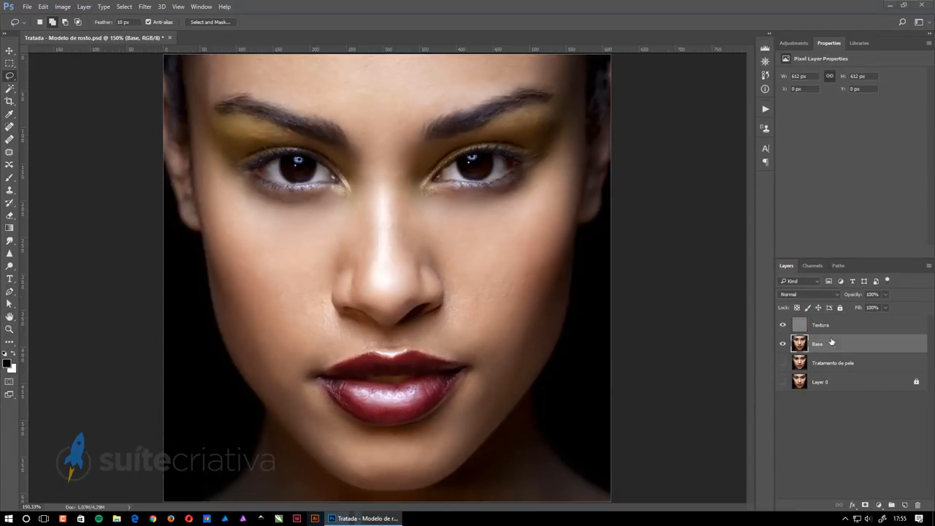
# - Activate the Magic Wand tool and set its sample size to Point Sample
pyautogui.rightClick(9, 88)
pyautogui.click(59, 88)
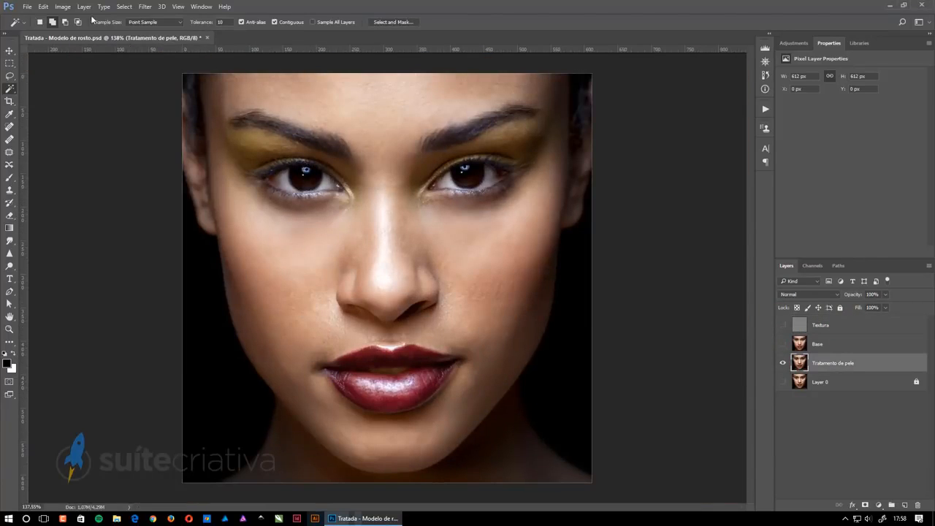
pyautogui.click(179, 23)
pyautogui.click(140, 30)
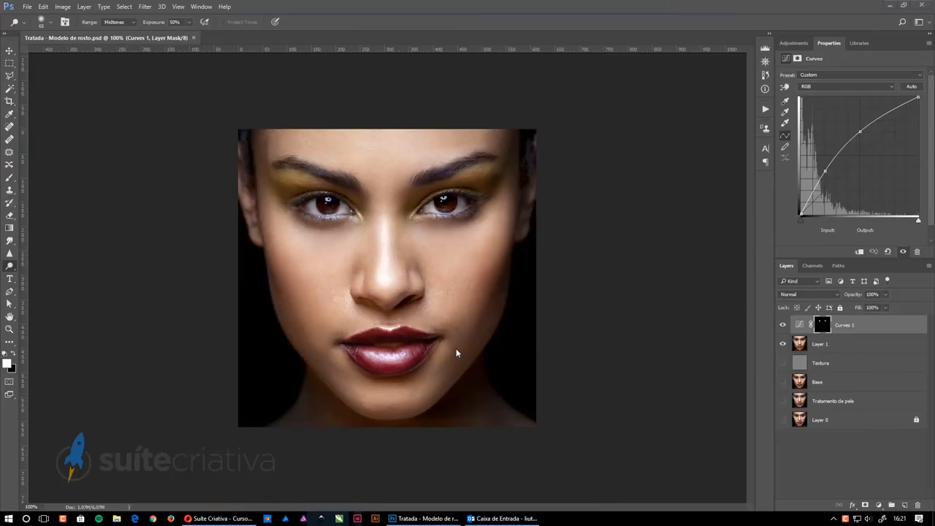
# - Try Vibrance and Hue/Saturation adjustment layers above the eye Curves layer and undo each one
pyautogui.click(475, 181)
pyautogui.hotkey('ctrl', '0')
pyautogui.click(879, 504)
pyautogui.click(862, 379)
pyautogui.hotkey('ctrl', 'z')
pyautogui.click(879, 505)
pyautogui.click(862, 388)
pyautogui.moveTo(850, 128); pyautogui.dragTo(855, 130)
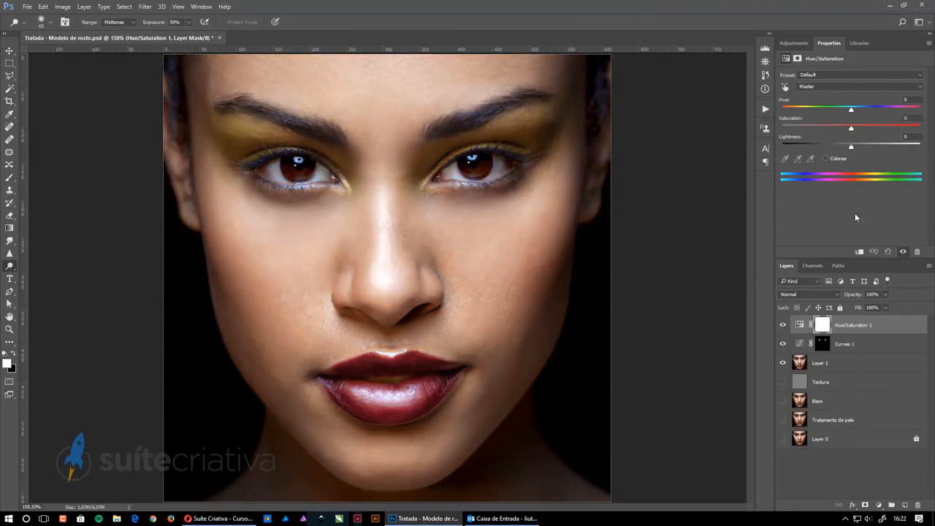
pyautogui.hotkey('ctrl', 'z')
# - Add a Vibrance adjustment layer with vibrance at +100 and invert its mask to hide the effect
pyautogui.click(878, 505)
pyautogui.click(862, 378)
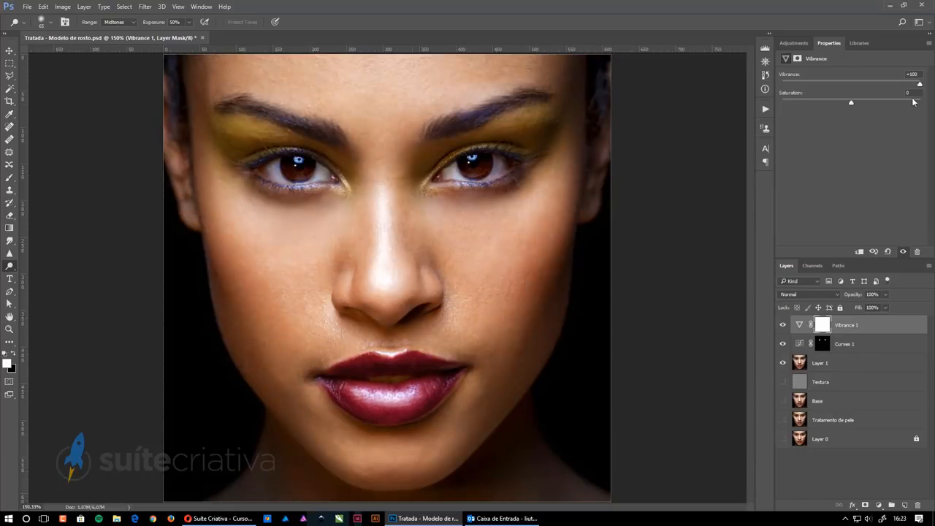
pyautogui.click(822, 324)
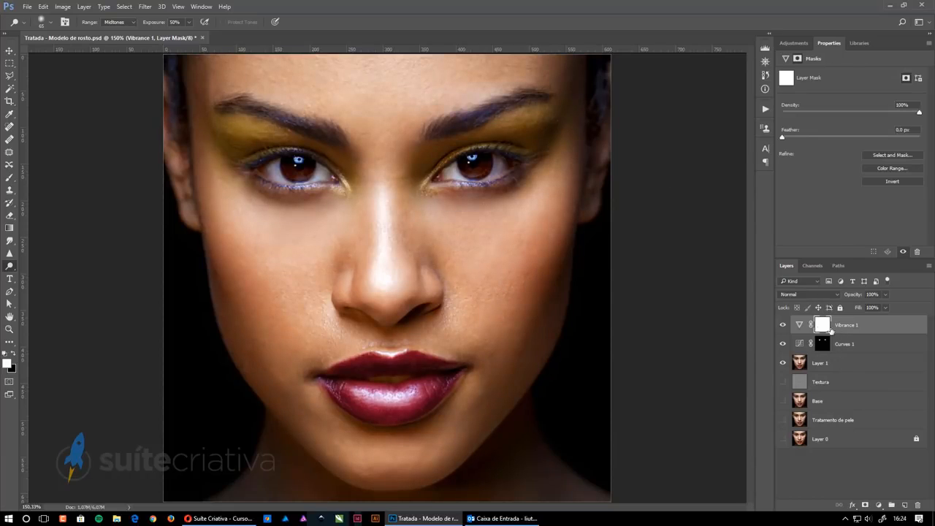
pyautogui.hotkey('ctrl', 'i')
# - Paint white on the Vibrance mask over the eyeshadow of both eyes with the Brush
pyautogui.scroll(5, 527, 128)
pyautogui.press('b')
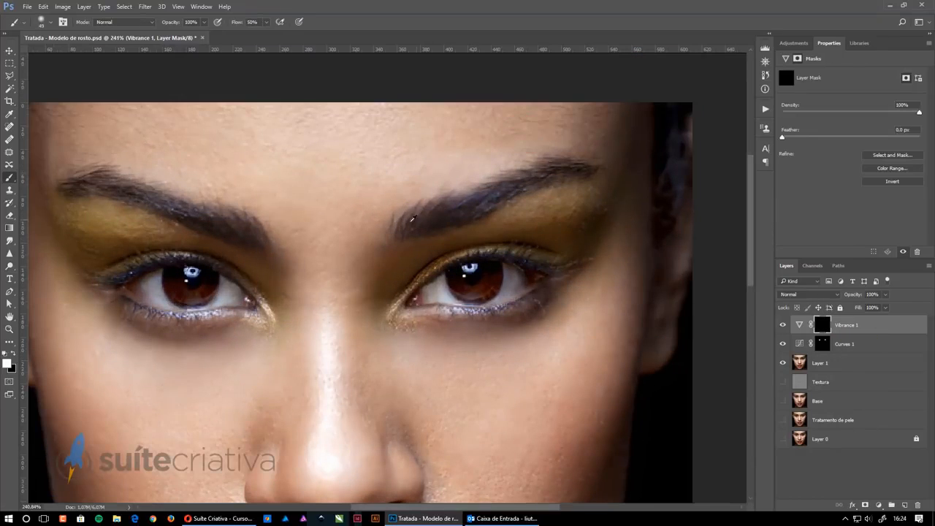
pyautogui.moveTo(411, 215); pyautogui.dragTo(613, 192)
pyautogui.moveTo(616, 230); pyautogui.dragTo(521, 292)
pyautogui.moveTo(334, 274); pyautogui.dragTo(299, 286)
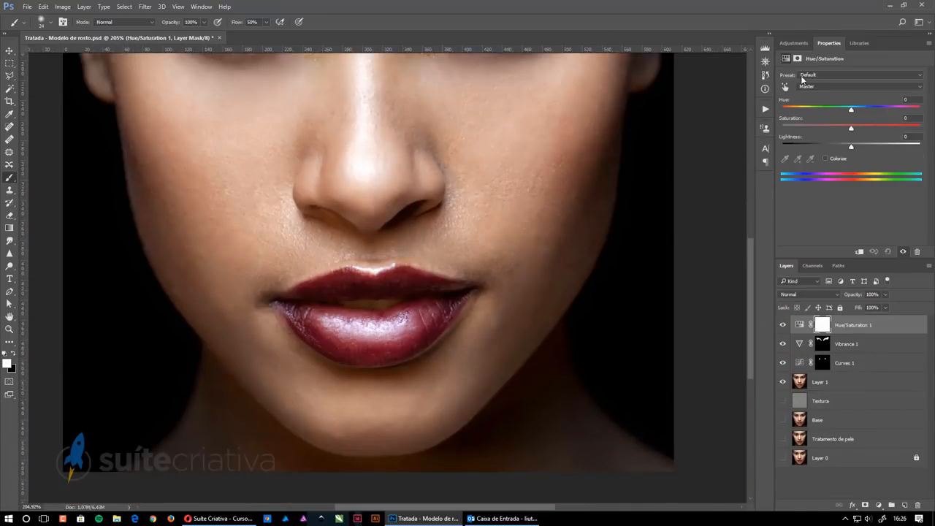
# - Shift the Hue/Saturation layer's hue so the lips turn orange-red, and toggle the layer's visibility to compare
pyautogui.moveTo(850, 108); pyautogui.dragTo(864, 109)
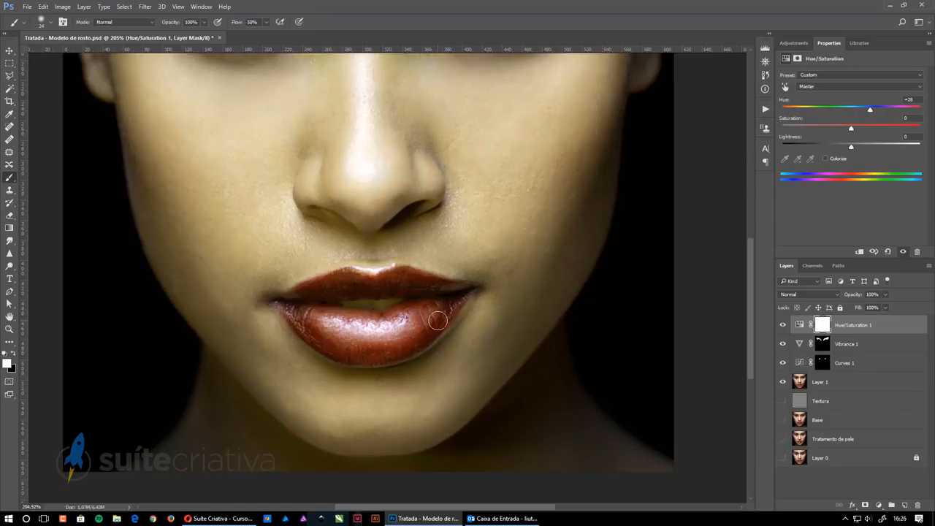
pyautogui.click(782, 325)
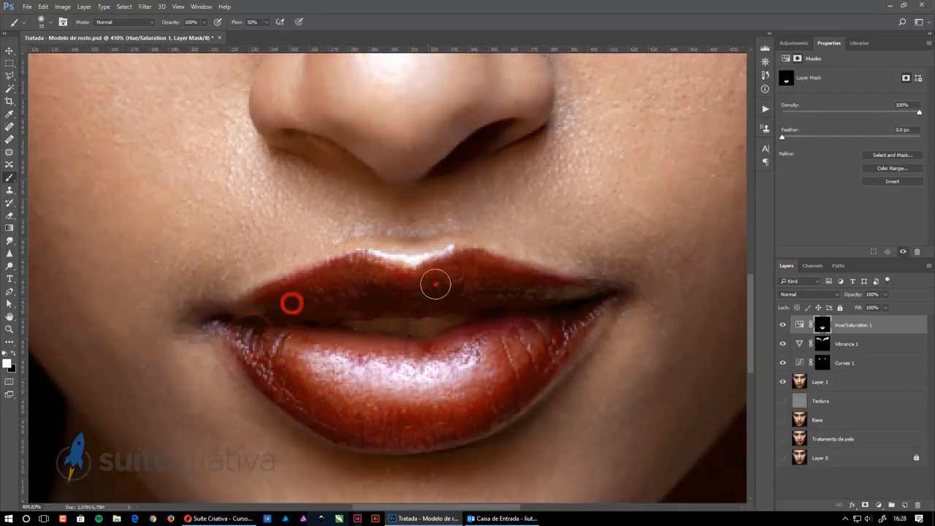
pyautogui.click(782, 325)
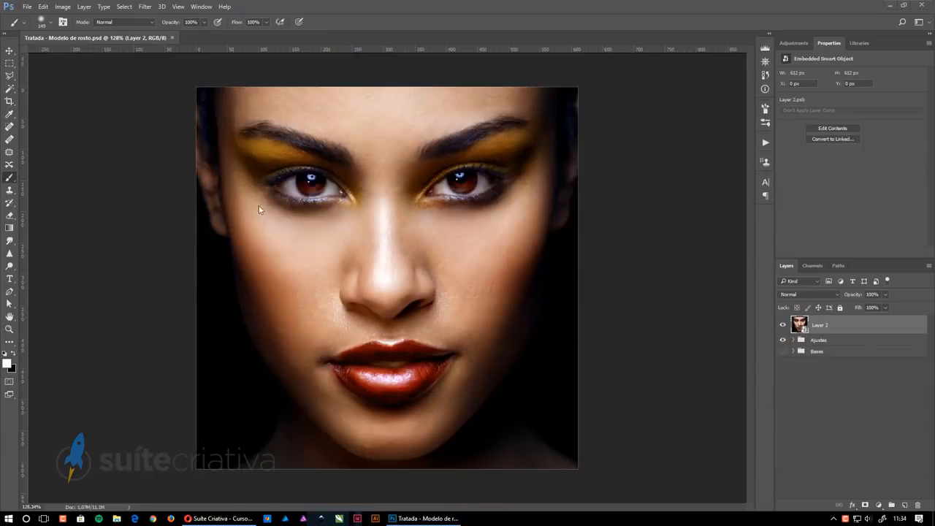
# - Open the Liquify filter on the Layer 2 smart object and set Nose Width to -25
pyautogui.click(145, 7)
pyautogui.click(154, 73)
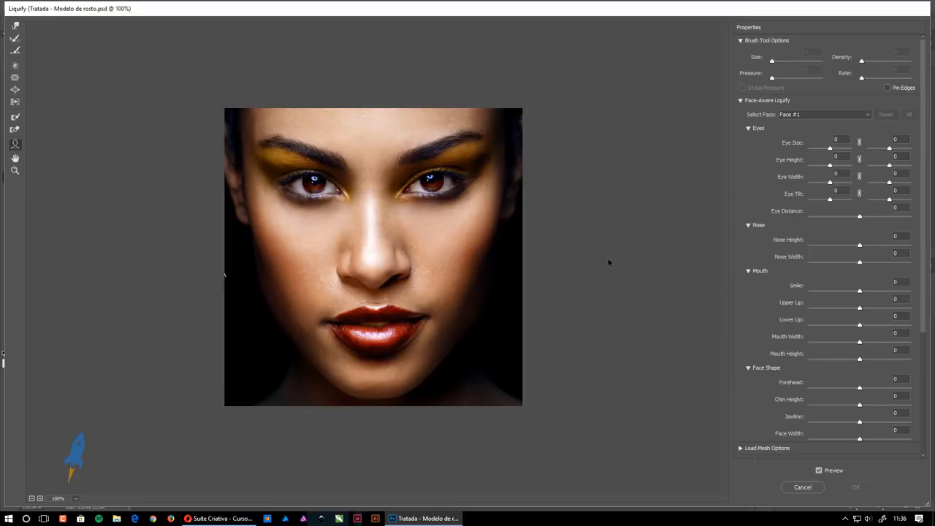
pyautogui.hotkey('ctrl', '+')
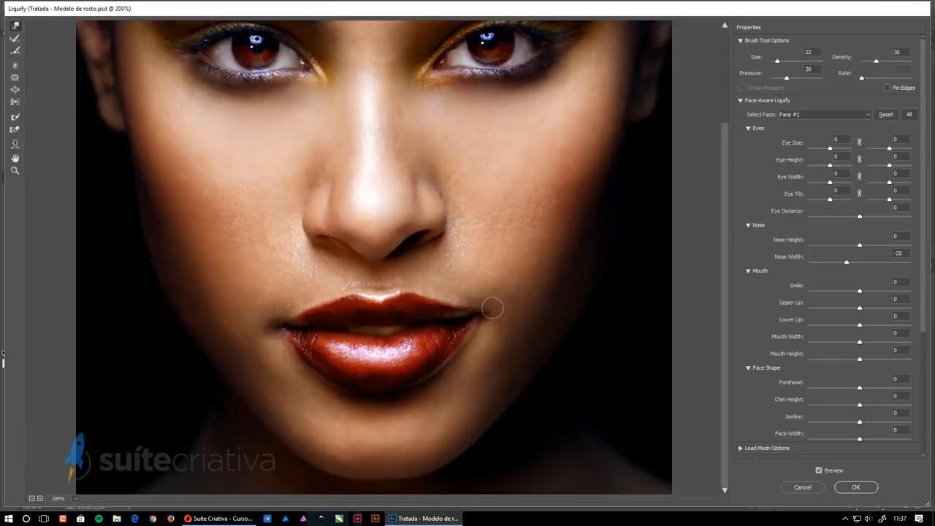
# - Reshape the mouth corner and nose area with the Forward Warp brush, enlarging it to size 134, and apply Liquify
pyautogui.moveTo(412, 314)
pyautogui.mouseDown()
pyautogui.moveTo(507, 305)
pyautogui.moveTo(483, 315)
pyautogui.mouseUp()
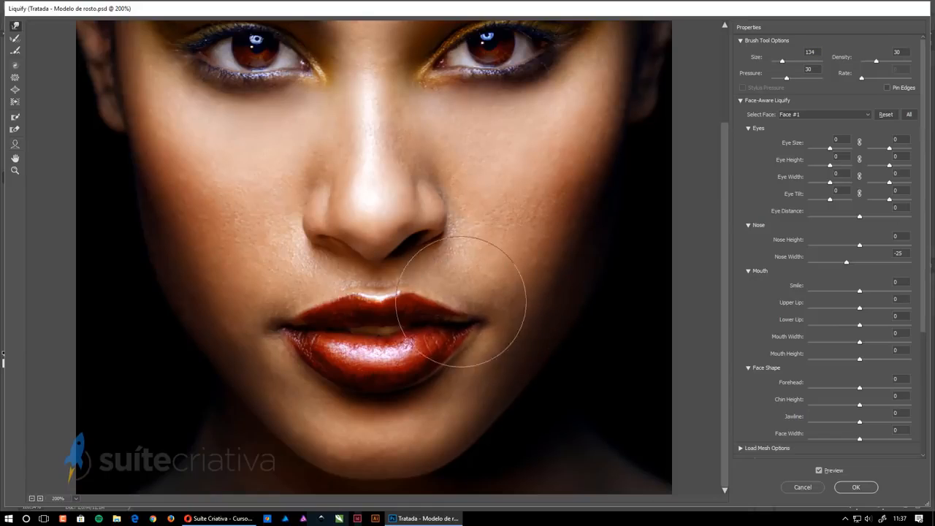
pyautogui.hotkey('ctrl', '-')
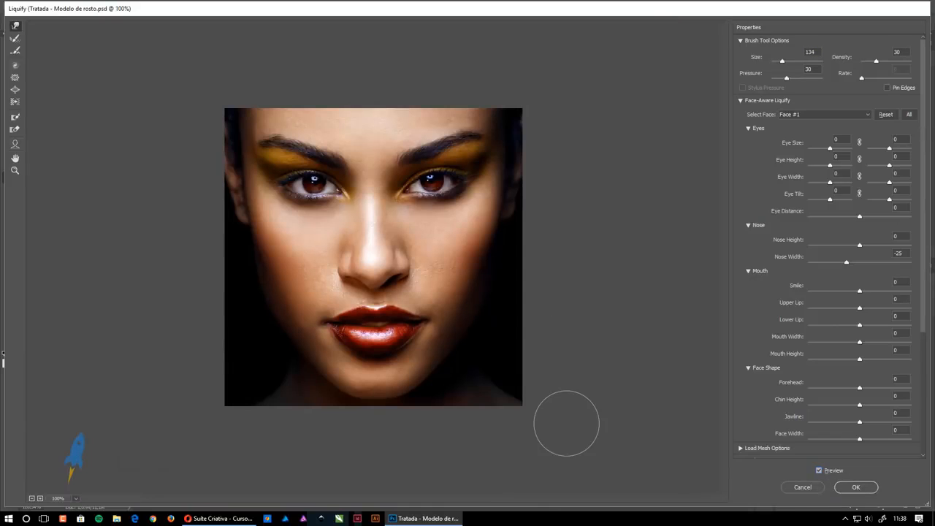
pyautogui.hotkey('ctrl', '+')
pyautogui.moveTo(365, 251)
pyautogui.mouseDown()
pyautogui.moveTo(470, 239)
pyautogui.moveTo(456, 239)
pyautogui.mouseUp()
pyautogui.hotkey('ctrl', '+')
pyautogui.hotkey('ctrl', '-')
pyautogui.hotkey('ctrl', '-')
pyautogui.press('Return')
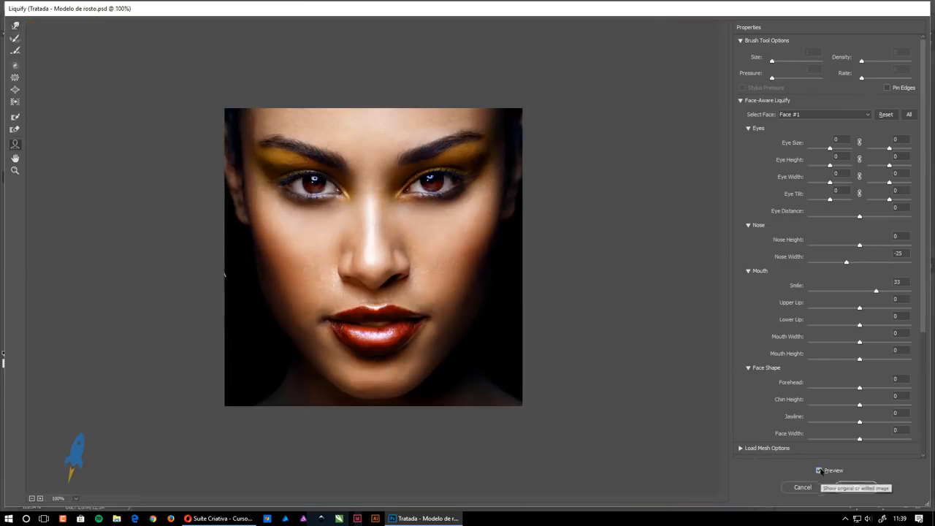
# - Close the smart object's contents and set Smile to 13 in the Modelagem layer's Liquify smart filter
pyautogui.press('s')
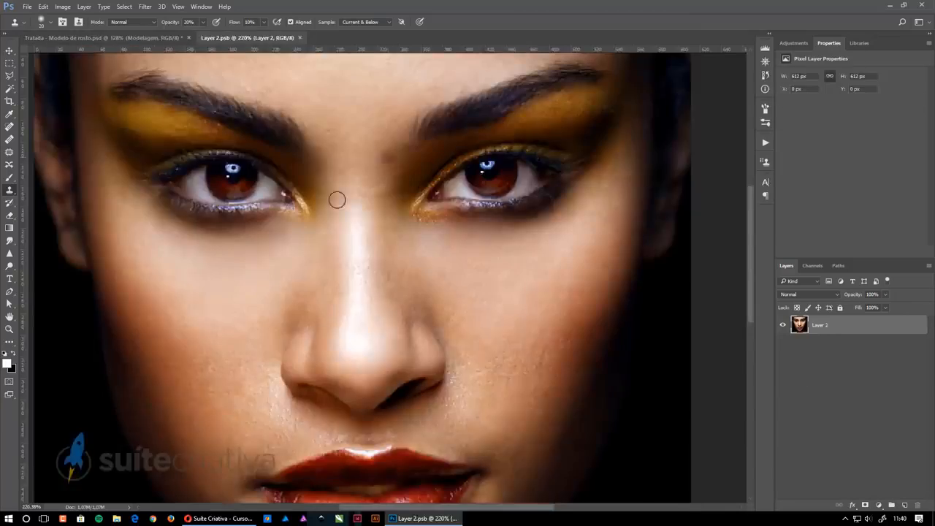
pyautogui.hotkey('ctrl', 'w')
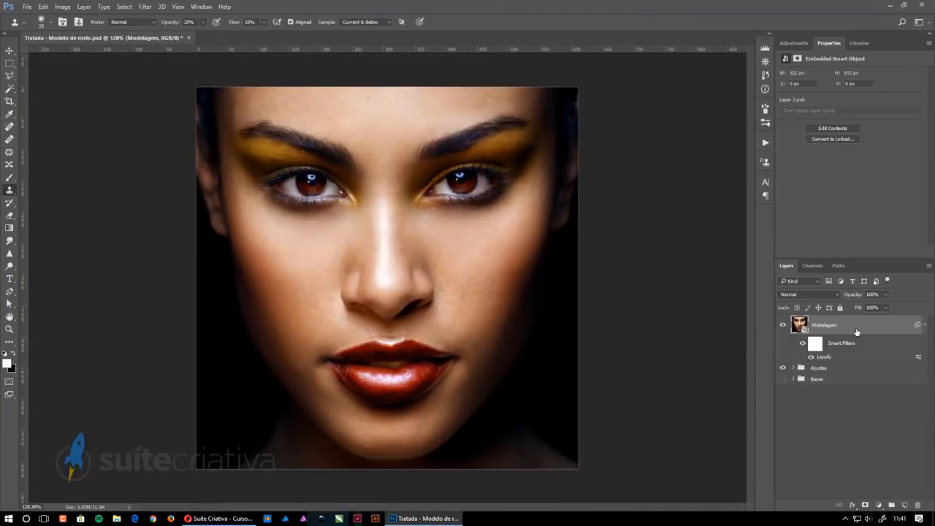
pyautogui.doubleClick(824, 357)
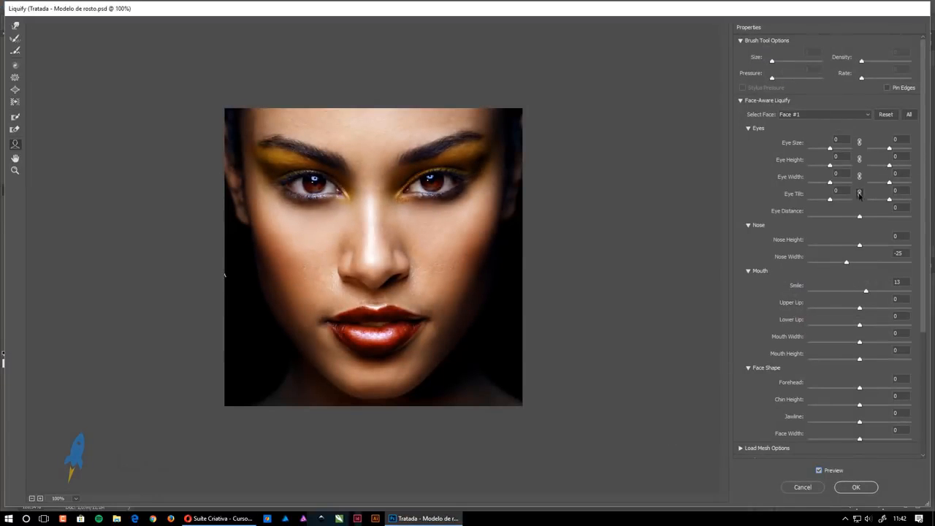
pyautogui.press('Return')
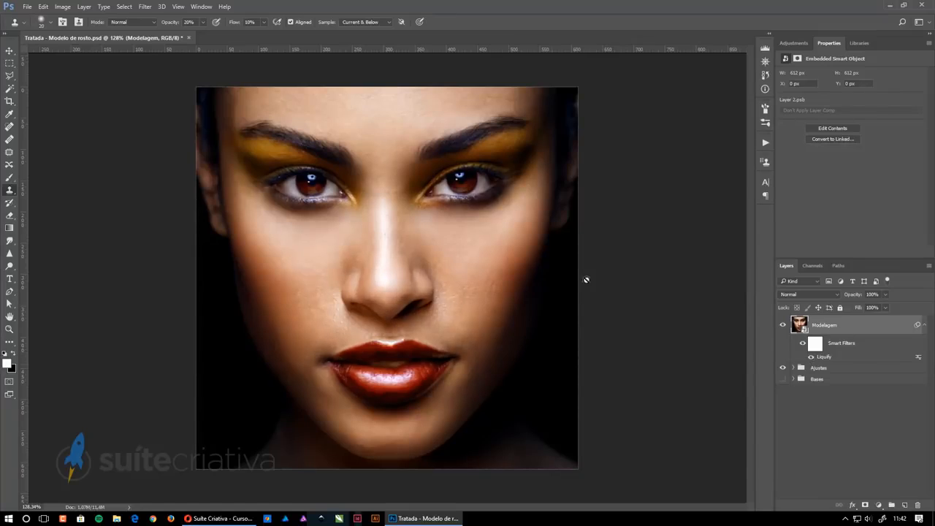
# - Apply the Smart Sharpen filter to the Modelagem smart object, adjusting its amount and radius
pyautogui.click(144, 7)
pyautogui.moveTo(220, 168)
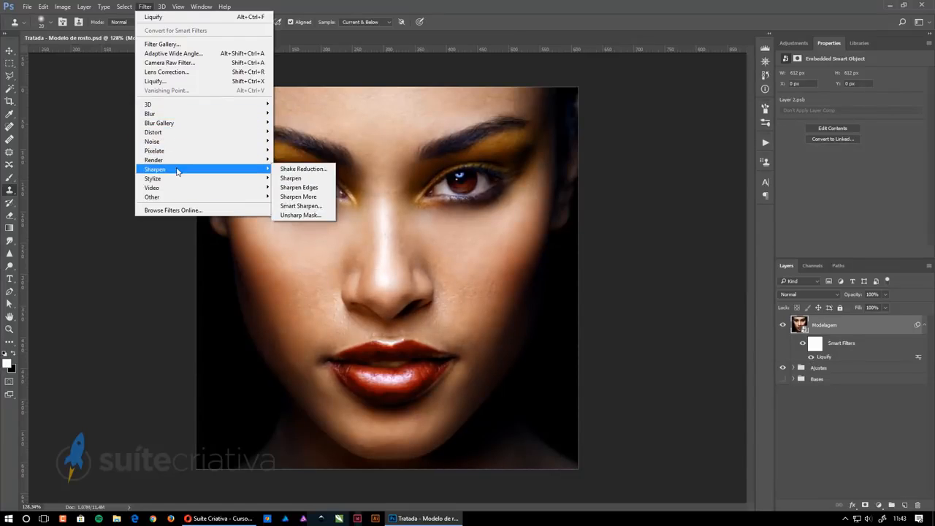
pyautogui.click(300, 206)
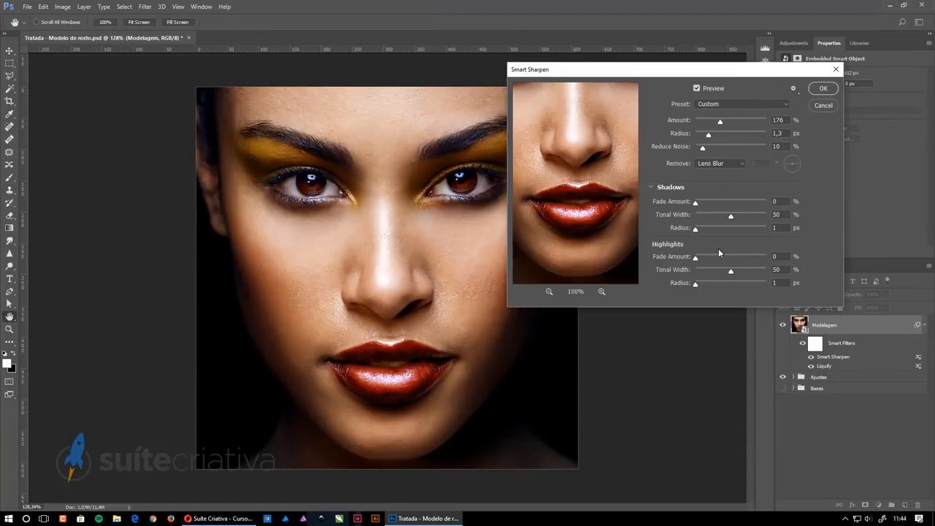
pyautogui.moveTo(709, 137); pyautogui.dragTo(723, 122)
pyautogui.press('Return')
pyautogui.press('v')
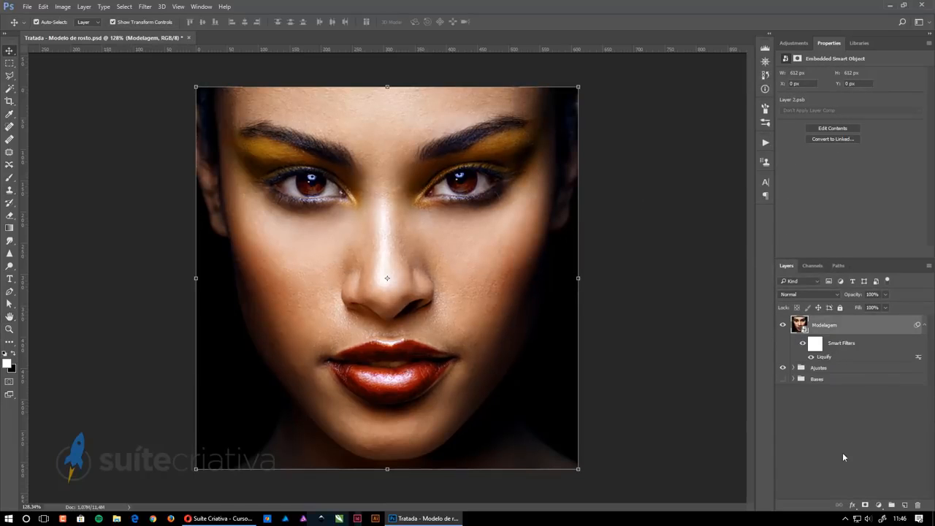
# - Duplicate the Modelagem layer and apply a stronger Smart Sharpen to the copy, adjusting the radius and amount
pyautogui.hotkey('ctrl', 'j')
pyautogui.click(144, 6)
pyautogui.click(285, 208)
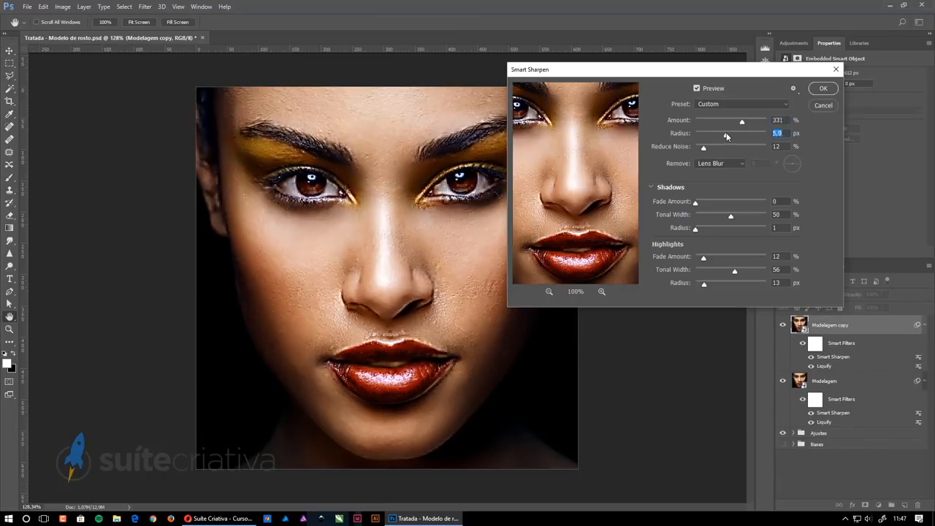
pyautogui.moveTo(727, 135); pyautogui.dragTo(712, 136)
pyautogui.moveTo(741, 121); pyautogui.dragTo(745, 122)
pyautogui.click(823, 87)
# - Try another blending mode on the Modelagem copy layer and set it back to Normal
pyautogui.click(830, 294)
pyautogui.click(792, 361)
pyautogui.click(830, 295)
pyautogui.click(785, 302)
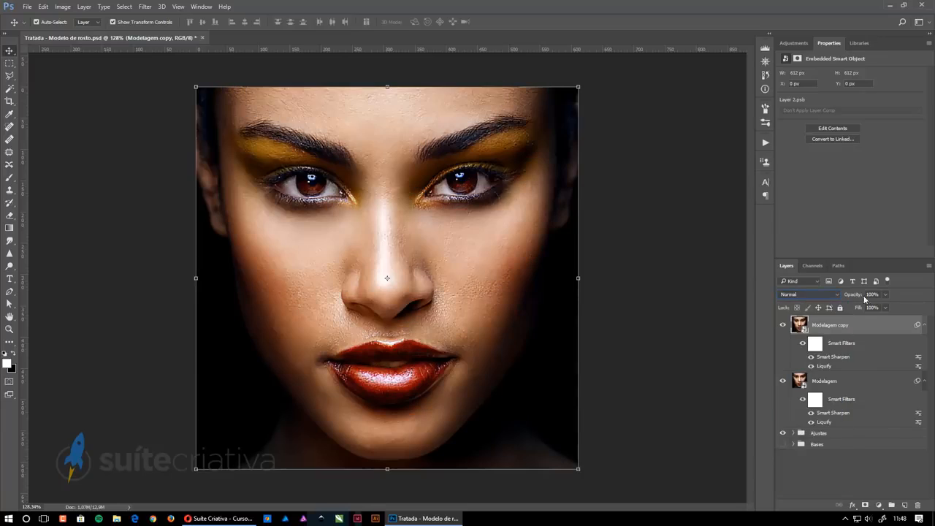
# - Invert the Modelagem copy layer's filter mask and paint the sharpening back over facial details around the nose and mouth
pyautogui.press('b')
pyautogui.hotkey('ctrl', 'i')
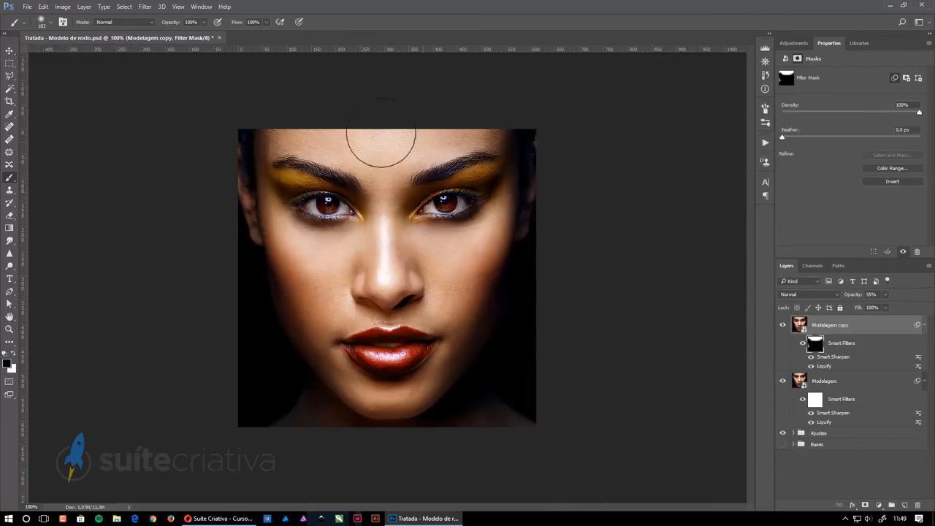
pyautogui.press('x')
pyautogui.scroll(2, 386, 262)
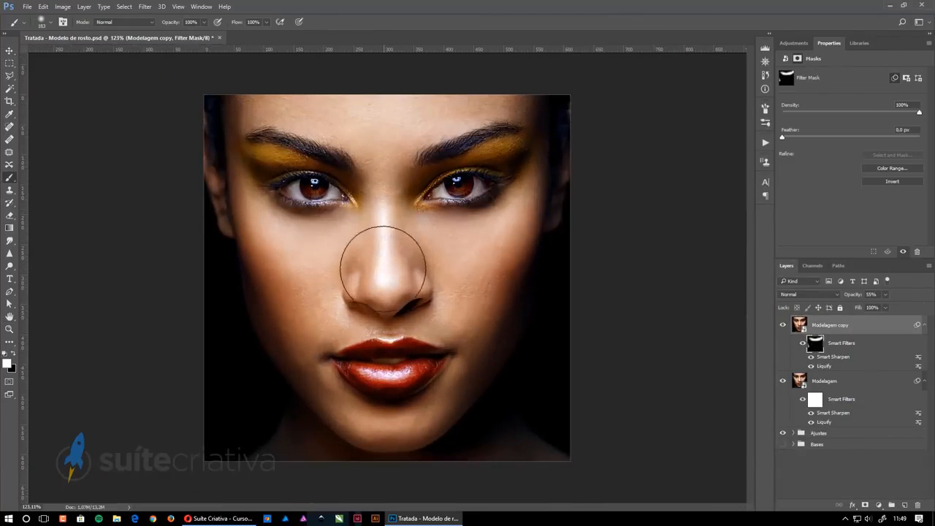
pyautogui.moveTo(386, 263)
pyautogui.mouseDown()
pyautogui.moveTo(444, 242)
pyautogui.moveTo(458, 344)
pyautogui.mouseUp()
pyautogui.press('x')
pyautogui.hotkey('ctrl', '-')
pyautogui.hotkey('ctrl', '-')
pyautogui.hotkey('ctrl', '1')
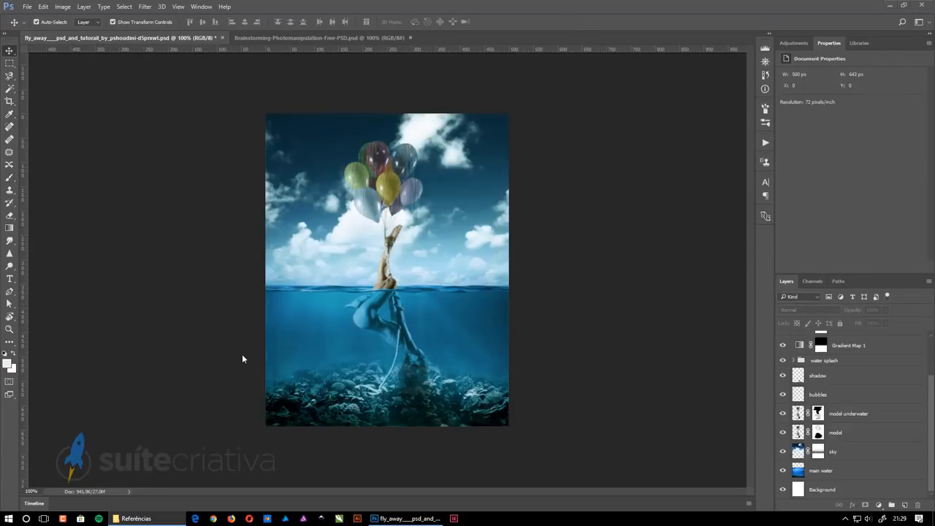
# - Review how the balloon and armchair composites are built by hiding their layers and revealing them upward from the Background
pyautogui.keyDown('alt'); pyautogui.click(782, 489); pyautogui.keyUp('alt')
pyautogui.click(782, 471)
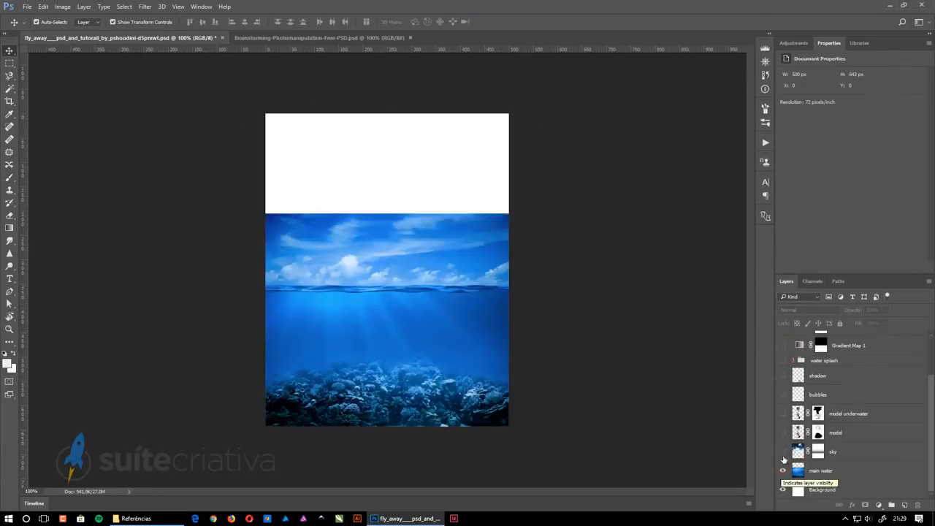
pyautogui.scroll(2, 782, 395)
pyautogui.moveTo(783, 452); pyautogui.dragTo(783, 341)
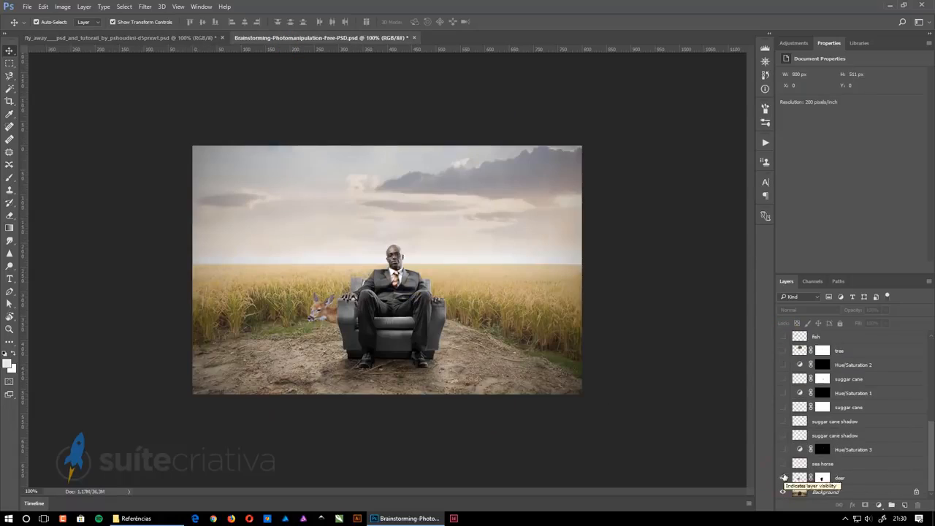
pyautogui.click(780, 424)
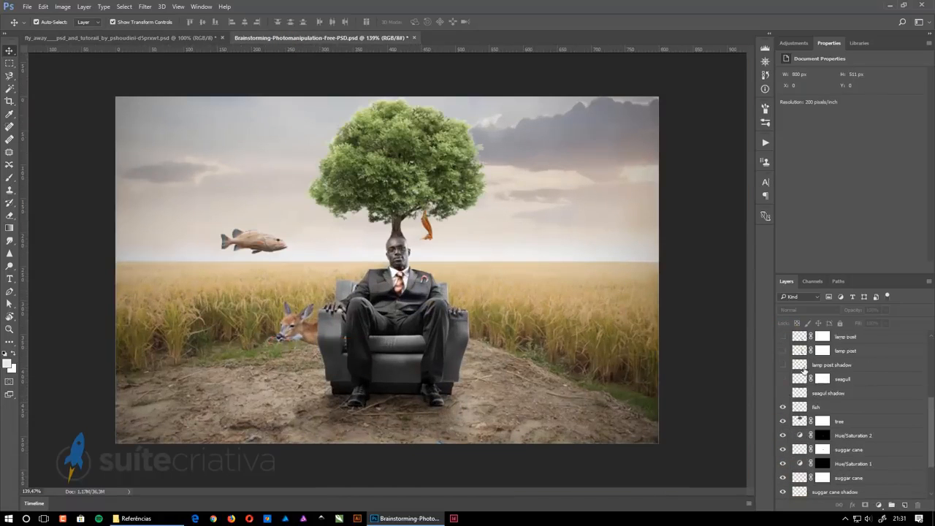
pyautogui.moveTo(782, 479); pyautogui.dragTo(782, 337)
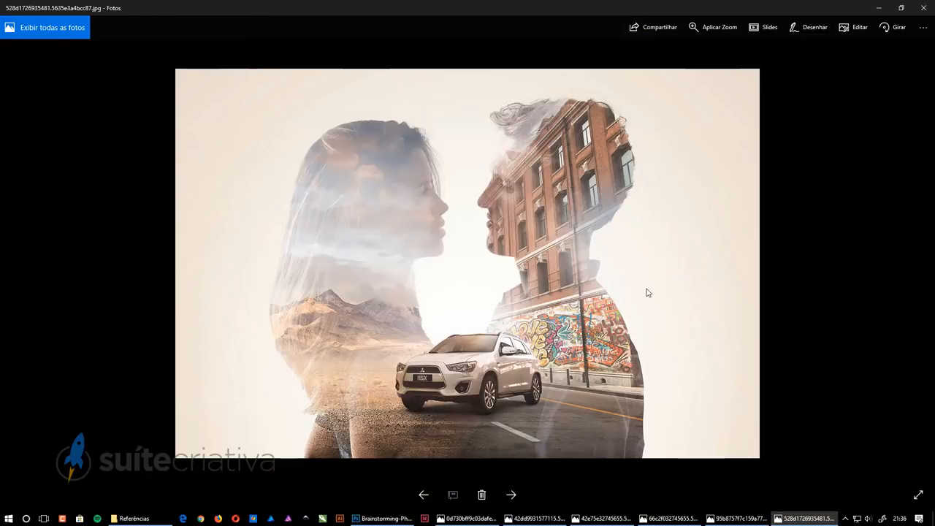
# - Browse the photomanipulation reference images in the Photos app, viewing the toy-style race cars picture closely
pyautogui.click(423, 496)
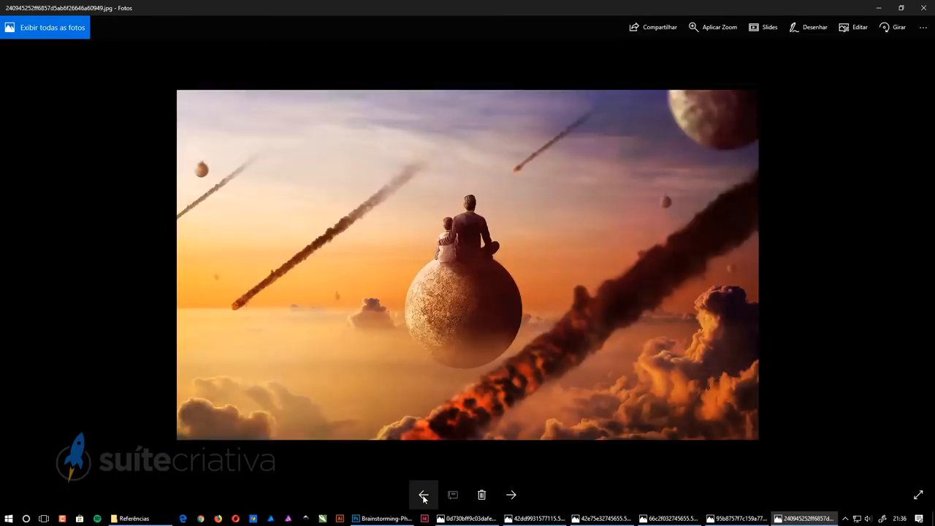
pyautogui.click(423, 496)
pyautogui.scroll(-1, 638, 231)
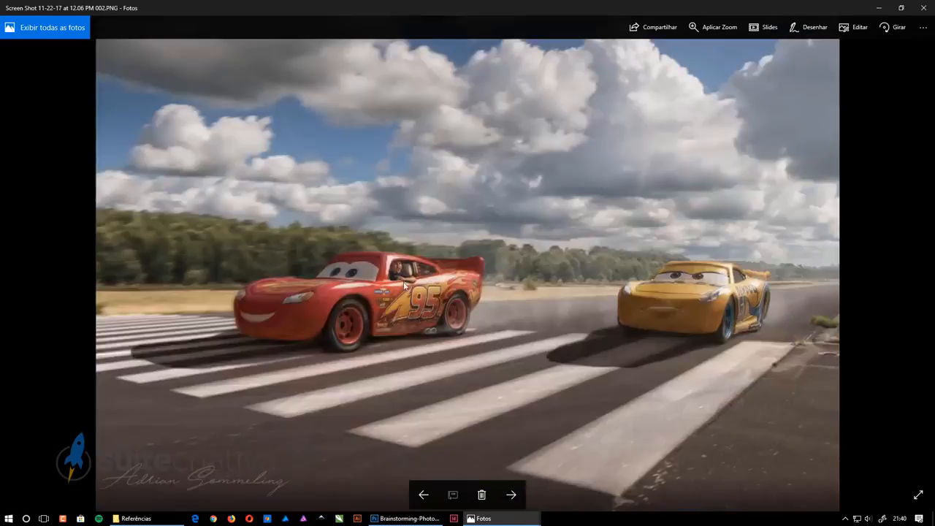
pyautogui.click(511, 495)
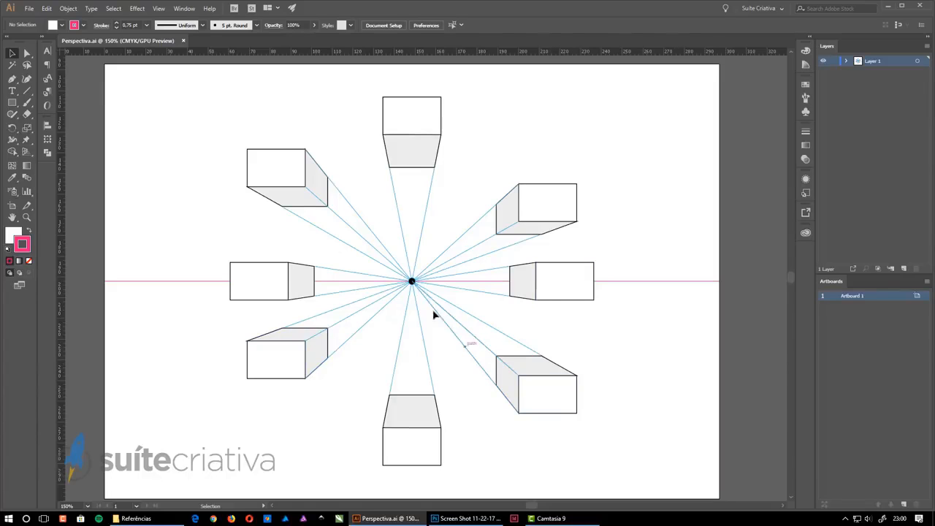
# - Switch to Photoshop and draw a horizon line and perspective lines from its vanishing point on the flying boy image with the Pen tool
pyautogui.hotkey('alt', 'Tab')
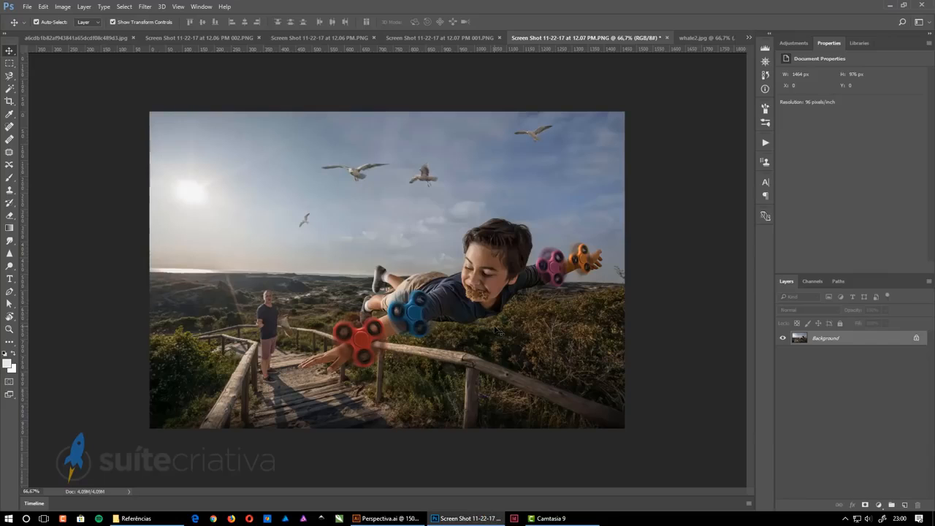
pyautogui.press('p')
pyautogui.click(123, 267)
pyautogui.click(673, 285)
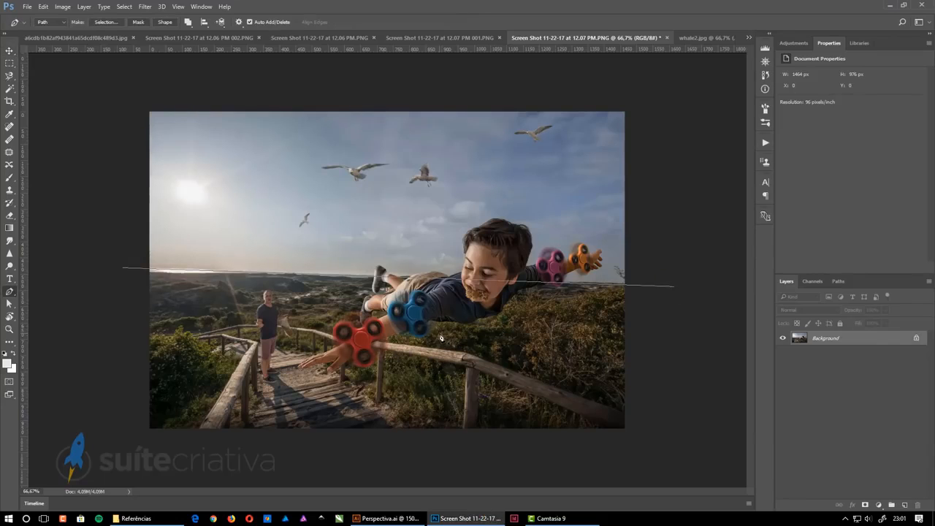
pyautogui.click(182, 272)
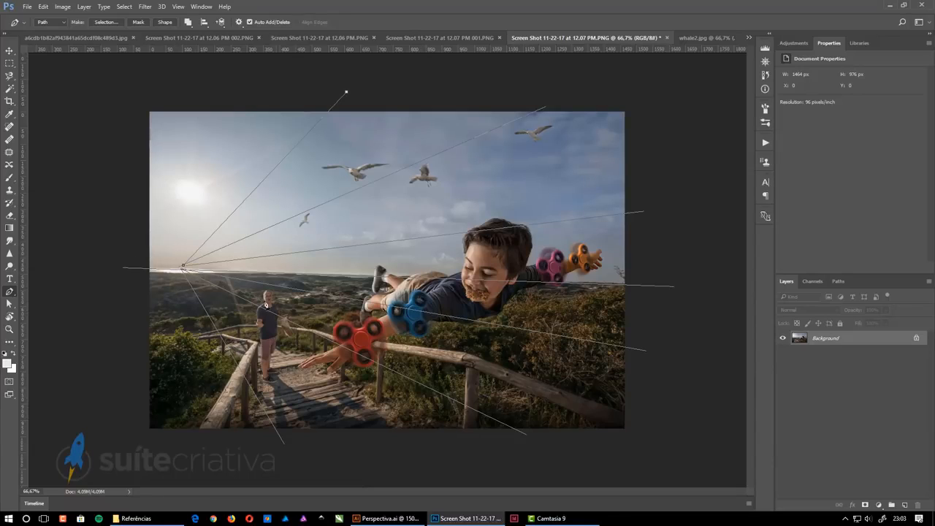
# - Compare with the Perspectiva.ai diagram in Illustrator, return to Photoshop, and replace the perspective lines with Pen lines radiating from the sun
pyautogui.hotkey('alt', 'Tab')
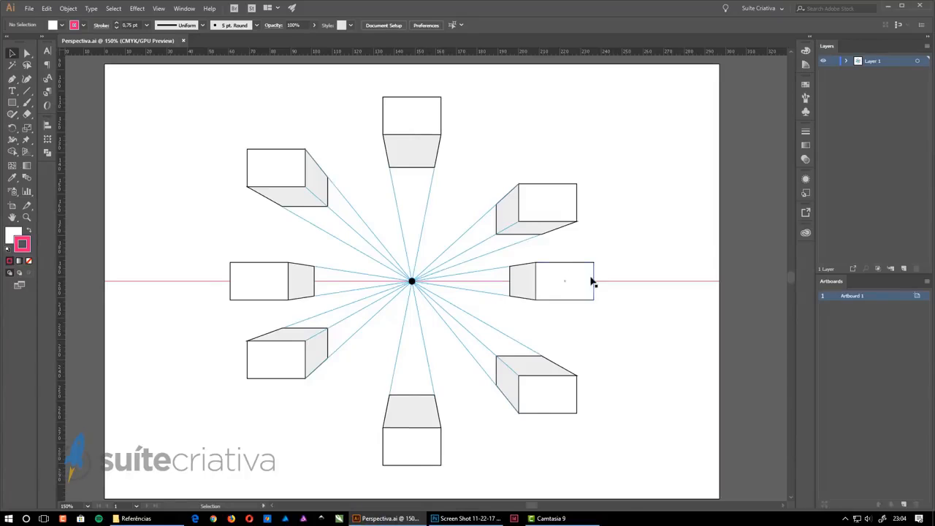
pyautogui.hotkey('alt', 'Tab')
pyautogui.hotkey('alt', 'Tab')
pyautogui.hotkey('alt', 'Tab')
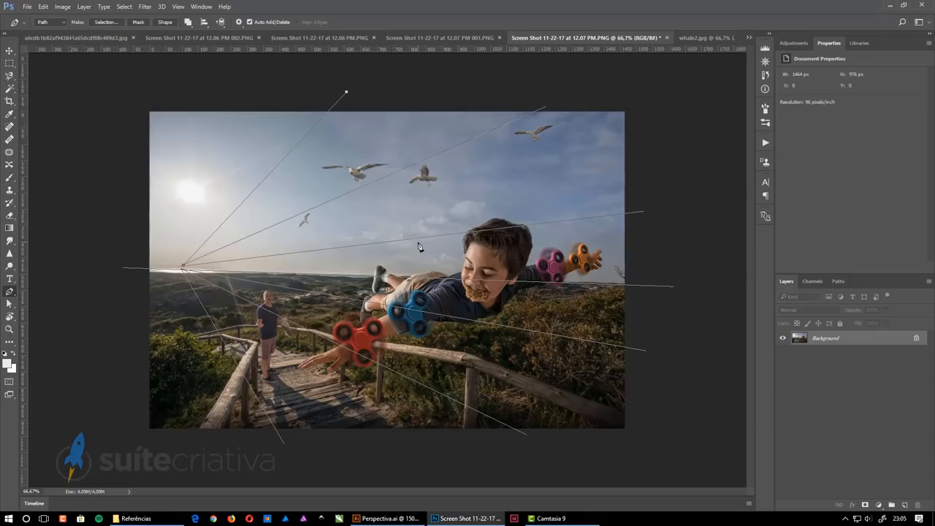
pyautogui.press('Escape')
pyautogui.click(188, 191)
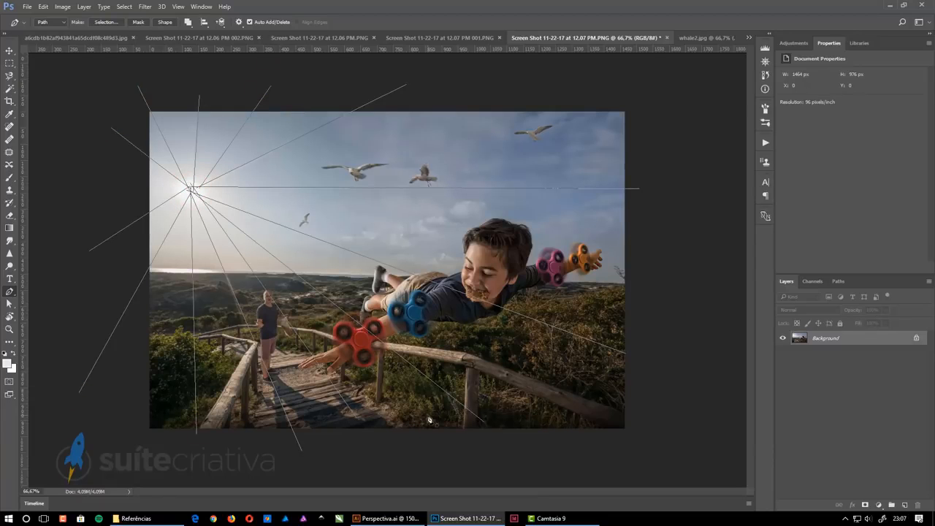
# - On the city image, extend the horizon line beyond the photo's left edge and draw perspective lines from a vanishing point there
pyautogui.hotkey('ctrl', 'shift', 'Tab')
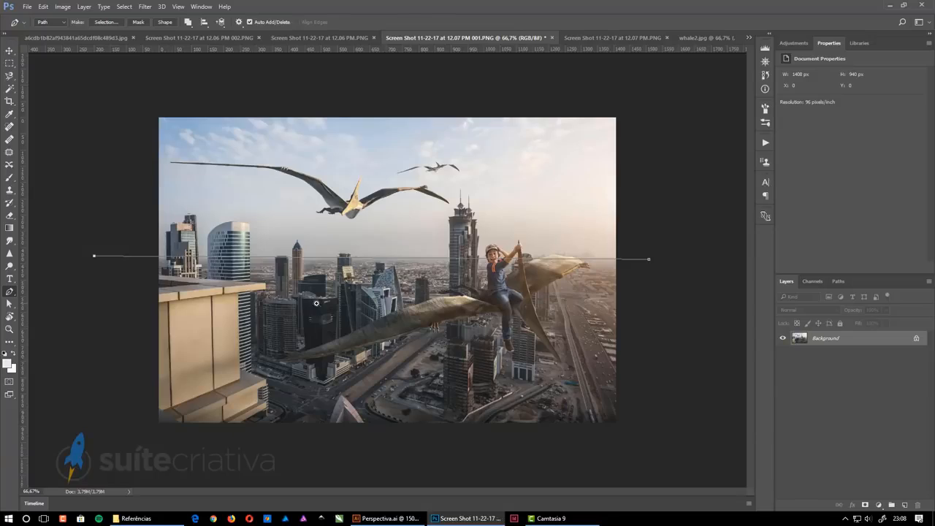
pyautogui.hotkey('ctrl', '-')
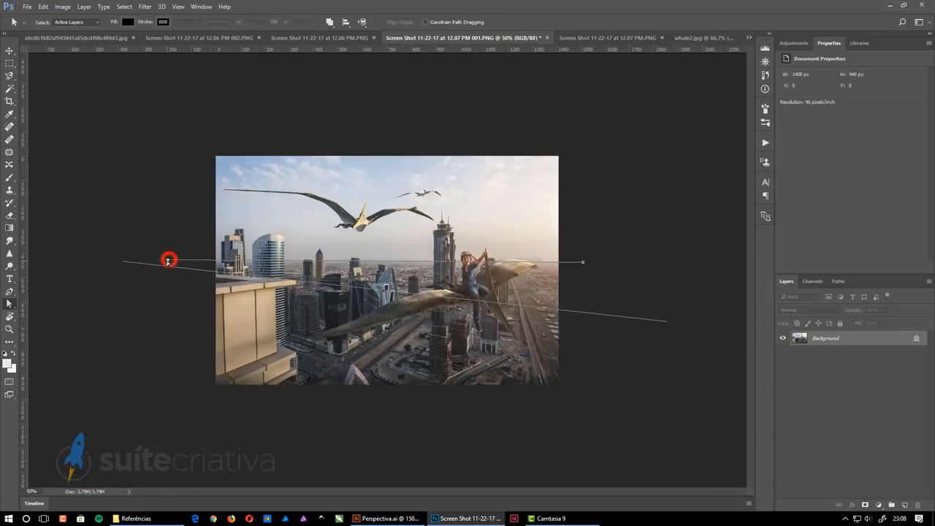
pyautogui.moveTo(167, 259); pyautogui.dragTo(72, 260)
pyautogui.click(121, 260)
pyautogui.click(121, 260)
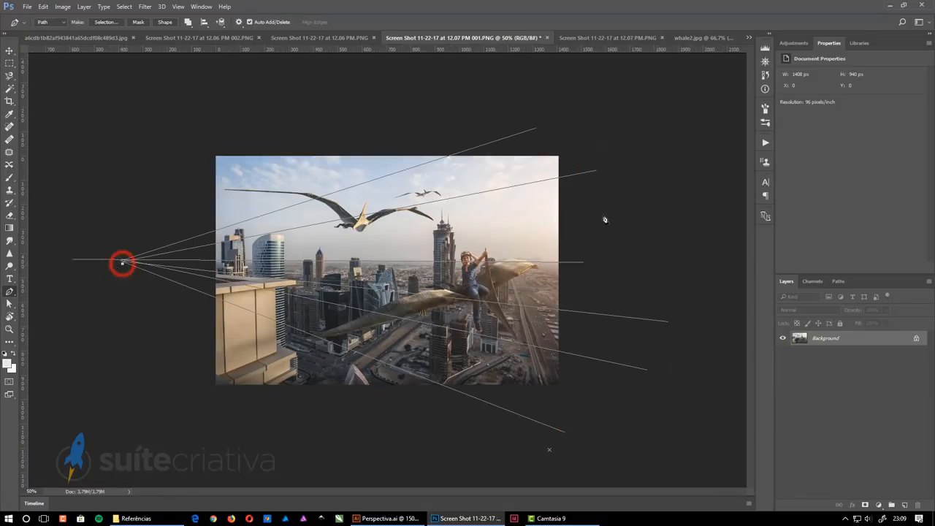
# - Draw perspective lines converging on a second vanishing point on the city image's horizon, beside the riding boy
pyautogui.click(217, 424)
pyautogui.click(143, 121)
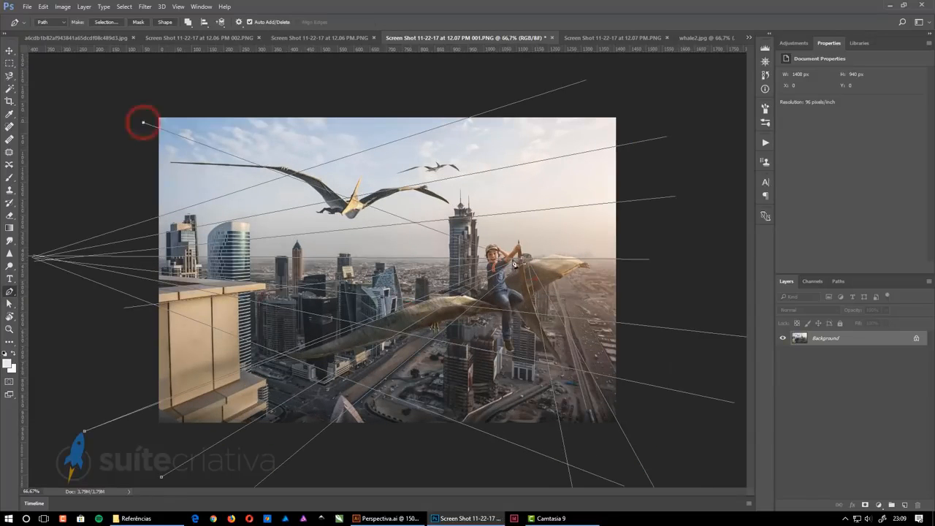
pyautogui.click(526, 260)
pyautogui.click(473, 91)
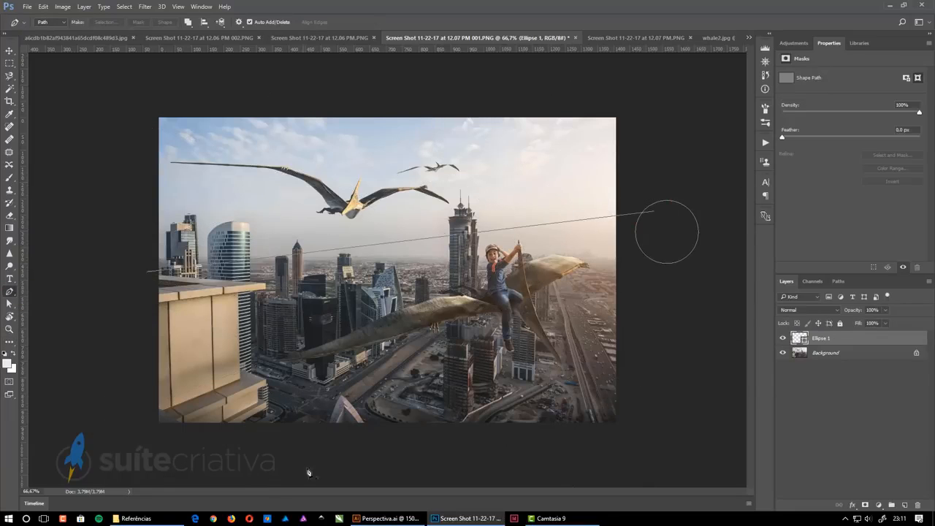
# - Draw light-direction lines across the city image from the ellipse marking the light source beyond its right edge
pyautogui.click(104, 204)
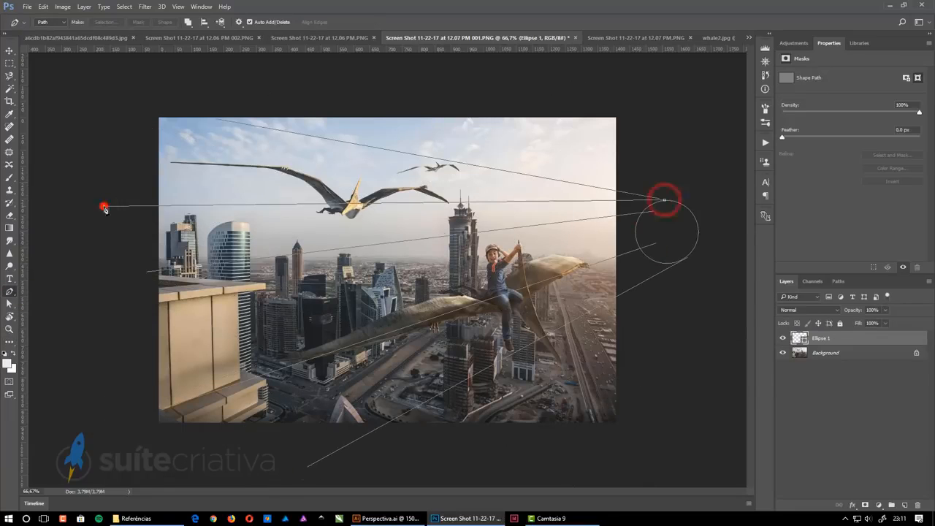
pyautogui.click(216, 443)
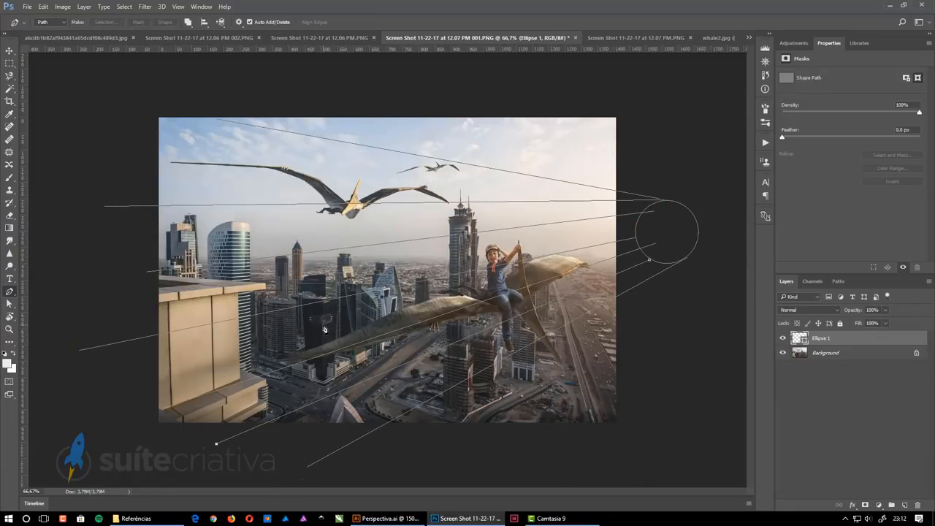
# - Draw a horizon line and perspective lines meeting at the end of the road on the vintage convertible image
pyautogui.click(136, 275)
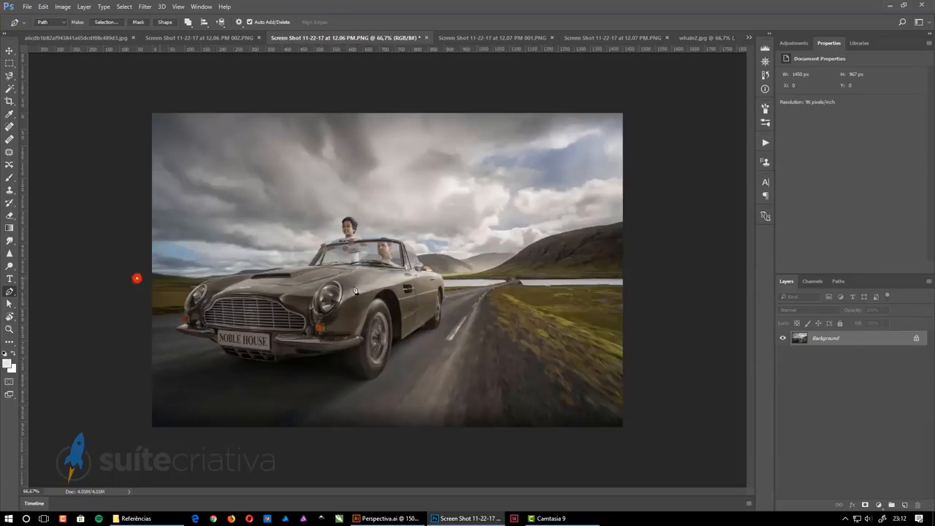
pyautogui.click(93, 329)
pyautogui.click(509, 273)
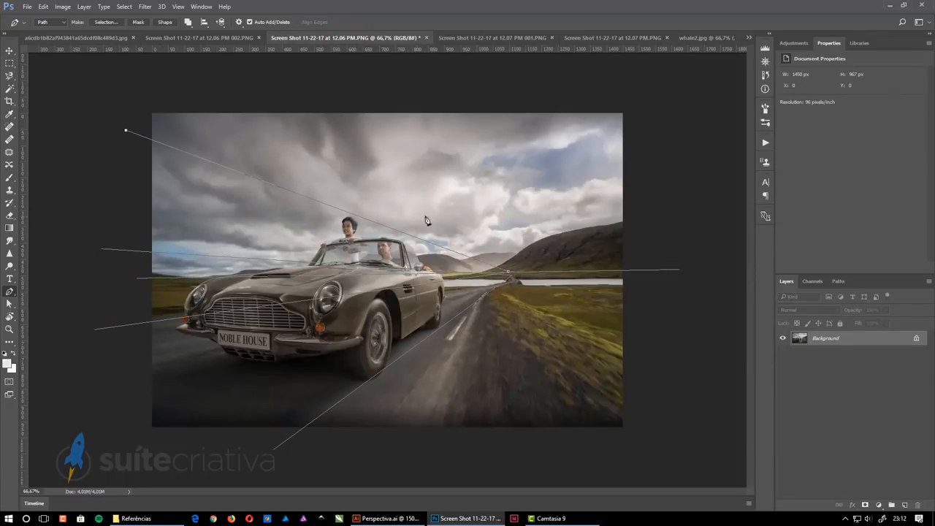
# - Draw a horizon line and perspective lines on the race cars image, and add a guide line to x-05.jpg
pyautogui.click(678, 273)
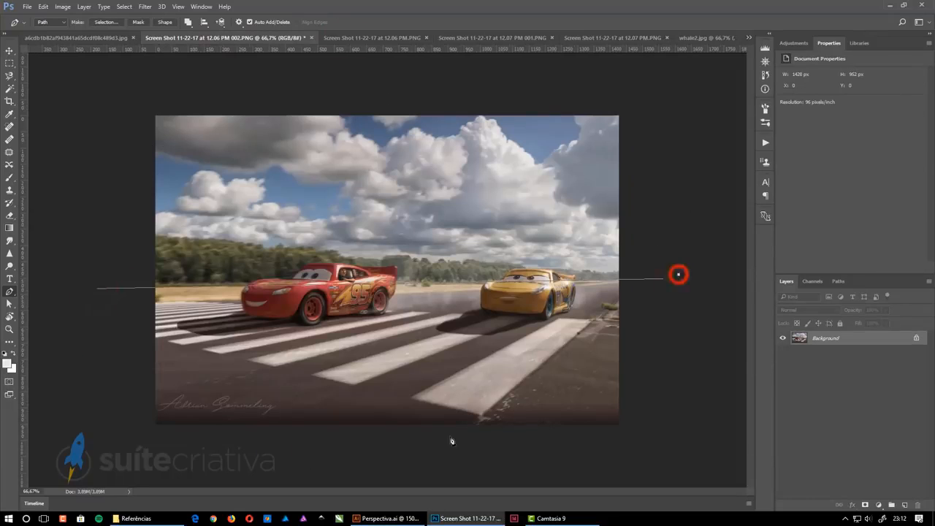
pyautogui.click(647, 278)
pyautogui.click(122, 409)
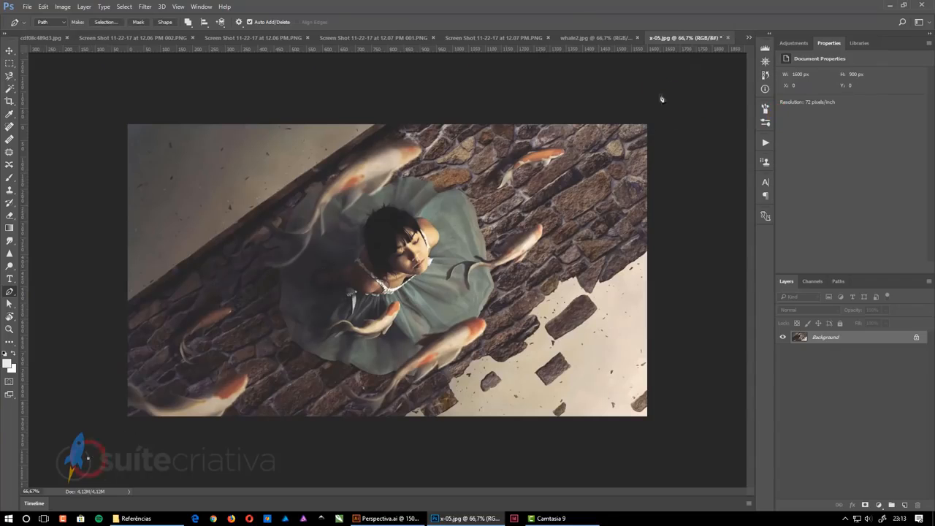
pyautogui.click(276, 101)
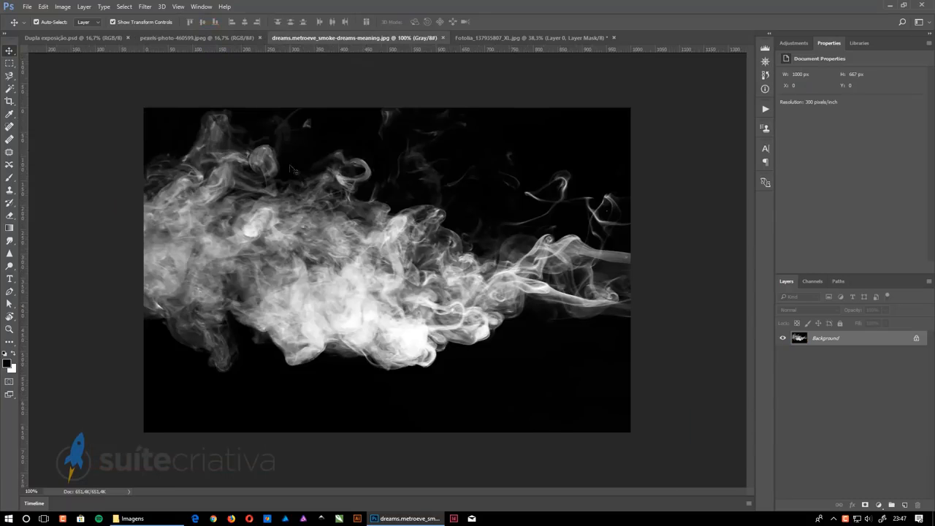
# - Copy the smoke image into the burger document pexels-photo-460599.jpeg and convert the new layer to a smart object
pyautogui.moveTo(396, 171); pyautogui.dragTo(241, 73)
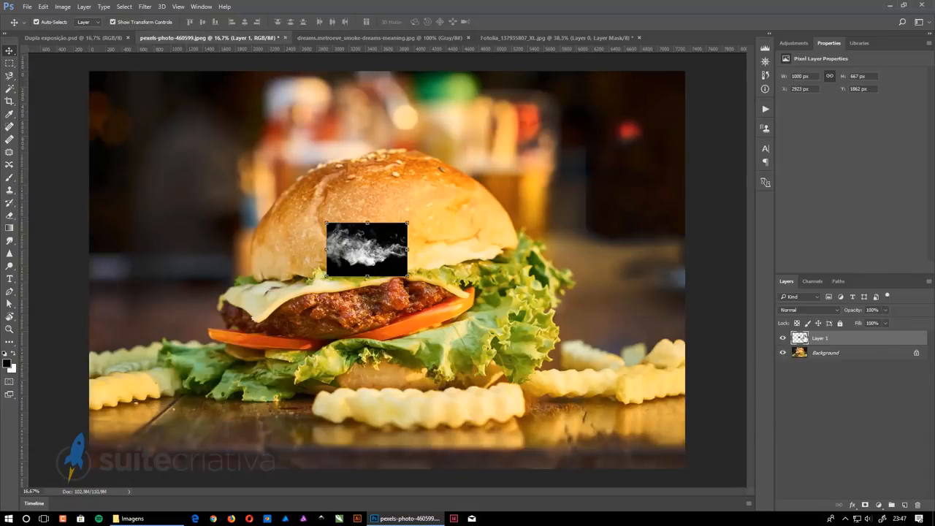
pyautogui.rightClick(830, 338)
pyautogui.click(830, 326)
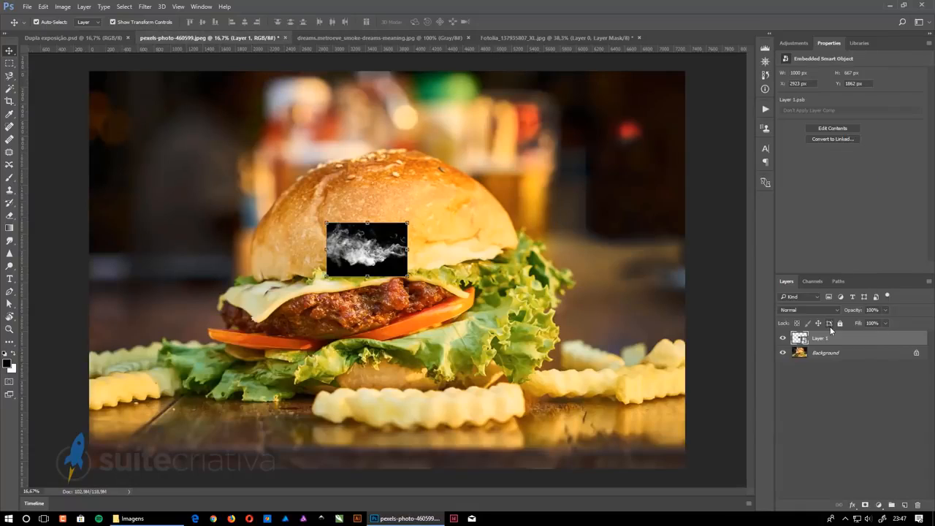
# - Enlarge the smoke layer to about 3422 × 2282 px and position it over the burger
pyautogui.moveTo(407, 223); pyautogui.dragTo(460, 187)
pyautogui.press('Escape')
pyautogui.hotkey('ctrl', 't')
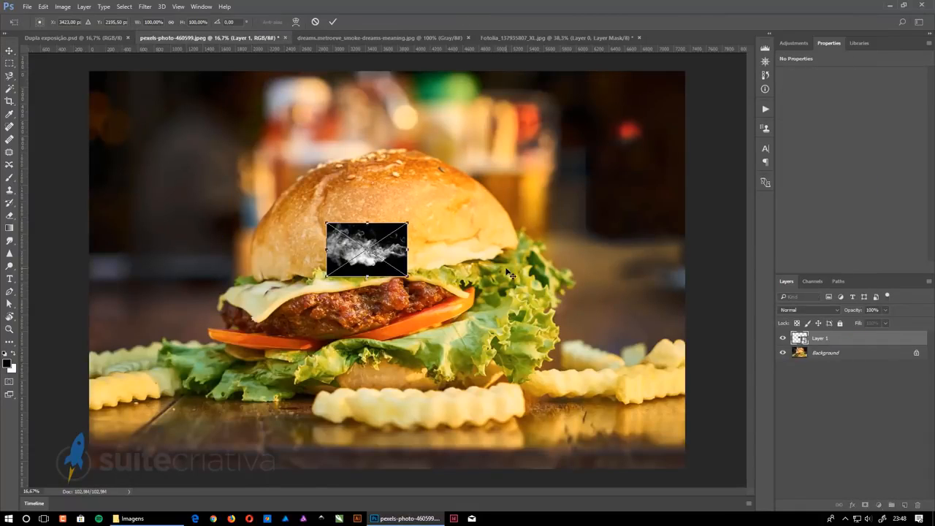
pyautogui.moveTo(390, 236); pyautogui.dragTo(401, 238)
pyautogui.moveTo(419, 225); pyautogui.dragTo(513, 162)
pyautogui.moveTo(455, 296); pyautogui.dragTo(433, 306)
pyautogui.press('Return')
# - Try the Multiply and Lighten blend modes on the smoke layer, and set it to Screen at 40% opacity
pyautogui.click(809, 309)
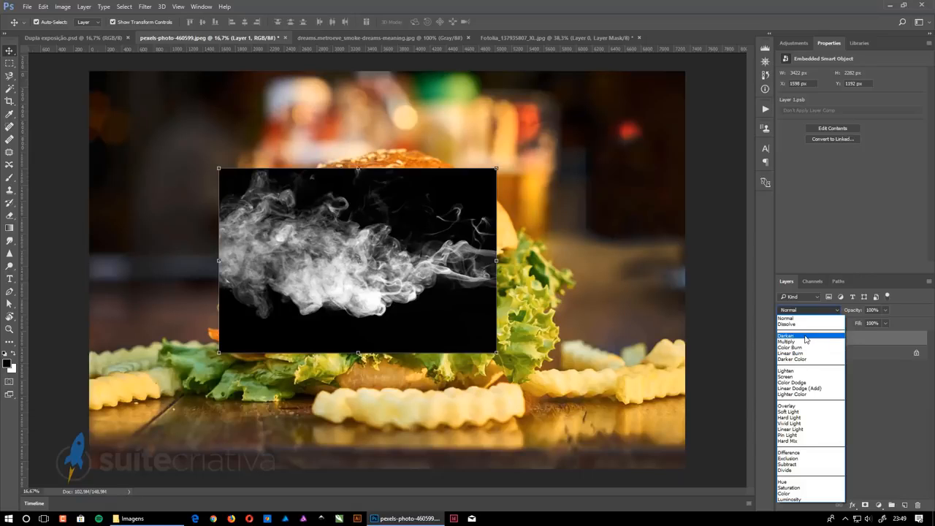
pyautogui.click(787, 341)
pyautogui.moveTo(416, 215); pyautogui.dragTo(445, 206)
pyautogui.click(809, 310)
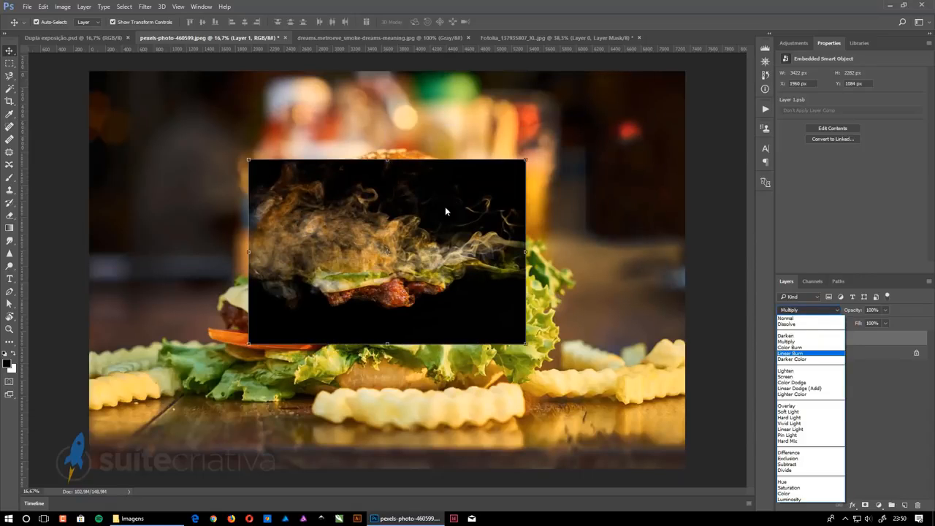
pyautogui.click(790, 372)
pyautogui.moveTo(442, 278); pyautogui.dragTo(423, 290)
pyautogui.click(809, 310)
pyautogui.click(806, 380)
pyautogui.moveTo(497, 391); pyautogui.dragTo(520, 376)
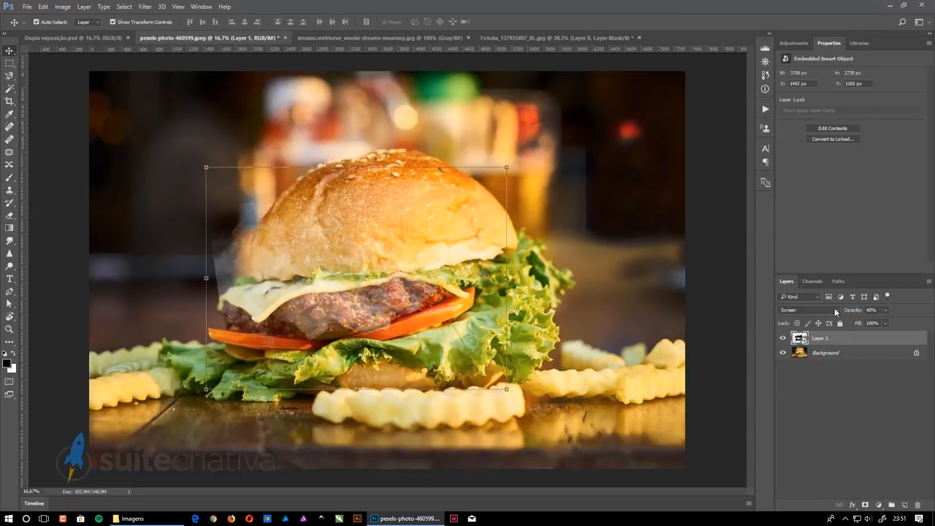
# - Mask the smoke with a 700 px brush at 0% hardness and rescale the upright smoke layer over the bun
pyautogui.press('b')
pyautogui.rightClick(440, 239)
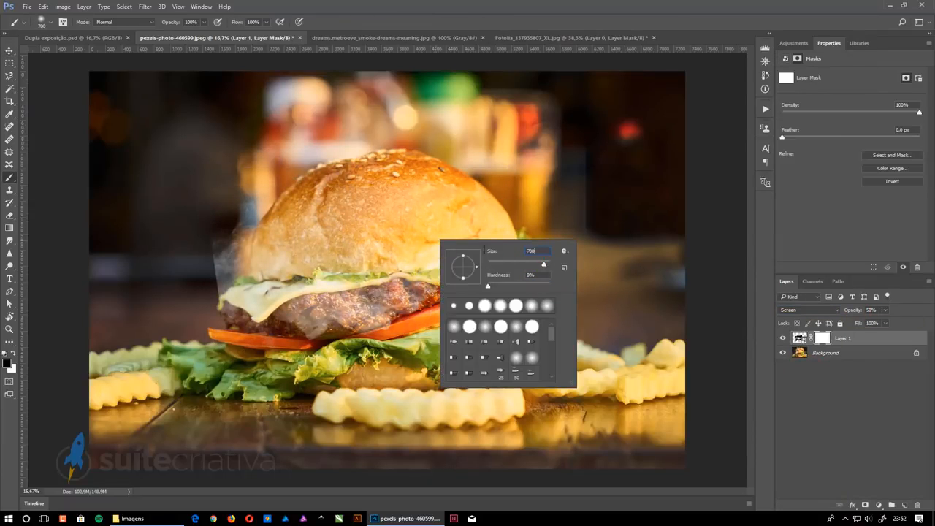
pyautogui.press('Return')
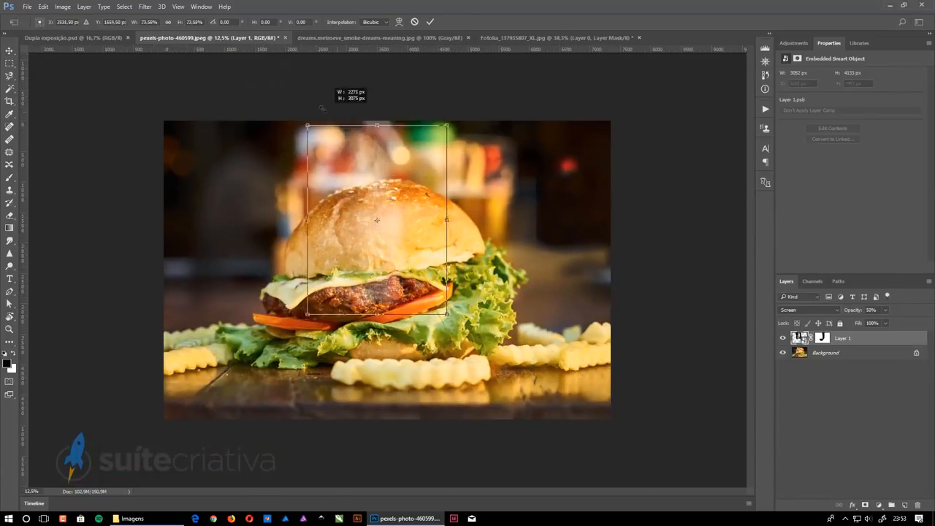
pyautogui.moveTo(322, 108); pyautogui.dragTo(478, 73)
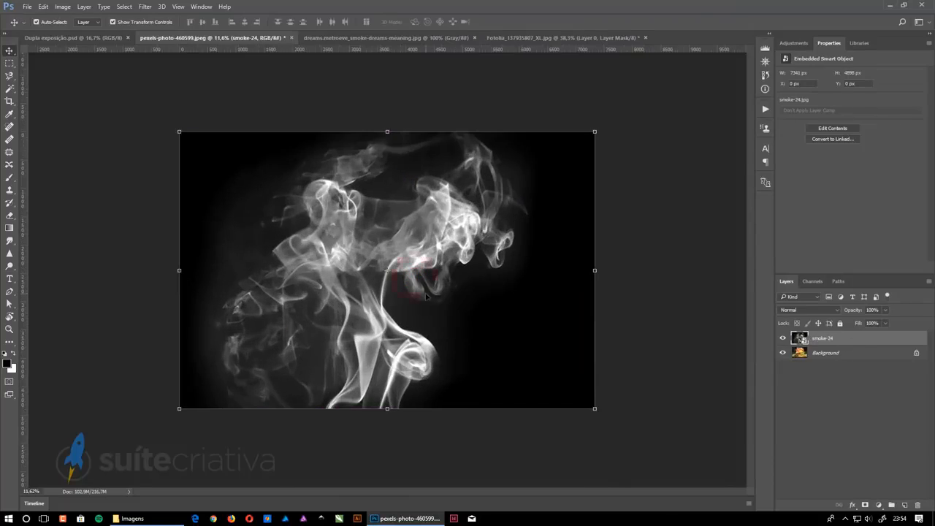
# - Set the smoke-24 layer's blend mode to Screen and apply a Levels adjustment to it
pyautogui.click(831, 311)
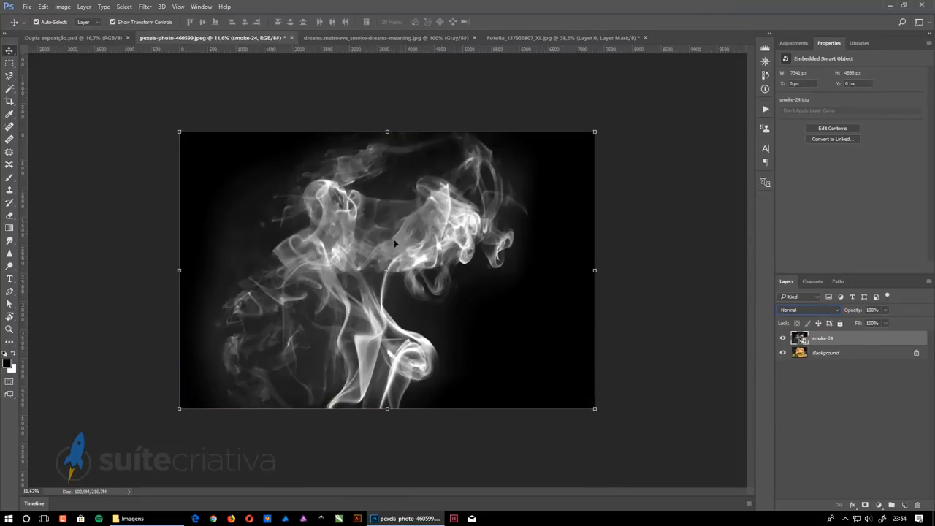
pyautogui.hotkey('ctrl', 'l')
pyautogui.click(541, 131)
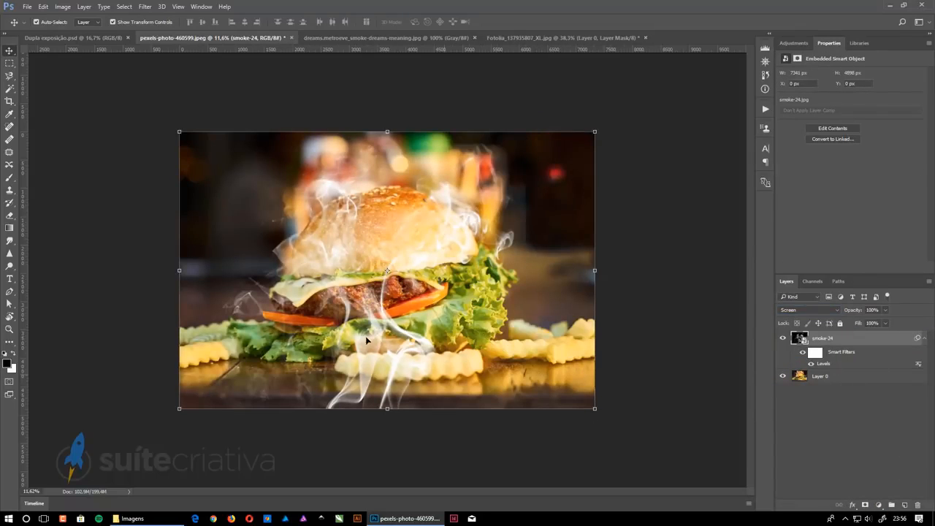
# - Scale smoke-24 down over the burger at 50% opacity and mask it using a 700 px brush
pyautogui.hotkey('ctrl', 't')
pyautogui.press('Return')
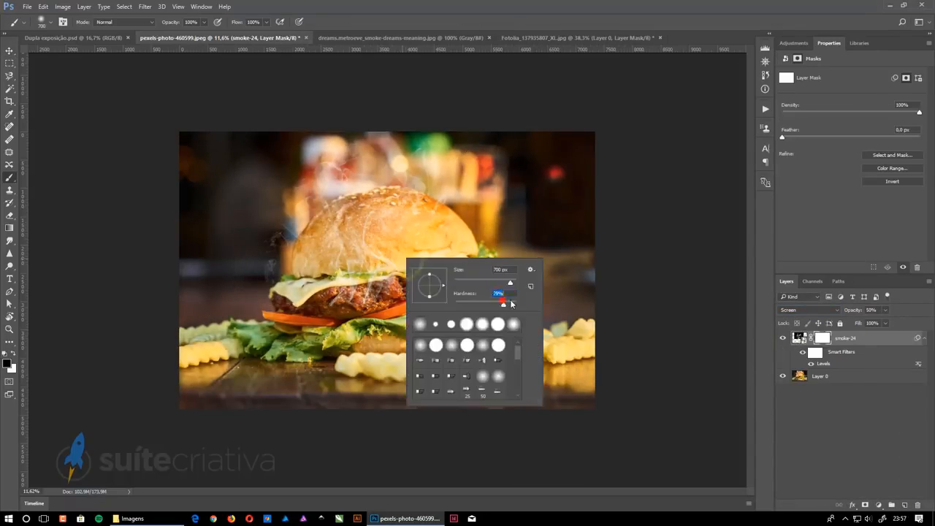
pyautogui.click(783, 337)
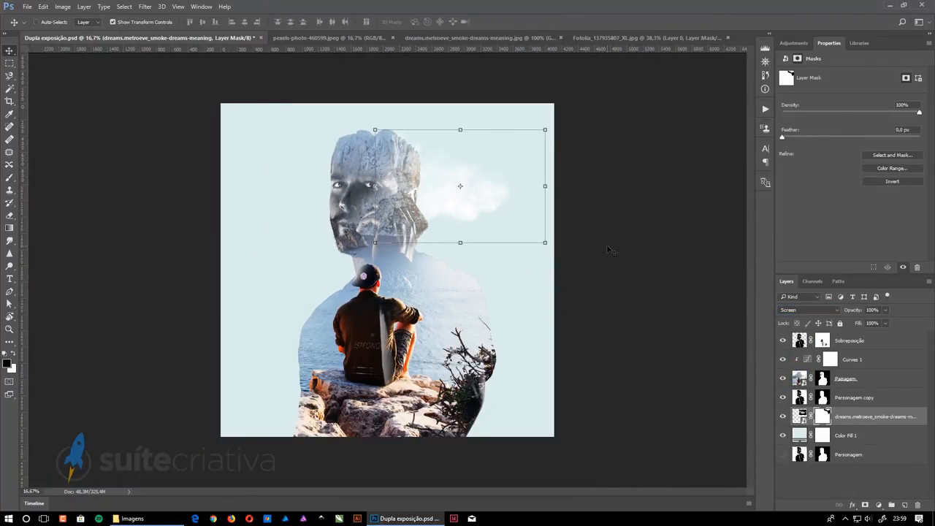
# - Position the balão wine glass image beside the burger, trying the Darken blend mode before setting it to Multiply
pyautogui.moveTo(358, 202); pyautogui.dragTo(458, 201)
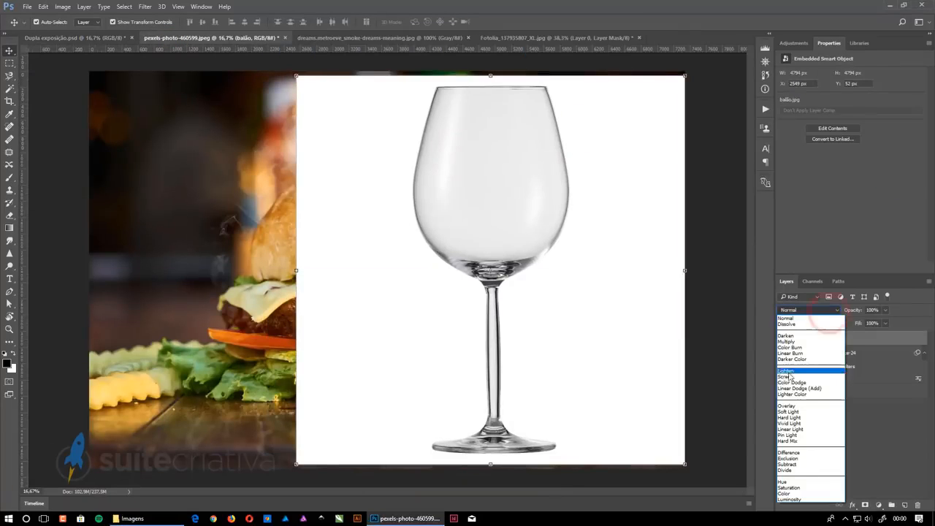
pyautogui.press('Escape')
pyautogui.click(809, 309)
pyautogui.click(792, 333)
pyautogui.moveTo(667, 248); pyautogui.dragTo(648, 263)
pyautogui.moveTo(570, 263); pyautogui.dragTo(668, 253)
pyautogui.click(833, 311)
pyautogui.click(792, 341)
pyautogui.moveTo(631, 198); pyautogui.dragTo(622, 198)
pyautogui.hotkey('ctrl', '-')
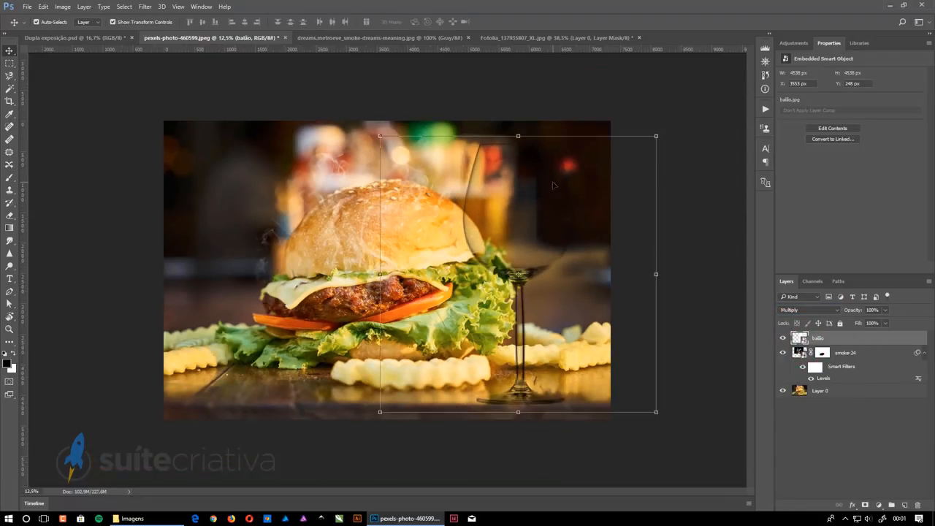
# - Delete the balão wine glass layer and select the smoke-24 layer
pyautogui.click(808, 309)
pyautogui.press('Delete')
pyautogui.click(678, 205)
pyautogui.moveTo(404, 223); pyautogui.dragTo(404, 225)
pyautogui.hotkey('ctrl', 's')
pyautogui.click(621, 479)
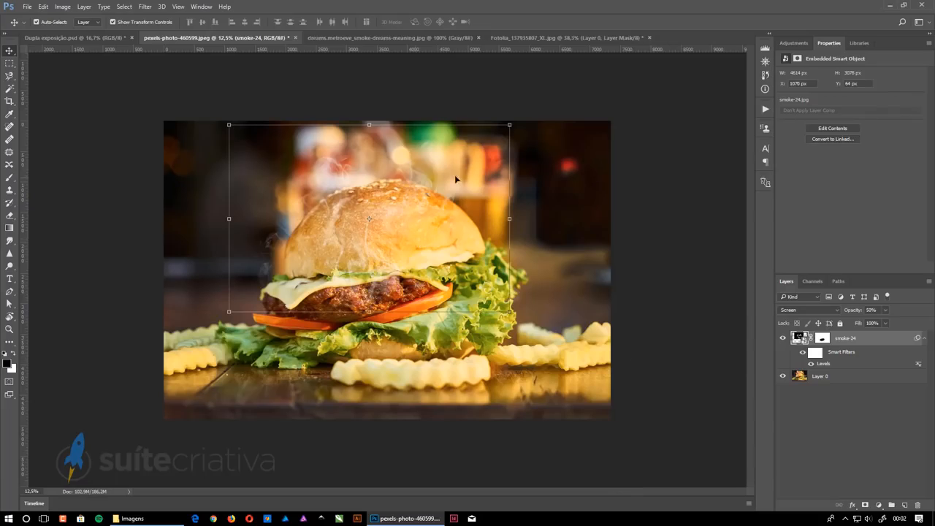
pyautogui.moveTo(454, 177); pyautogui.dragTo(454, 182)
# - Load the pen path traced around the swan as a selection
pyautogui.moveTo(809, 344); pyautogui.dragTo(125, 367)
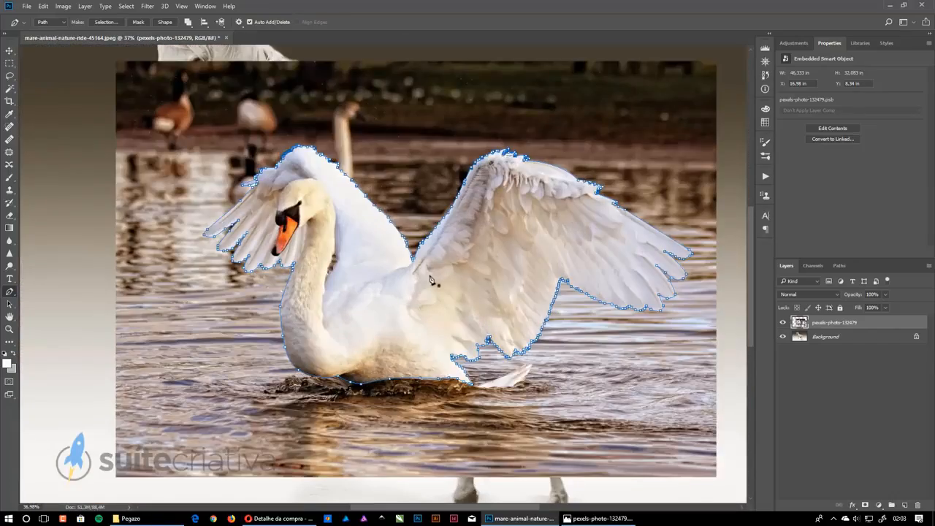
pyautogui.hotkey('ctrl', 'Return')
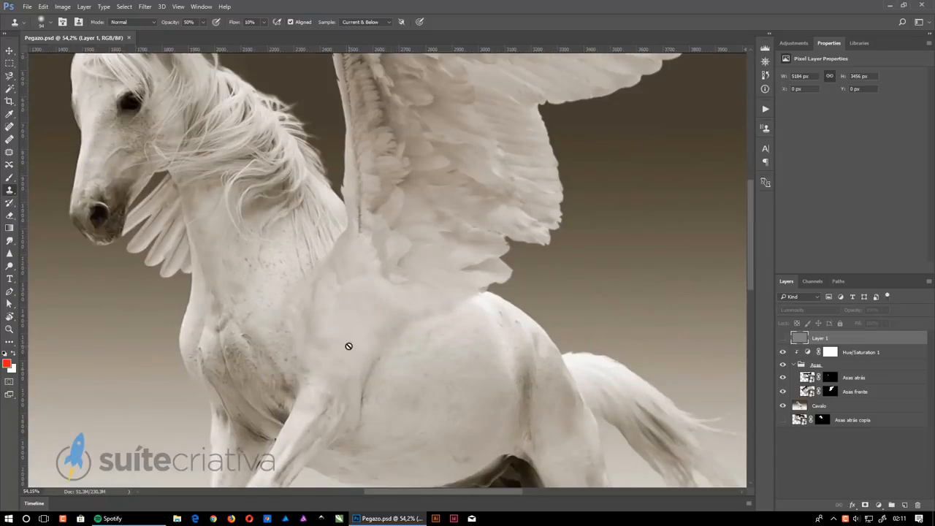
# - Group the Hue/Saturation 1 adjustment with the Asas group and add an empty layer named Asas ajuste above them
pyautogui.click(858, 352)
pyautogui.click(793, 365)
pyautogui.click(791, 352)
pyautogui.keyDown('shift'); pyautogui.click(847, 363); pyautogui.keyUp('shift')
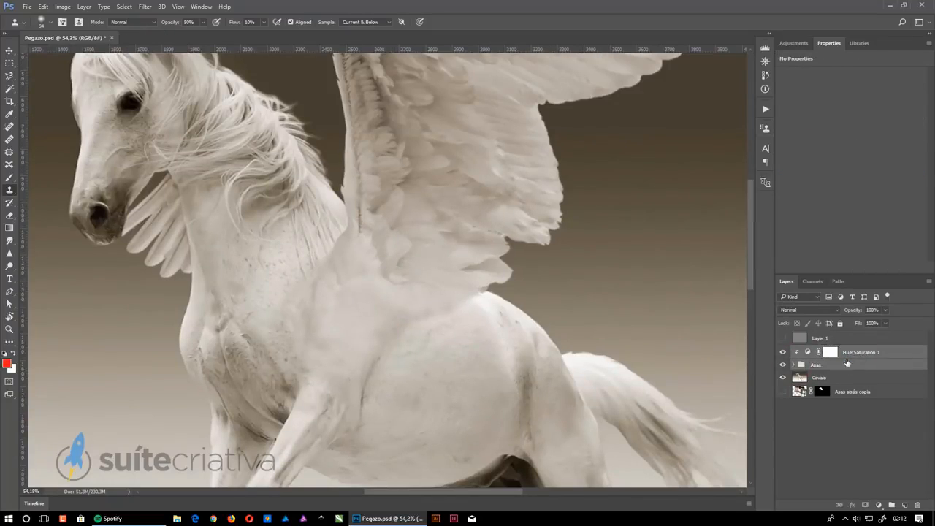
pyautogui.hotkey('ctrl', 'g')
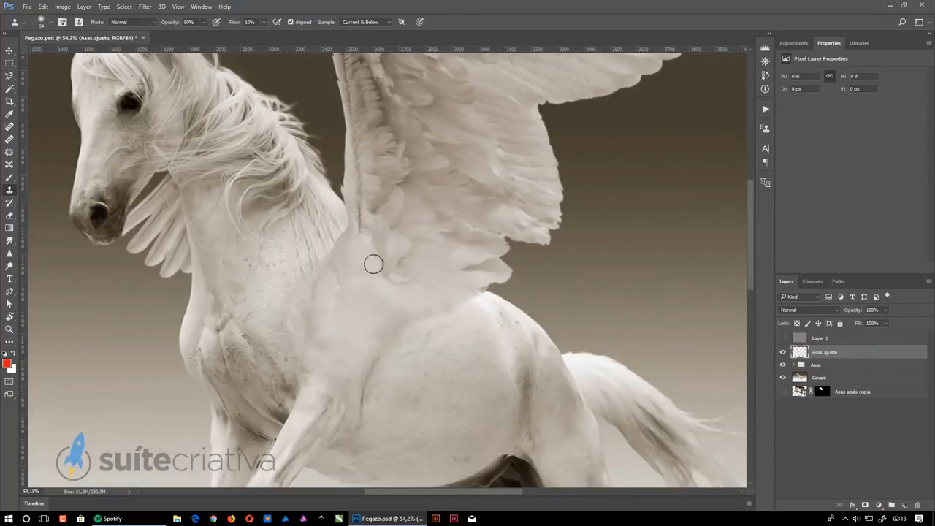
# - Set the Clone Stamp brush to 120 px and its sampling to Current & Below
pyautogui.rightClick(413, 366)
pyautogui.press('Return')
pyautogui.click(365, 22)
pyautogui.click(382, 35)
pyautogui.click(365, 21)
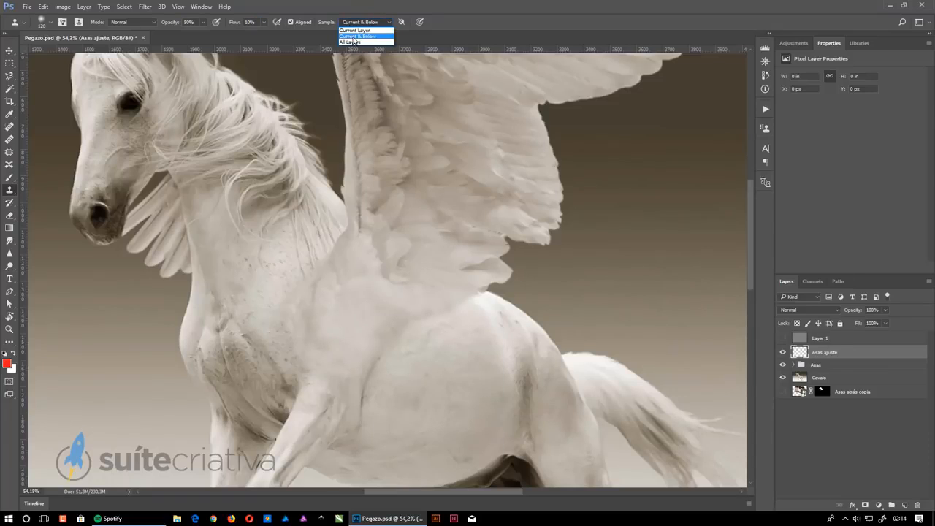
pyautogui.click(357, 35)
# - Clone the horse's coat texture over the seam between wing base and shoulder on Asas ajuste, and compare the result
pyautogui.scroll(3, 330, 387)
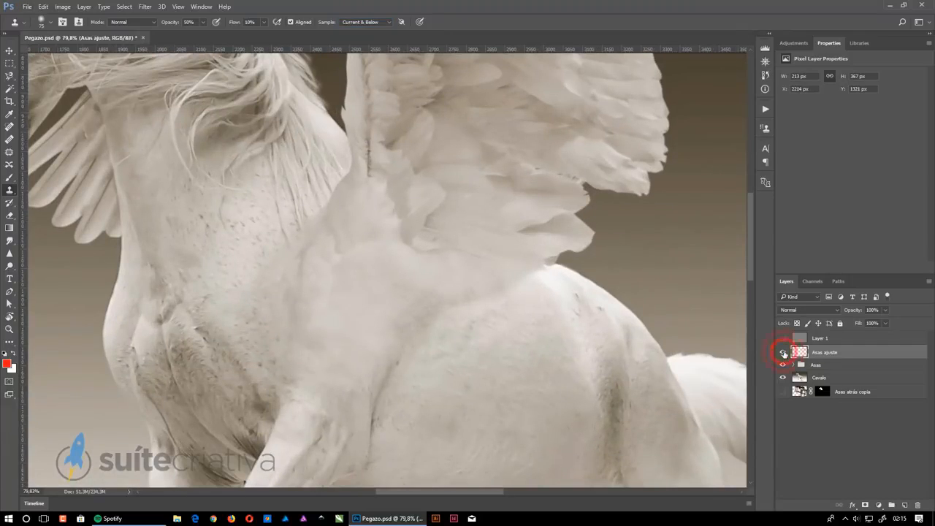
pyautogui.click(268, 288)
pyautogui.scroll(2, 268, 288)
pyautogui.click(304, 290)
pyautogui.click(609, 271)
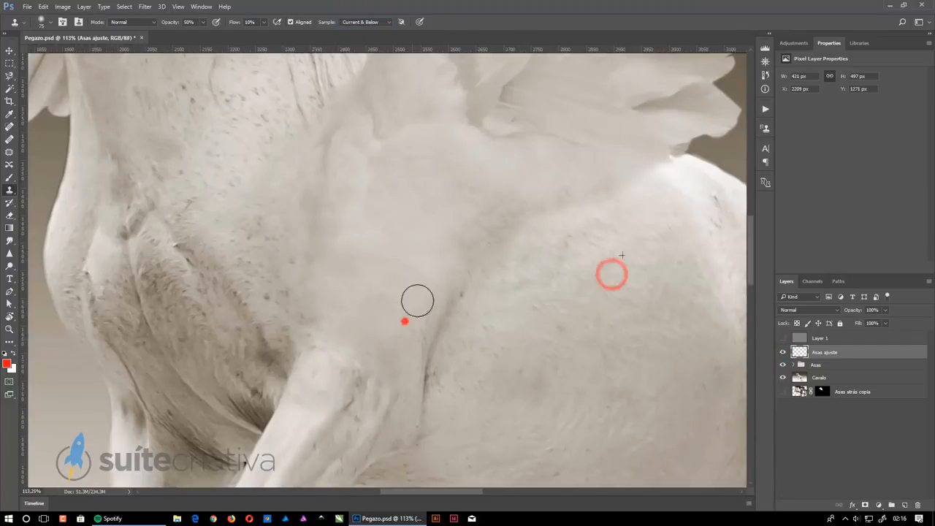
pyautogui.click(290, 159)
pyautogui.hotkey('ctrl', '0')
pyautogui.click(783, 353)
# - Clone more coat texture over the smooth area below the wing around the horse's shoulder and flank
pyautogui.scroll(5, 393, 241)
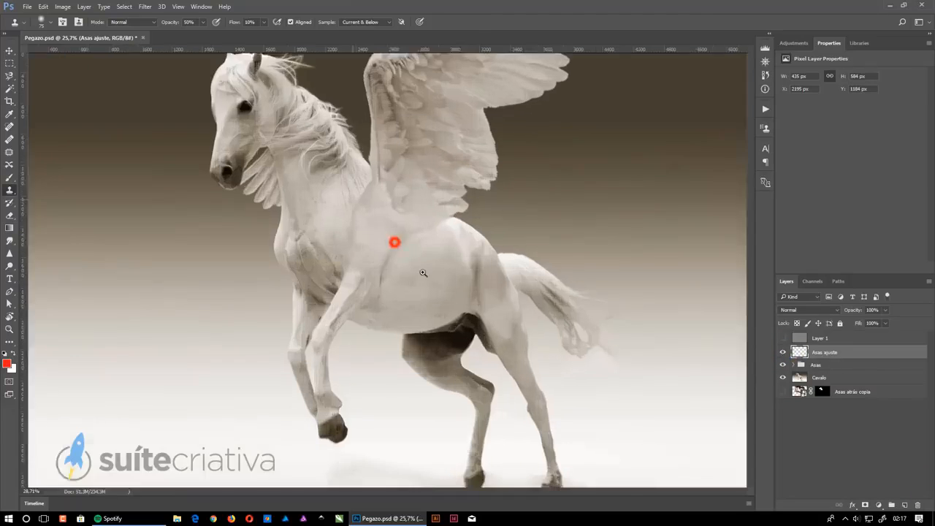
pyautogui.click(334, 355)
pyautogui.moveTo(402, 294); pyautogui.dragTo(417, 317)
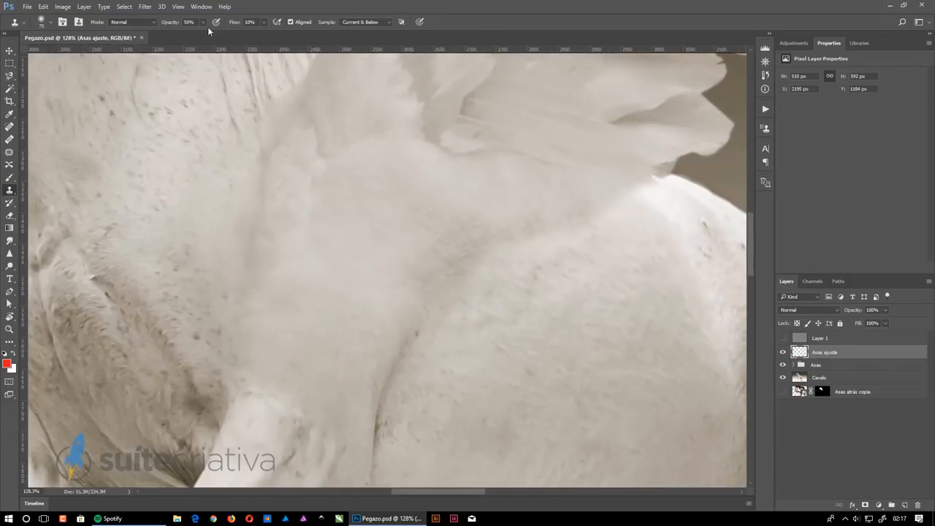
pyautogui.click(203, 173)
pyautogui.click(224, 232)
pyautogui.hotkey('ctrl', '0')
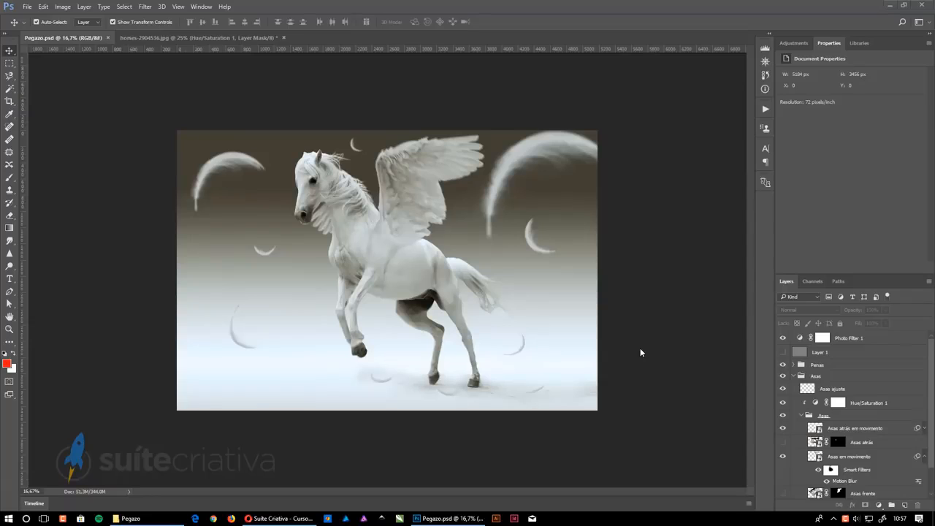
# - Add a Curves adjustment layer above Photo Filter 1 in Pegazo.psd and set its blend mode to Multiply
pyautogui.click(628, 250)
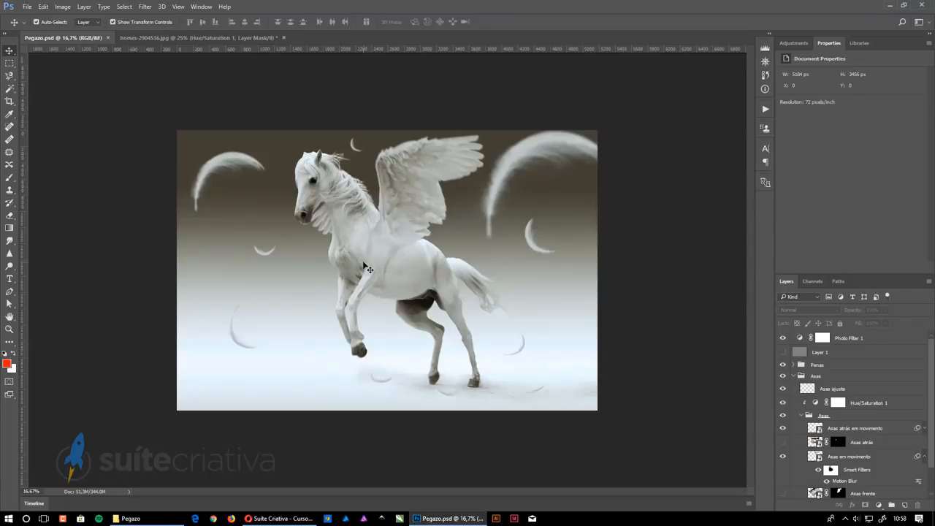
pyautogui.click(878, 505)
pyautogui.click(872, 357)
pyautogui.click(797, 340)
pyautogui.hotkey('shift', '+')
pyautogui.hotkey('shift', '+')
pyautogui.hotkey('shift', '+')
pyautogui.hotkey('shift', '+')
pyautogui.hotkey('shift', '-')
# - Paint the Curves 1 mask with a 2000 px brush to restrict the darkening to the image edges
pyautogui.click(824, 338)
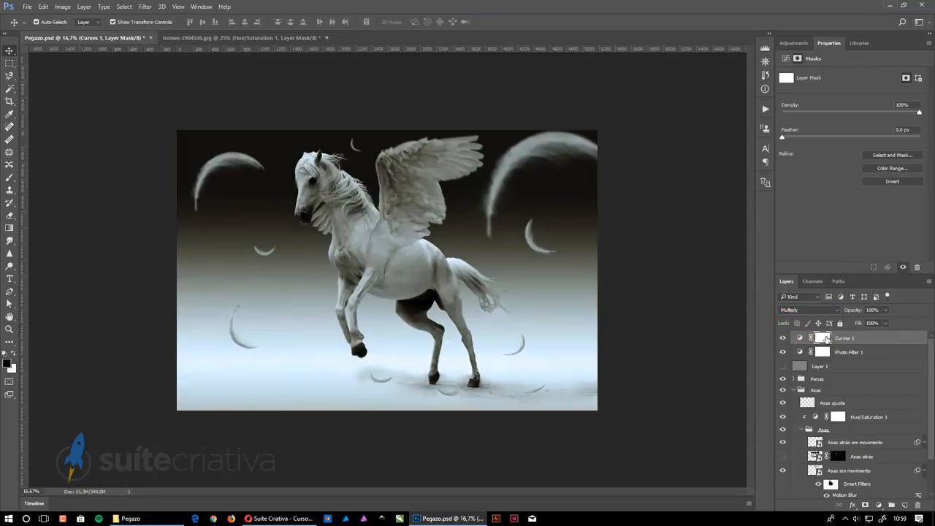
pyautogui.press('b')
pyautogui.hotkey('ctrl', 'i')
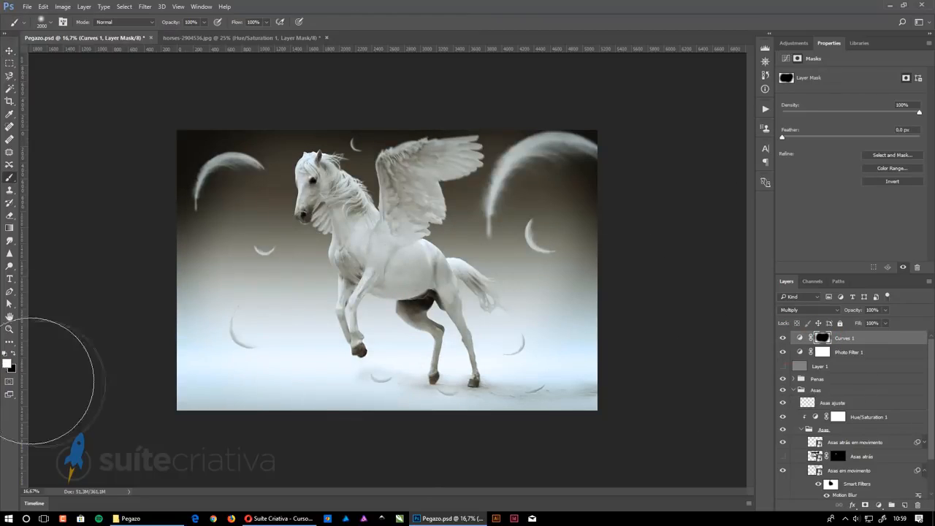
pyautogui.click(247, 263)
pyautogui.click(586, 169)
pyautogui.click(357, 358)
pyautogui.click(226, 110)
# - Fill the Curves 1 mask with a reversed radial gradient spreading outward from the horse
pyautogui.click(20, 41)
pyautogui.click(103, 22)
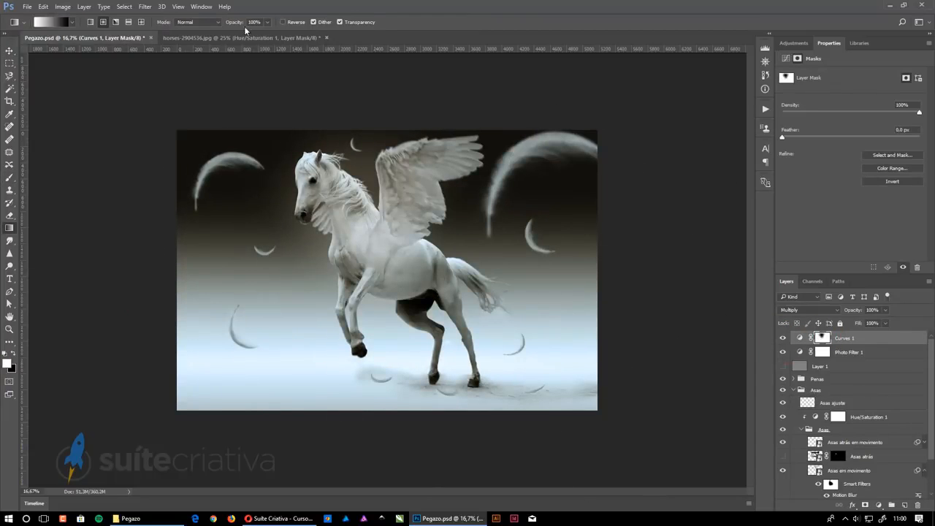
pyautogui.moveTo(356, 206); pyautogui.dragTo(511, 336)
pyautogui.click(284, 22)
pyautogui.moveTo(328, 208); pyautogui.dragTo(511, 343)
pyautogui.click(822, 338)
pyautogui.moveTo(415, 178); pyautogui.dragTo(661, 115)
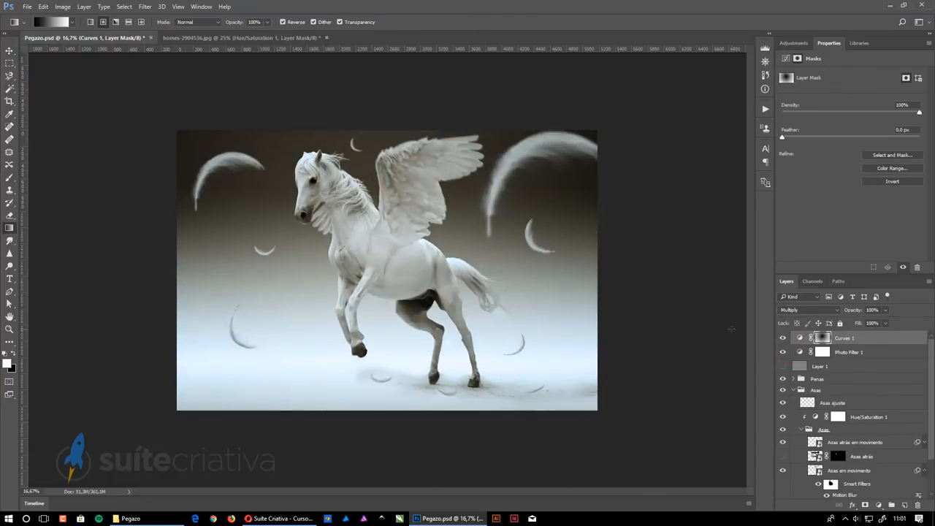
# - Replace the Curves 1 layer with a darkening Exposure adjustment masked by a radial gradient centred on the horse
pyautogui.press('Delete')
pyautogui.click(878, 505)
pyautogui.click(849, 364)
pyautogui.moveTo(851, 98); pyautogui.dragTo(837, 98)
pyautogui.moveTo(851, 135); pyautogui.dragTo(862, 135)
pyautogui.moveTo(358, 208); pyautogui.dragTo(657, 329)
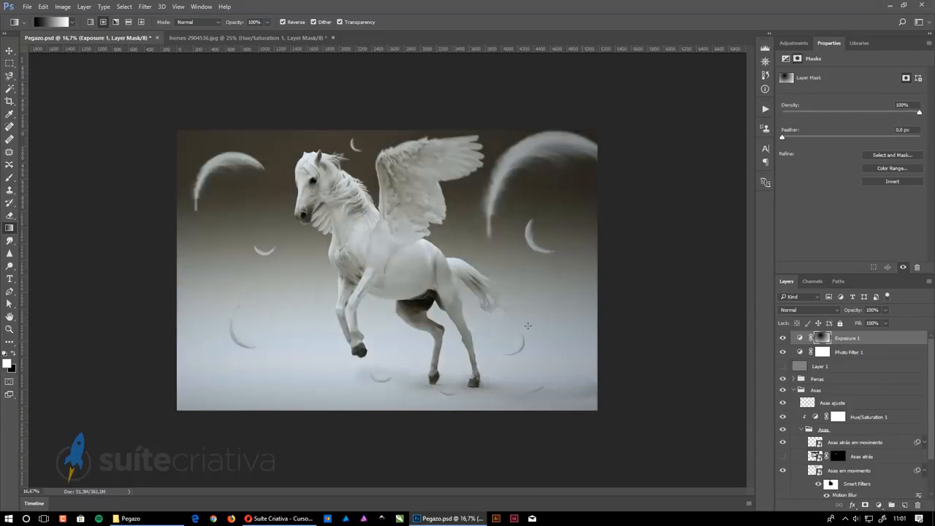
# - Compare the Exposure 1 effect, readjust its exposure settings and set the layer's opacity to 79%
pyautogui.click(782, 337)
pyautogui.click(782, 338)
pyautogui.click(799, 338)
pyautogui.moveTo(837, 98); pyautogui.dragTo(819, 98)
pyautogui.moveTo(862, 135); pyautogui.dragTo(875, 135)
pyautogui.moveTo(852, 310); pyautogui.dragTo(837, 310)
# - Sketch red brush lines outward from the horse on a new layer, and delete that layer
pyautogui.hotkey('ctrl', 'shift', 'alt', 'n')
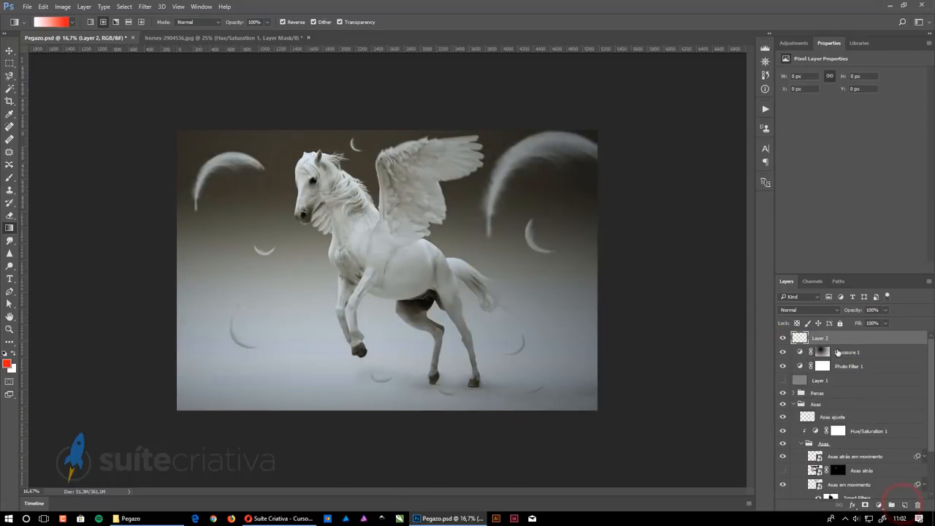
pyautogui.press('b')
pyautogui.moveTo(462, 278); pyautogui.dragTo(572, 274)
pyautogui.moveTo(434, 300); pyautogui.dragTo(563, 380)
pyautogui.moveTo(398, 204); pyautogui.dragTo(480, 131)
pyautogui.moveTo(313, 314); pyautogui.dragTo(192, 392)
pyautogui.moveTo(336, 212); pyautogui.dragTo(396, 305)
pyautogui.press('Delete')
pyautogui.hotkey('ctrl', 's')
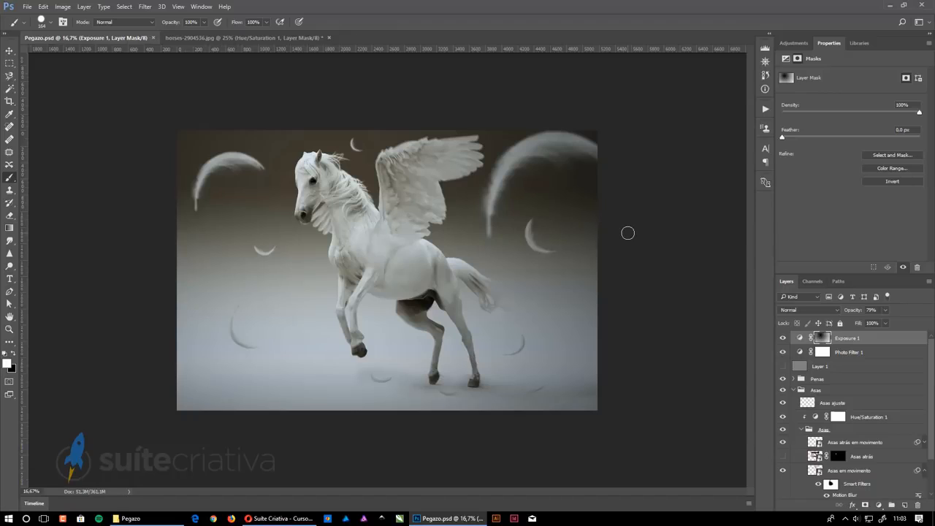
# - Collapse the Asas group and stamp the visible layers into a new layer above the Penas group
pyautogui.click(793, 390)
pyautogui.click(870, 379)
pyautogui.moveTo(782, 337)
pyautogui.mouseDown()
pyautogui.moveTo(783, 352)
pyautogui.moveTo(782, 338)
pyautogui.mouseUp()
pyautogui.hotkey('ctrl', 'shift', 'alt', 'e')
# - Convert the stamped Layer 2 to a smart object and apply the Smart Sharpen filter to it
pyautogui.click(145, 6)
pyautogui.click(176, 30)
pyautogui.click(144, 7)
pyautogui.click(307, 206)
pyautogui.click(356, 184)
pyautogui.click(759, 85)
# - Redraw the radial gradient on the Exposure 1 mask around the horse, and paint black over the horse
pyautogui.click(822, 337)
pyautogui.press('g')
pyautogui.moveTo(358, 219); pyautogui.dragTo(706, 434)
pyautogui.click(783, 337)
pyautogui.click(782, 337)
pyautogui.hotkey('ctrl', '0')
pyautogui.press('b')
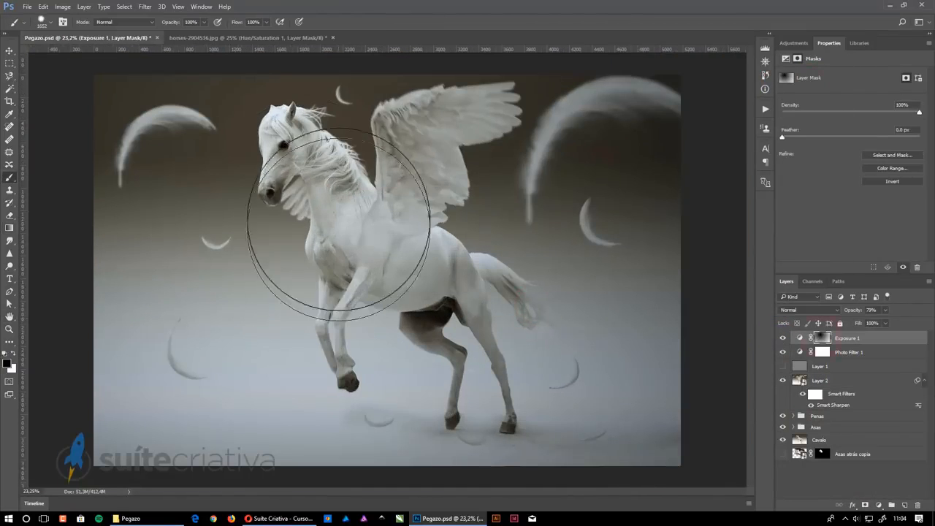
pyautogui.moveTo(338, 222); pyautogui.dragTo(430, 181)
# - Shift the gradient's colour stop and apply the gradient radially from the image centre on the Exposure 1 mask
pyautogui.press('g')
pyautogui.click(51, 22)
pyautogui.moveTo(641, 221); pyautogui.dragTo(764, 222)
pyautogui.click(817, 83)
pyautogui.hotkey('ctrl', '-')
pyautogui.moveTo(388, 259); pyautogui.dragTo(593, 388)
pyautogui.moveTo(388, 259); pyautogui.dragTo(659, 430)
pyautogui.moveTo(373, 258); pyautogui.dragTo(643, 409)
# - Save Pegazo.psd and save a JPEG copy as Pegazo.jpg
pyautogui.hotkey('ctrl', 's')
pyautogui.press('v')
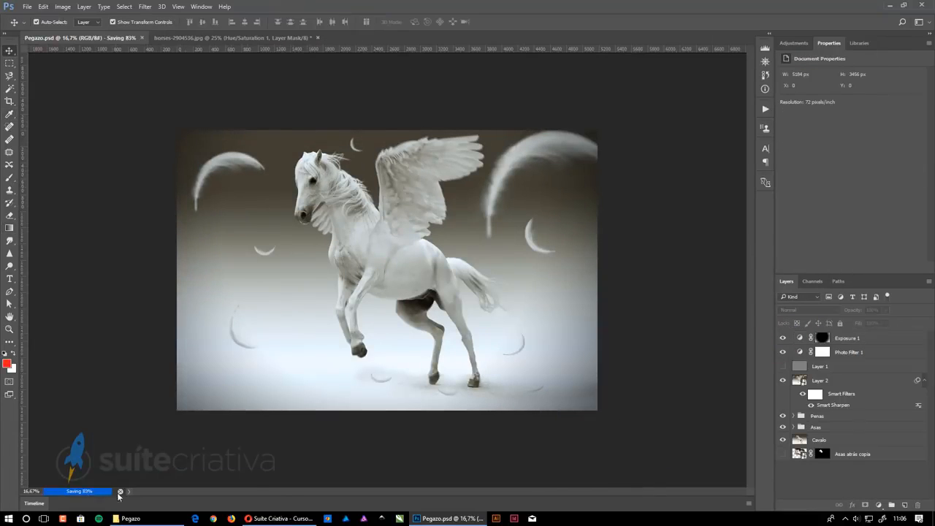
pyautogui.hotkey('ctrl', 'shift', 's')
pyautogui.press('Return')
pyautogui.press('Return')
# - Open Pegazo.jpg from the Pegazo folder in the Photos app to view the finished image
pyautogui.click(146, 517)
pyautogui.doubleClick(875, 352)
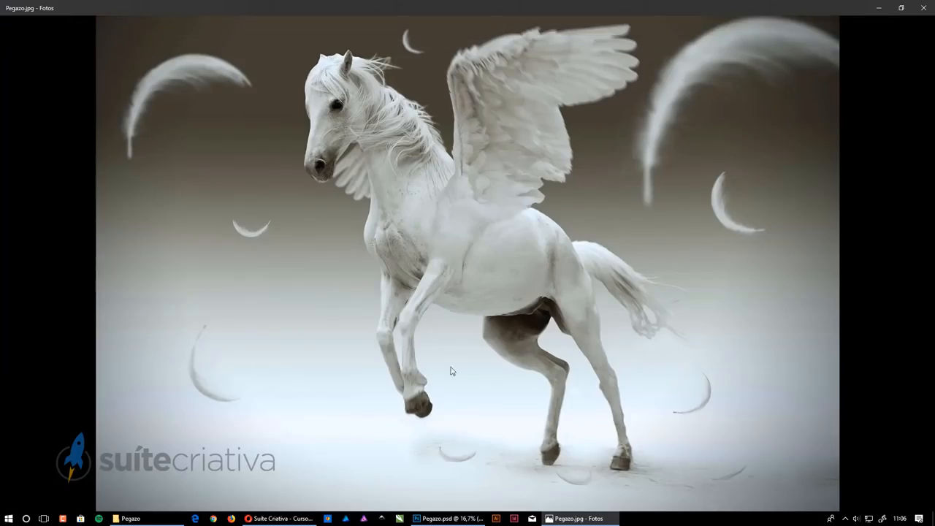
# - Open the exported Pegazo.jpg in Photoshop and set its image width to 1000 pixels, reviewing the available resampling methods
pyautogui.hotkey('alt', 'Tab')
pyautogui.rightClick(545, 300)
pyautogui.click(782, 314)
pyautogui.hotkey('ctrl', 'alt', 'i')
pyautogui.write('1000')
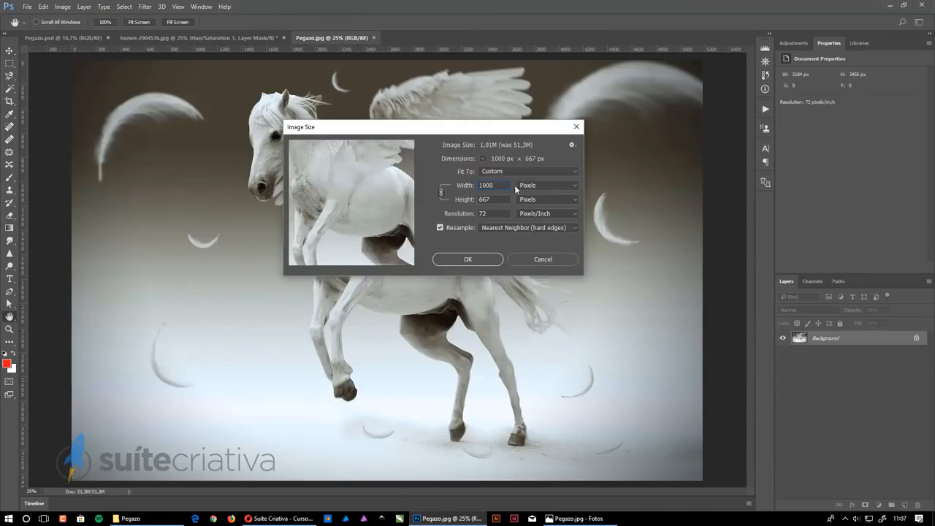
pyautogui.click(527, 227)
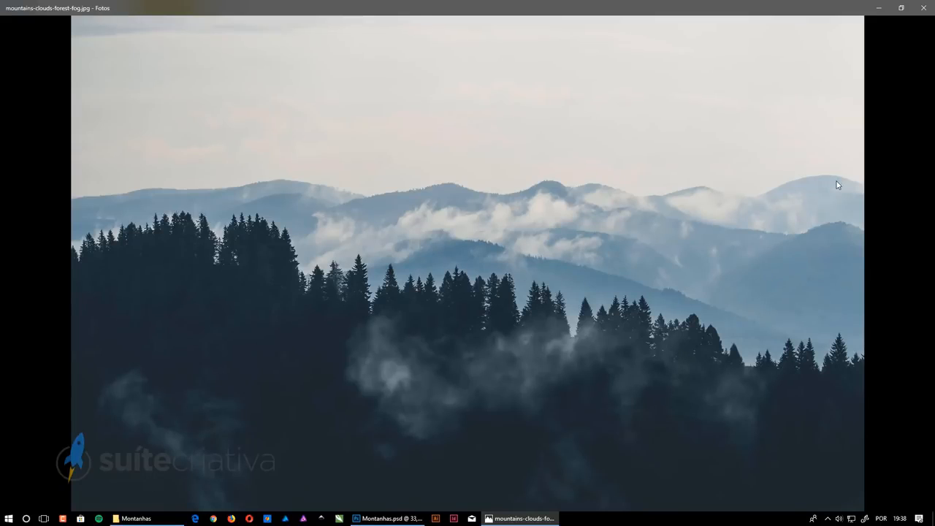
# - Study the misty mountain reference photos in the Photos app, starting with mountains-clouds-forest-fog.jpg
pyautogui.press('Right')
pyautogui.press('Right')
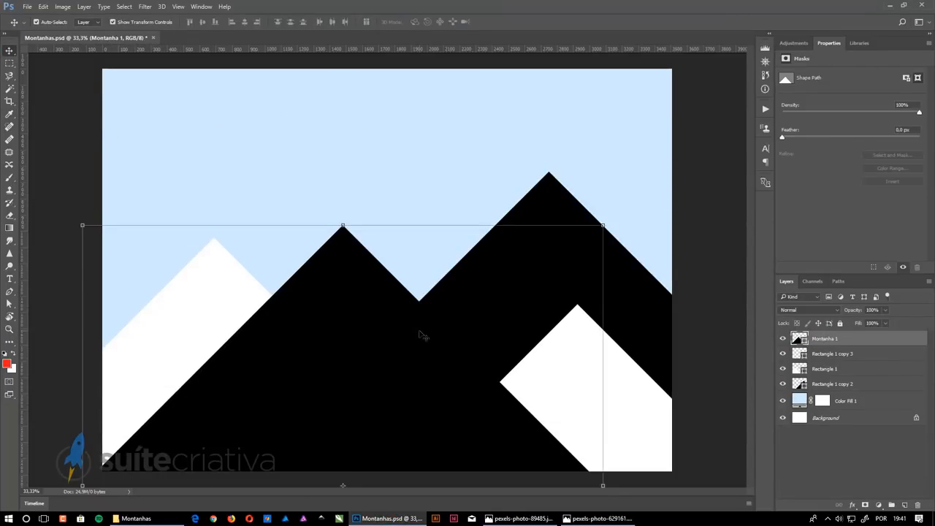
# - Switch to Montanhas.psd in Photoshop and recolour the small Montanha 2 mountain in a grey tone
pyautogui.click(624, 377)
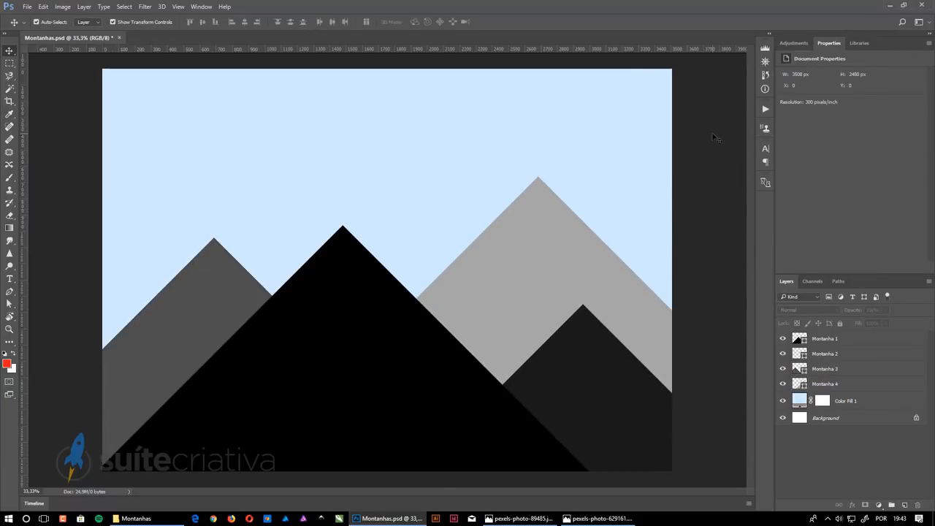
pyautogui.click(606, 355)
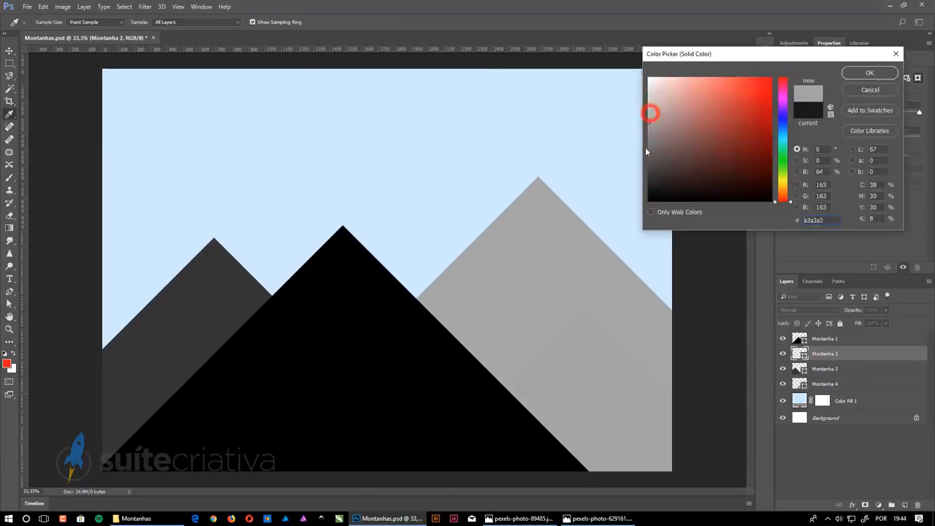
pyautogui.click(727, 139)
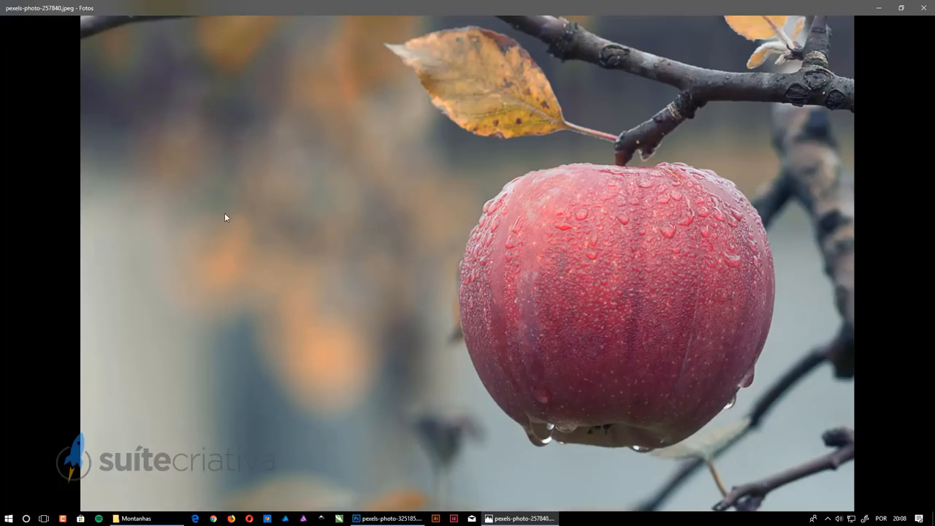
# - Browse the shallow depth-of-field reference photos in the Photos app, from the apple to the crowned chess piece and beyond
pyautogui.press('Right')
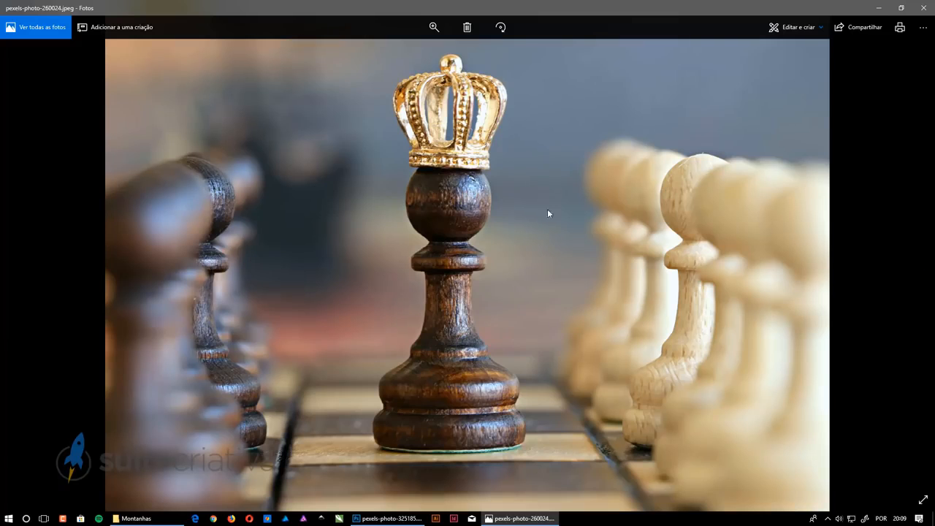
pyautogui.press('Right')
pyautogui.press('Right')
pyautogui.press('Right')
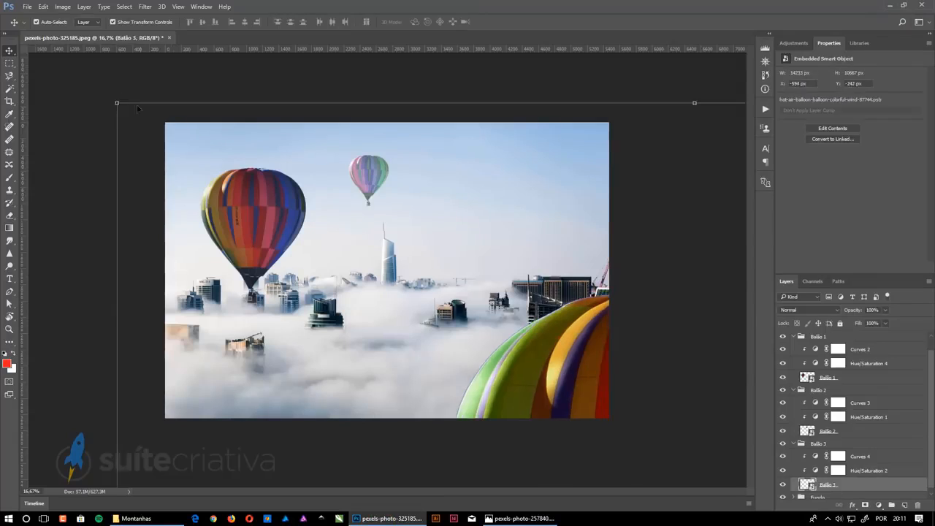
# - In the Photoshop balloon composite, apply a Gaussian Blur with a 25-pixel radius to the large foreground balloon, Balão 3
pyautogui.click(145, 6)
pyautogui.click(292, 162)
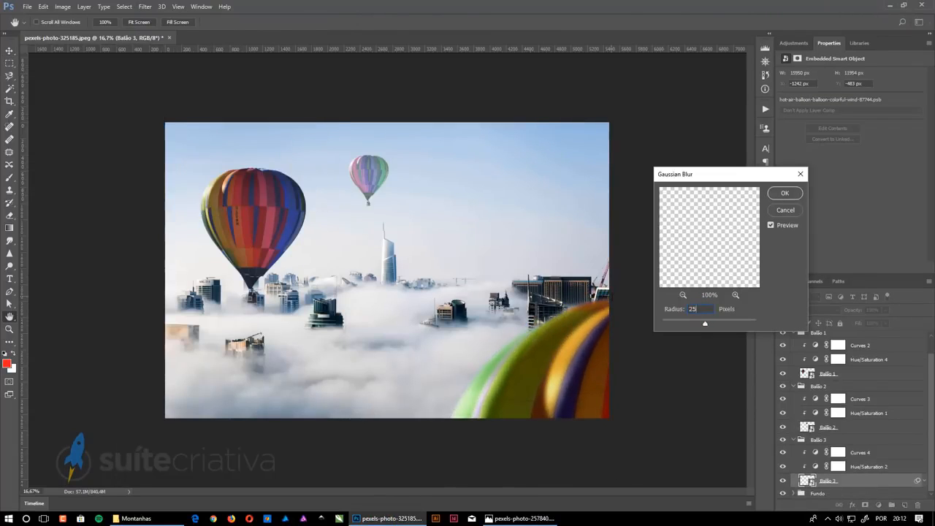
pyautogui.press('Return')
# - Scale the small distant balloon, Balão 2, down slightly and apply a Gaussian Blur to it
pyautogui.click(369, 176)
pyautogui.moveTo(414, 211); pyautogui.dragTo(408, 206)
pyautogui.press('Return')
pyautogui.scroll(5, 381, 206)
pyautogui.hotkey('ctrl', '0')
pyautogui.hotkey('ctrl', 'alt', 'f')
pyautogui.click(792, 193)
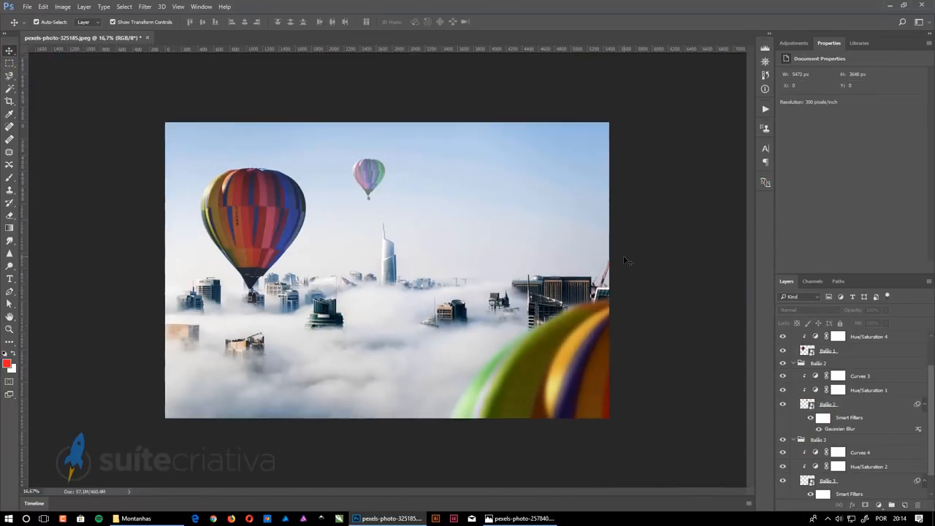
# - Add an adjustment layer above the large striped balloon, Balão 1
pyautogui.click(246, 198)
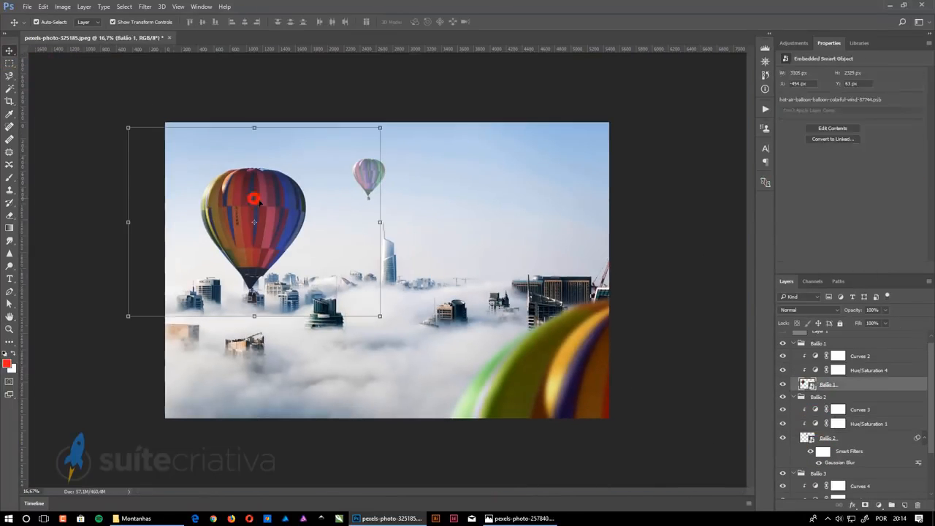
pyautogui.click(878, 505)
pyautogui.click(835, 355)
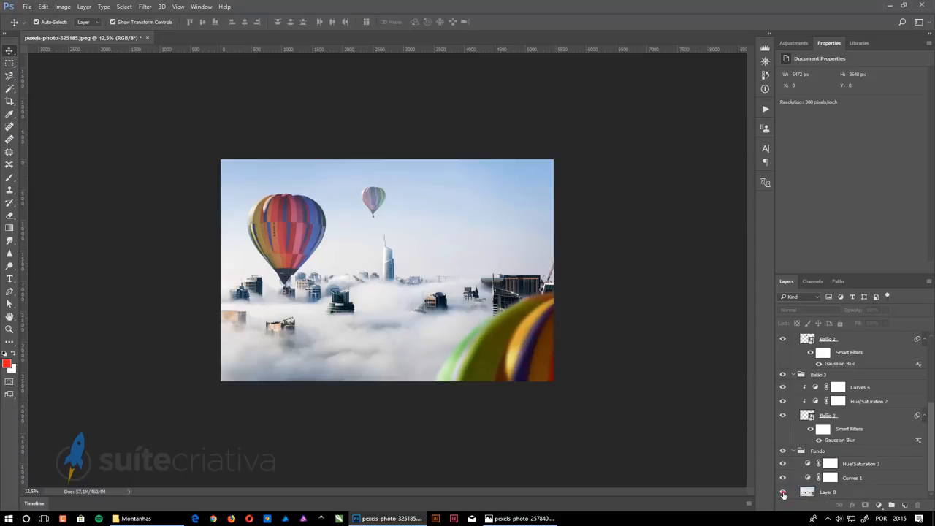
pyautogui.hotkey('ctrl', '0')
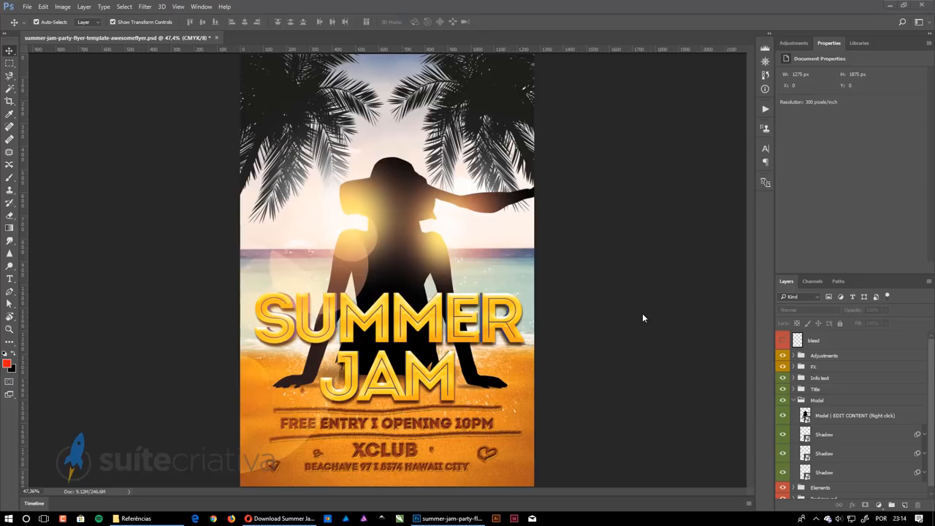
# - Select the SUMMER title text in the party flyer and expand its layer effects
pyautogui.click(432, 313)
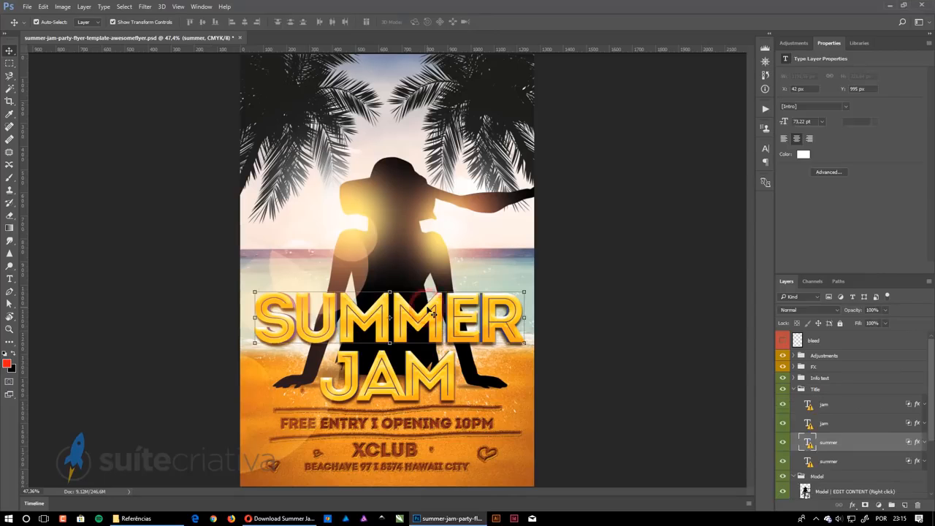
pyautogui.click(924, 441)
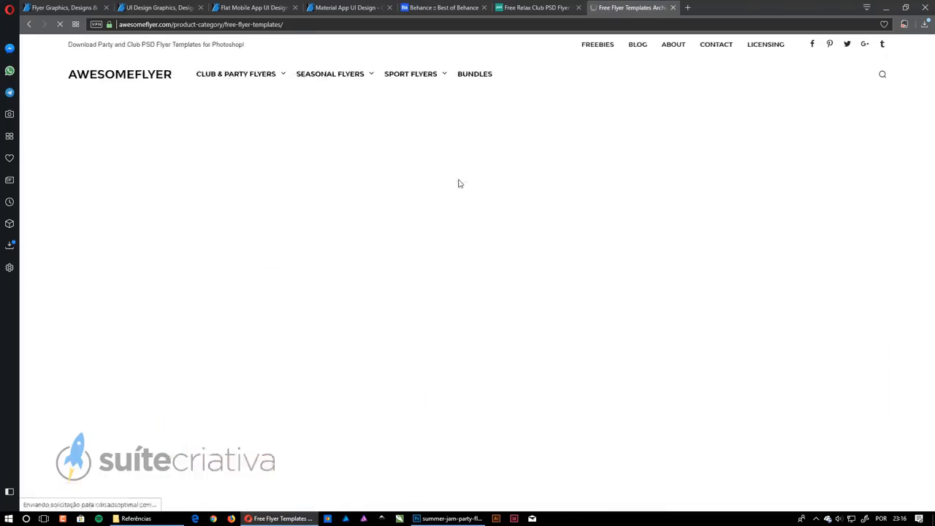
# - Browse AwesomeFlyer's free flyer templates and GraphicRiver's flyer search results in the web browser
pyautogui.scroll(-10, 457, 219)
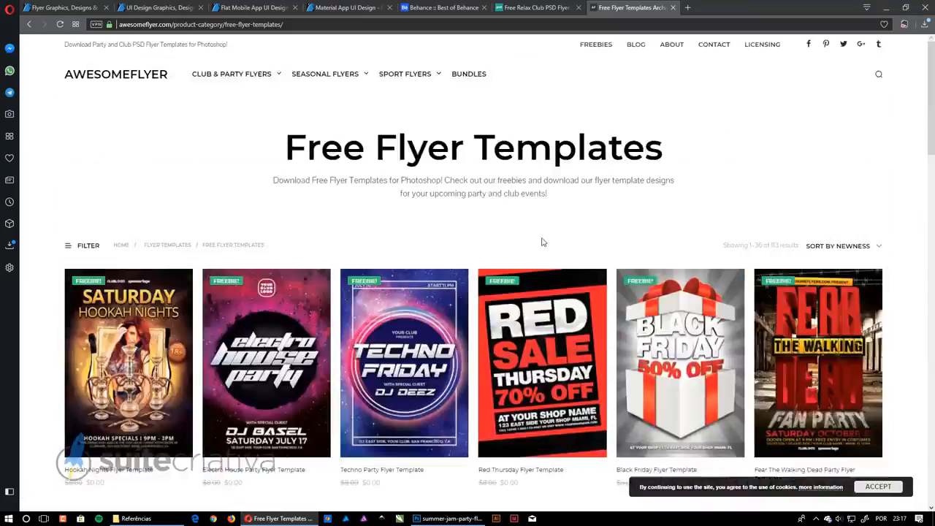
pyautogui.hotkey('ctrl', 'Tab')
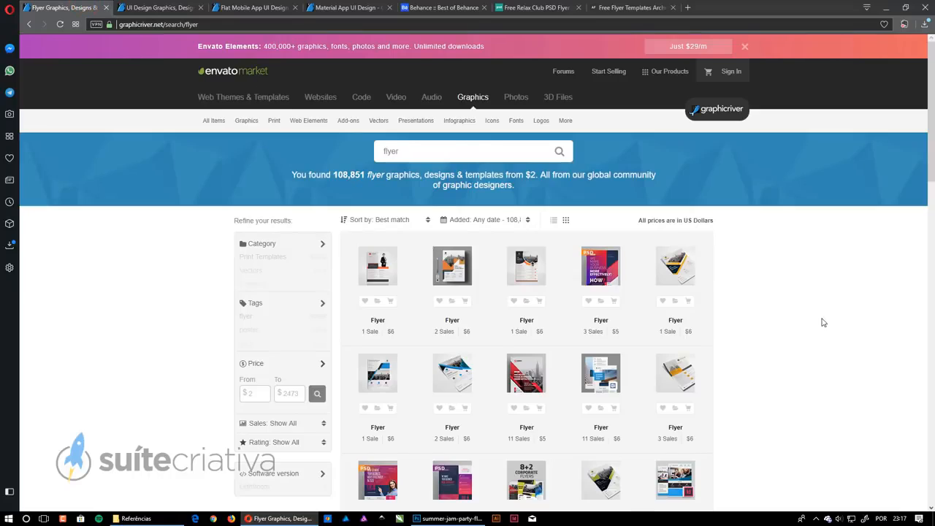
pyautogui.scroll(-15, 822, 322)
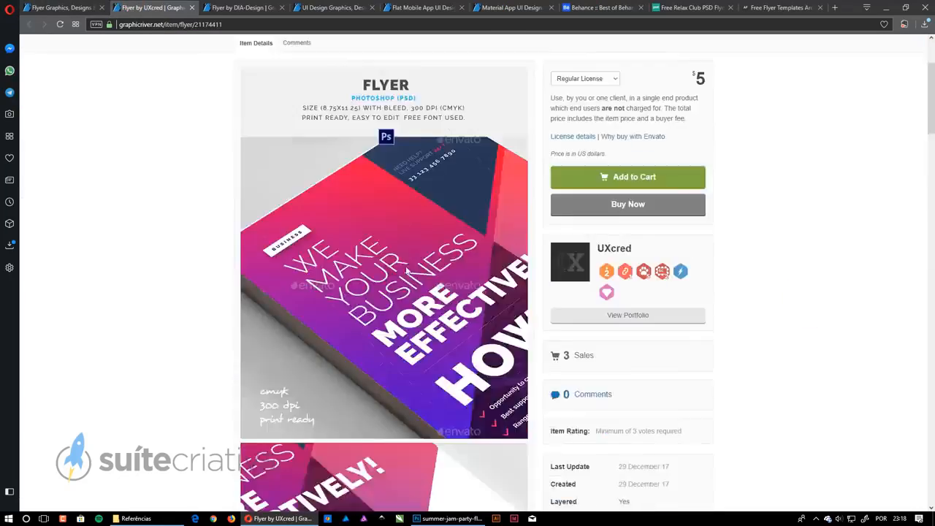
# - Examine the preview images of the business flyer templates on their GraphicRiver item pages
pyautogui.scroll(-10, 407, 270)
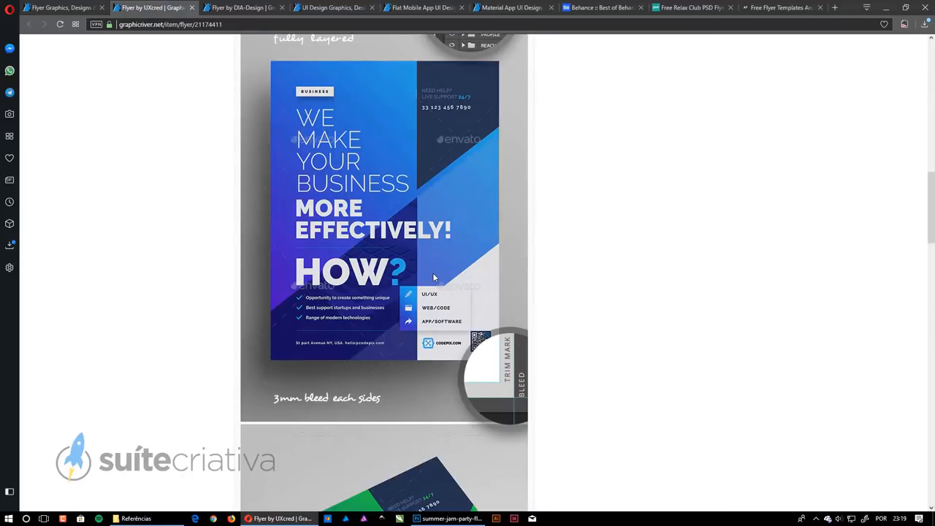
pyautogui.scroll(-10, 433, 278)
pyautogui.scroll(15, 686, 366)
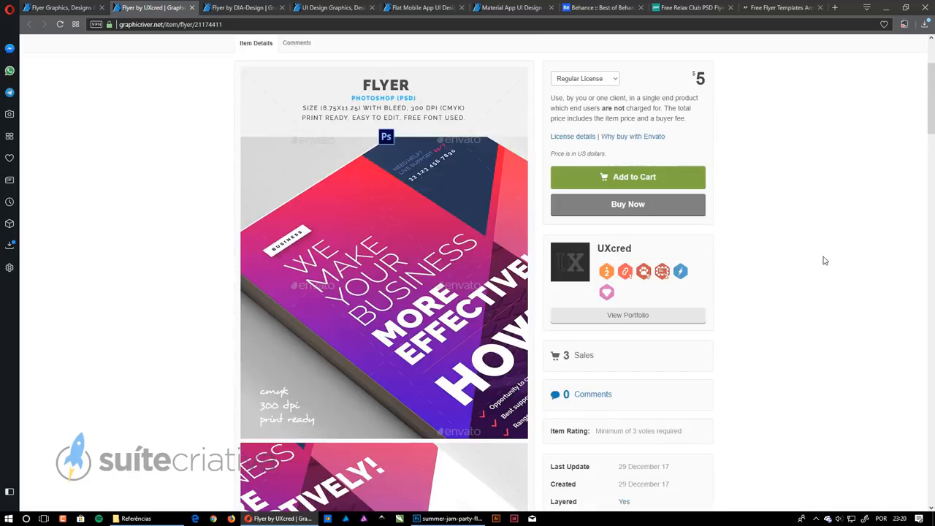
pyautogui.scroll(-10, 693, 438)
pyautogui.scroll(15, 670, 382)
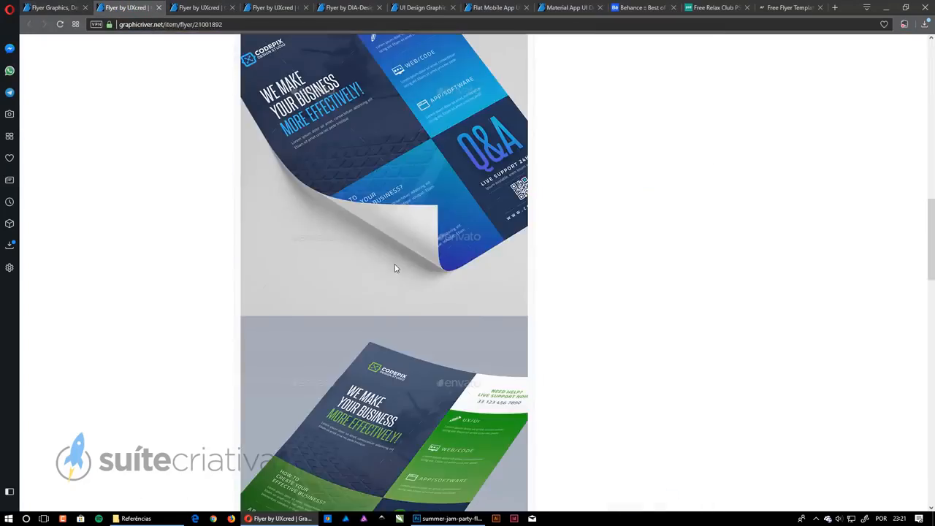
pyautogui.scroll(15, 784, 286)
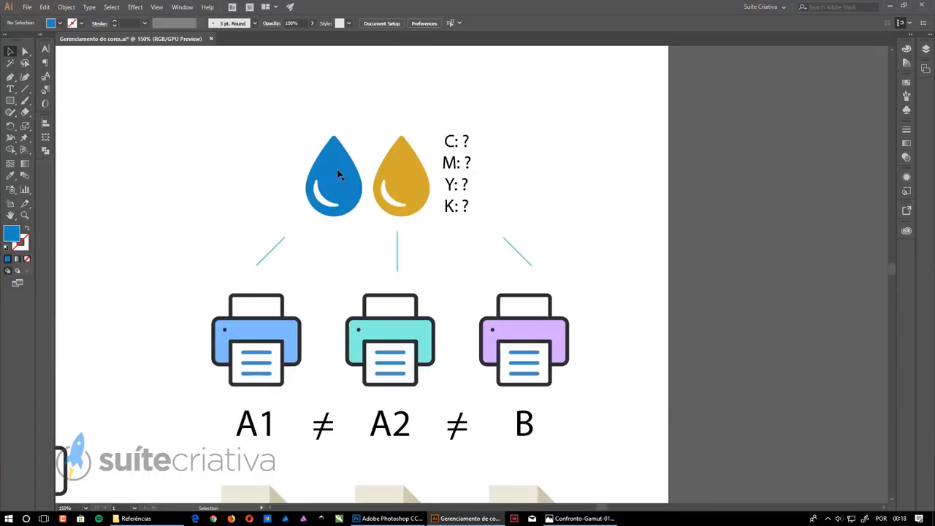
# - Examine printers A1, A2 and B and the monitors' ICC profile pages in the Illustrator colour management diagram
pyautogui.click(255, 329)
pyautogui.click(365, 306)
pyautogui.click(511, 321)
pyautogui.click(372, 195)
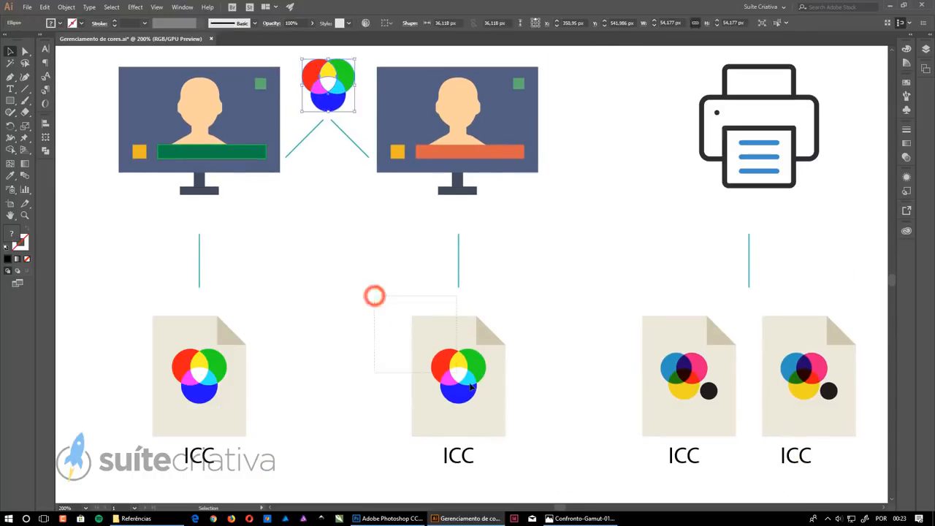
pyautogui.moveTo(117, 297); pyautogui.dragTo(280, 445)
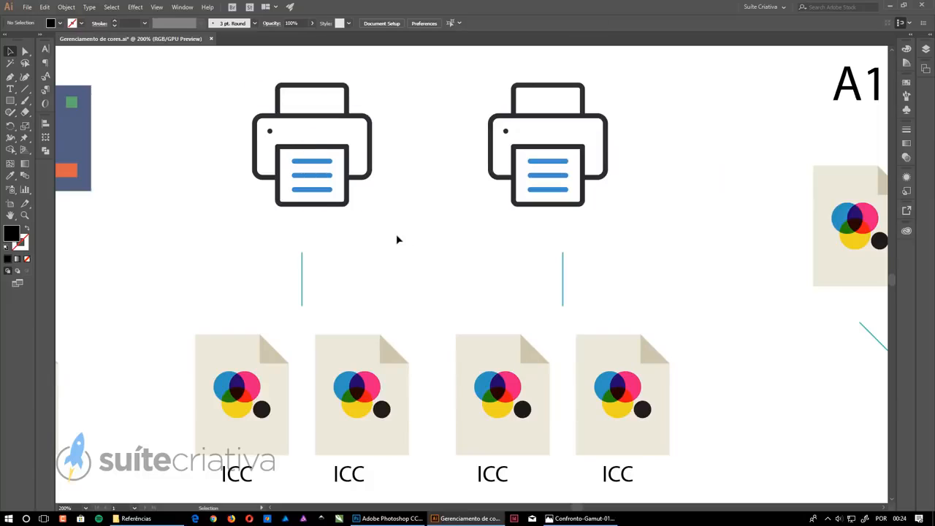
# - Recolour the second ICC profile page under each of the two black-and-white printers with a white fill and black outline
pyautogui.click(313, 130)
pyautogui.click(414, 113)
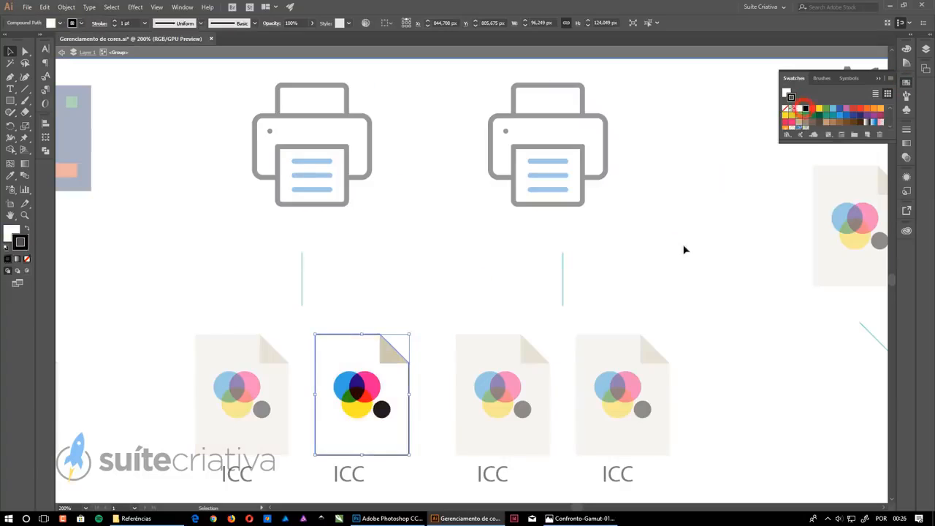
pyautogui.click(623, 348)
pyautogui.click(390, 152)
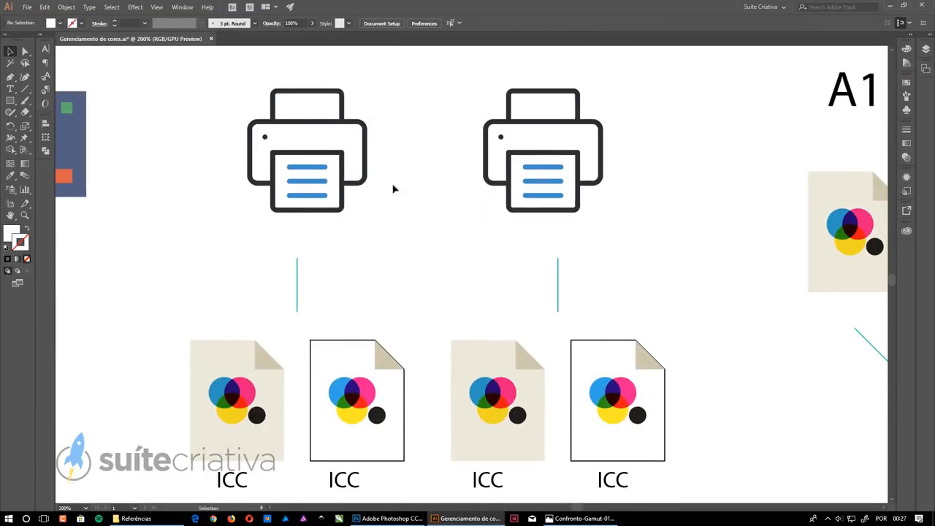
# - Examine how the ICC profile pages relate to the monitors and printers across the colour management diagram
pyautogui.click(337, 354)
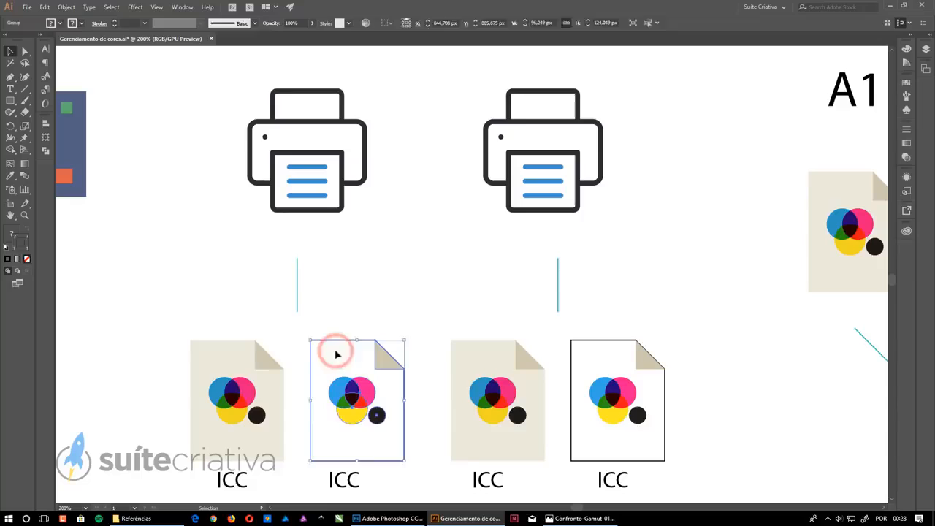
pyautogui.click(257, 316)
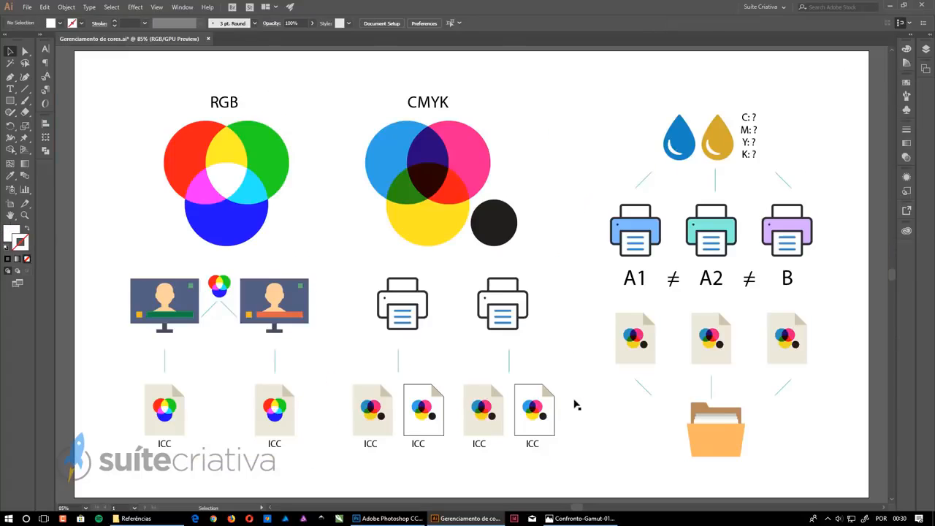
pyautogui.click(195, 267)
pyautogui.click(500, 271)
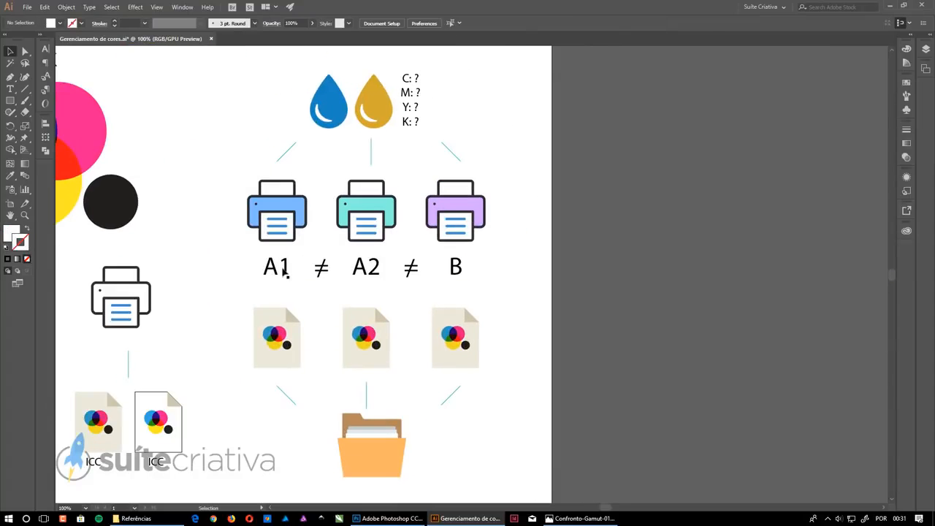
pyautogui.click(298, 332)
pyautogui.click(295, 232)
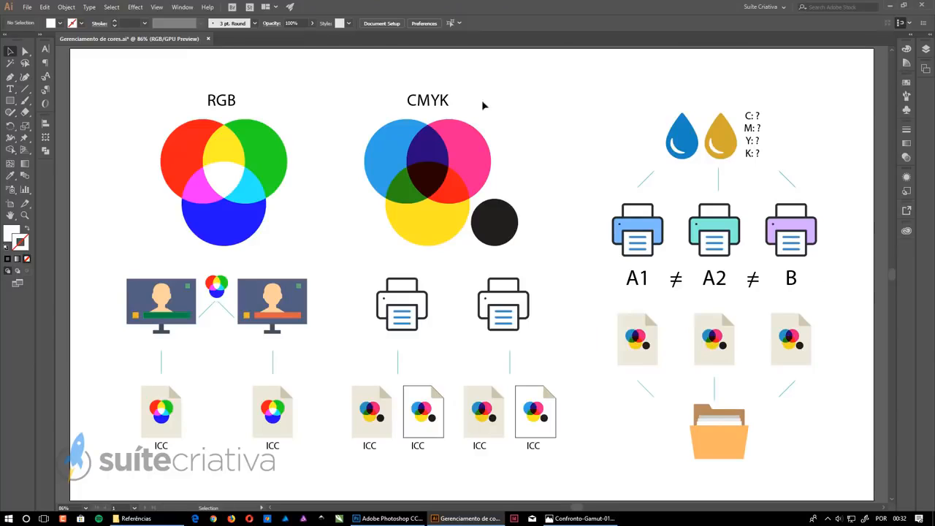
pyautogui.click(431, 390)
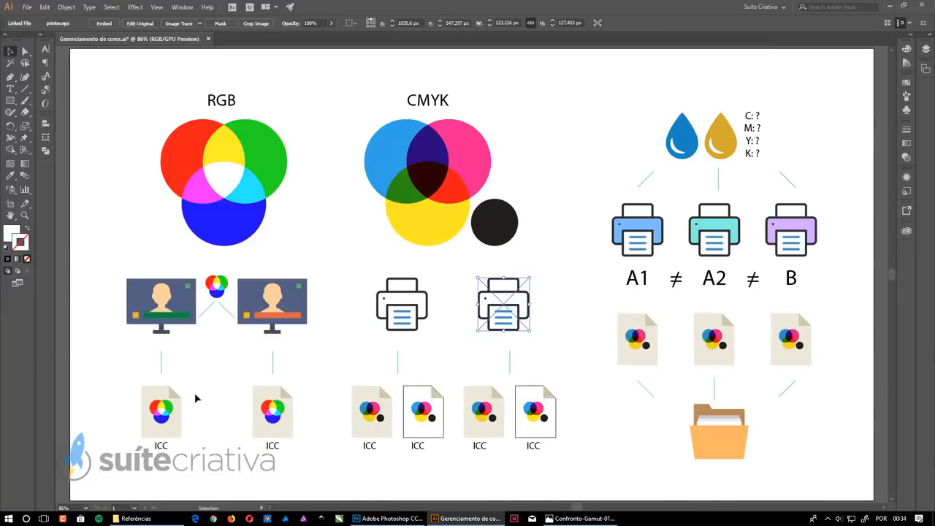
pyautogui.click(419, 409)
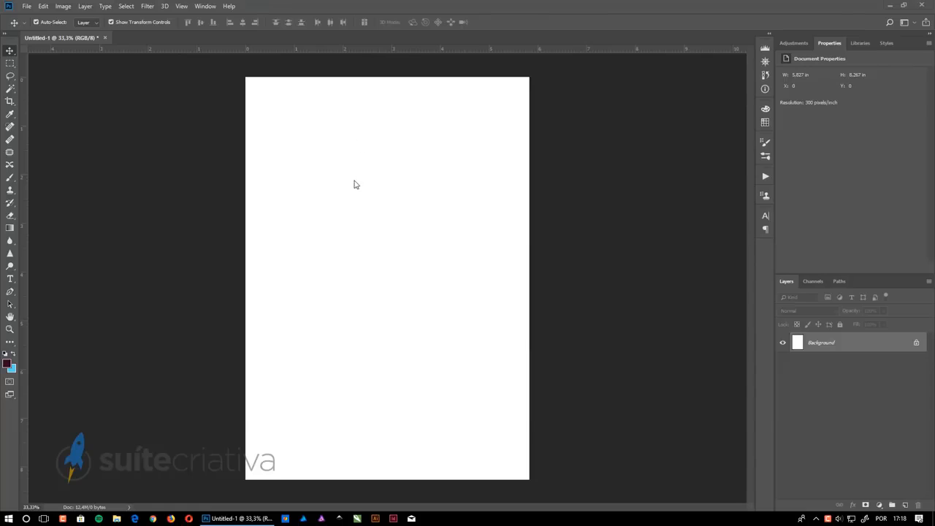
# - In Photoshop, draw a rectangle about 850 by 847 px on the blank Untitled-1 page and fill it with cyan
pyautogui.click(10, 341)
pyautogui.click(44, 450)
pyautogui.moveTo(304, 132); pyautogui.dragTo(442, 270)
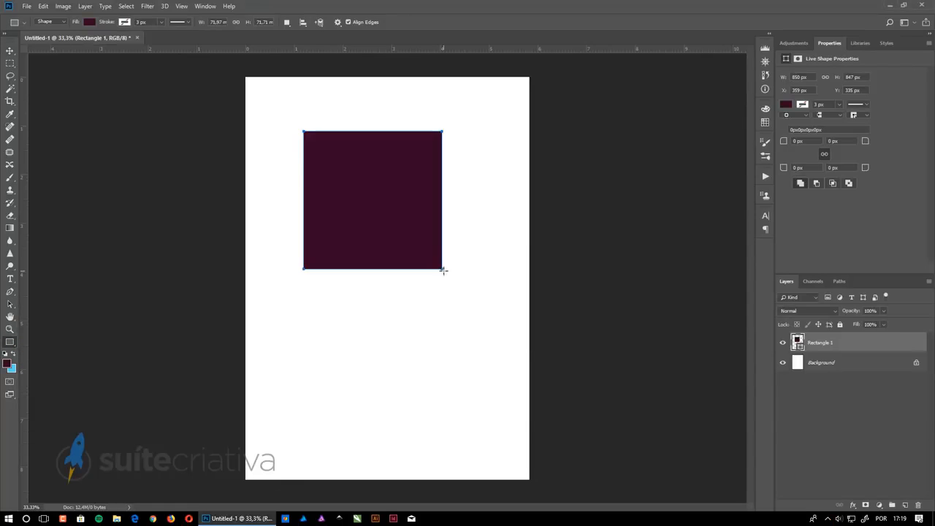
pyautogui.click(87, 22)
pyautogui.click(36, 73)
# - Move the rectangle to the page's upper-left corner and scale it to cover the whole canvas
pyautogui.click(10, 50)
pyautogui.moveTo(373, 200); pyautogui.dragTo(314, 145)
pyautogui.moveTo(383, 215)
pyautogui.mouseDown()
pyautogui.moveTo(529, 479)
pyautogui.moveTo(388, 276)
pyautogui.moveTo(529, 479)
pyautogui.mouseUp()
pyautogui.press('Return')
# - Turn on the display of Smart Guides
pyautogui.click(181, 5)
pyautogui.moveTo(191, 171)
pyautogui.click(314, 256)
pyautogui.press('Return')
# - Show the document grid over the canvas, and hide it again
pyautogui.click(182, 6)
pyautogui.click(296, 199)
pyautogui.click(181, 5)
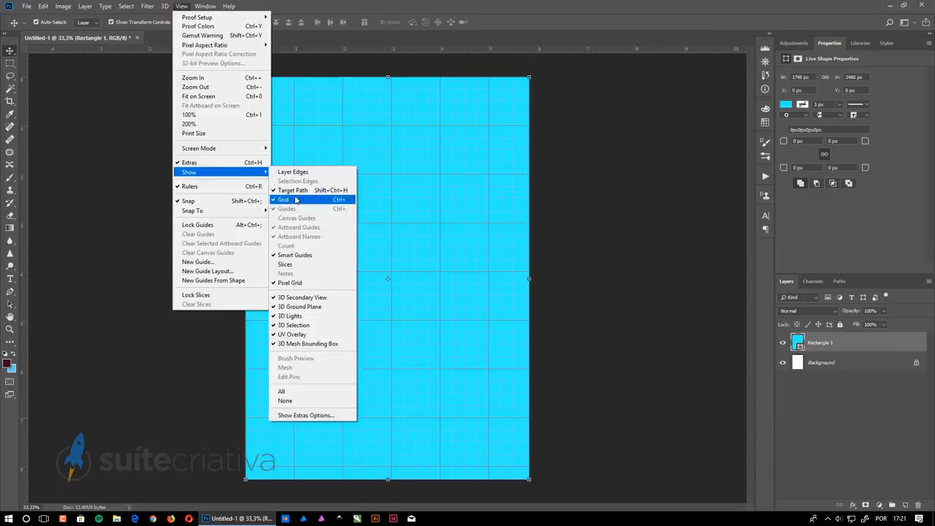
pyautogui.click(296, 200)
pyautogui.click(181, 6)
pyautogui.click(204, 272)
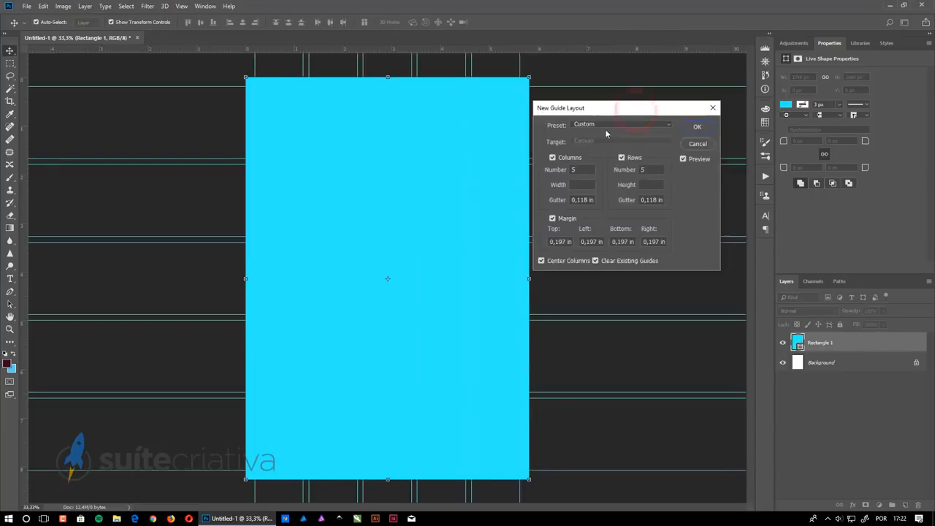
pyautogui.click(709, 147)
# - Change the fill of the rectangle covering the page to blue
pyautogui.click(786, 103)
pyautogui.click(872, 154)
# - Add a guide layout with 5 columns and 5 rows, 3 mm gutters, and 8 mm margins on all four sides
pyautogui.click(181, 6)
pyautogui.click(205, 272)
pyautogui.click(566, 160)
pyautogui.click(566, 161)
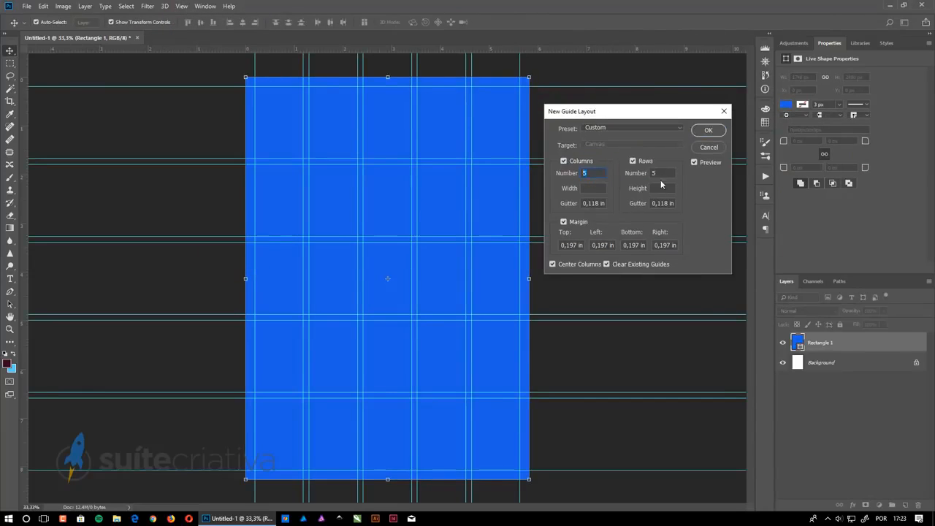
pyautogui.press('Tab')
pyautogui.press('Tab')
pyautogui.write('3mm')
pyautogui.tripleClick(667, 202)
pyautogui.write('3mm')
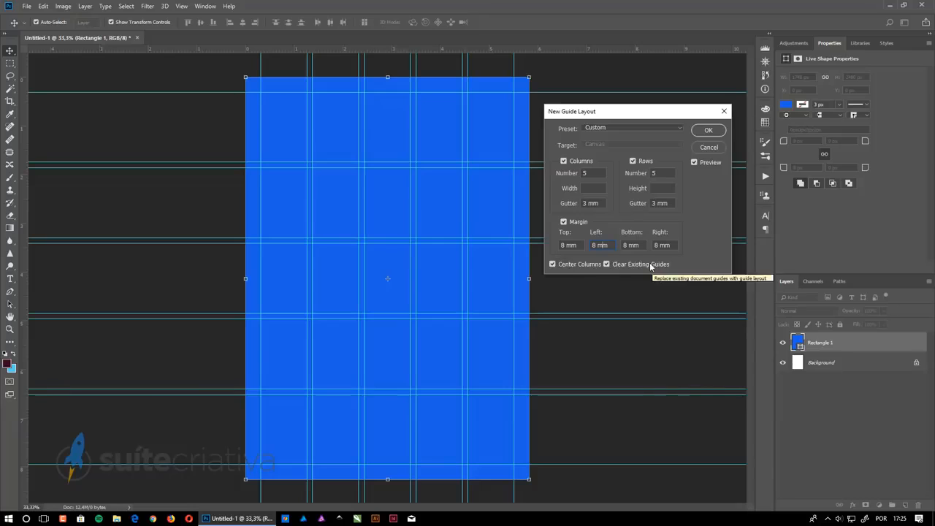
pyautogui.press('Return')
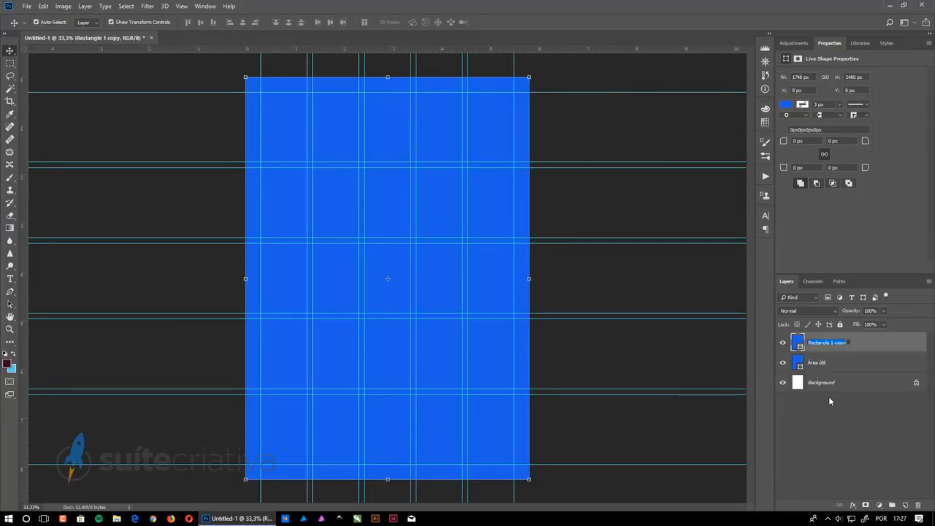
# - Turn the rectangle copy into a green Área de segurança shape scaled to fit the outer margin guides
pyautogui.click(785, 103)
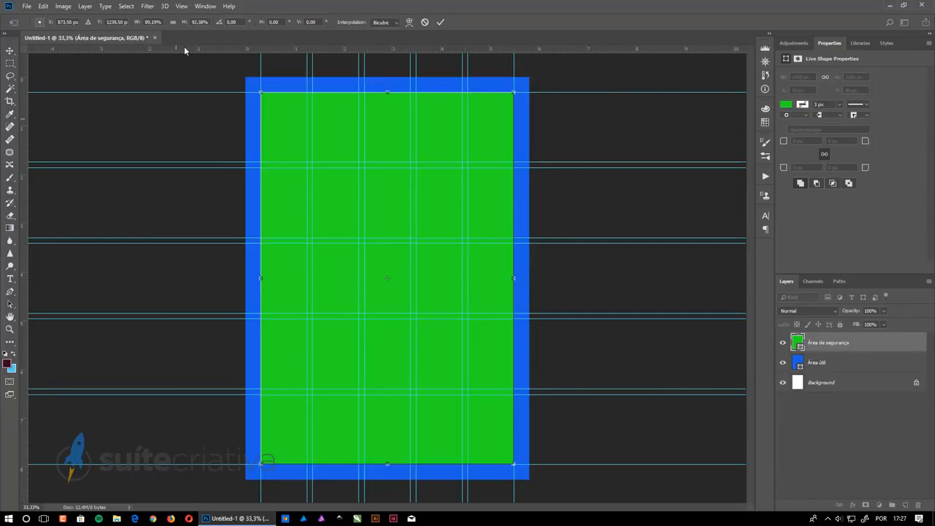
pyautogui.press('Return')
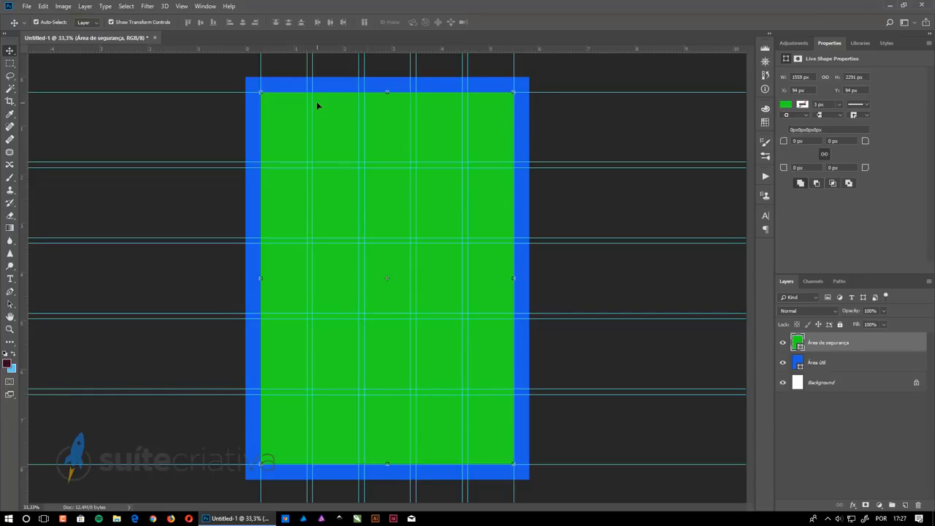
# - Check the document's dimensions with Image Size
pyautogui.click(63, 6)
pyautogui.click(95, 78)
pyautogui.click(551, 266)
# - Enlarge the canvas to 154 by 216 mm with a white canvas extension
pyautogui.click(62, 6)
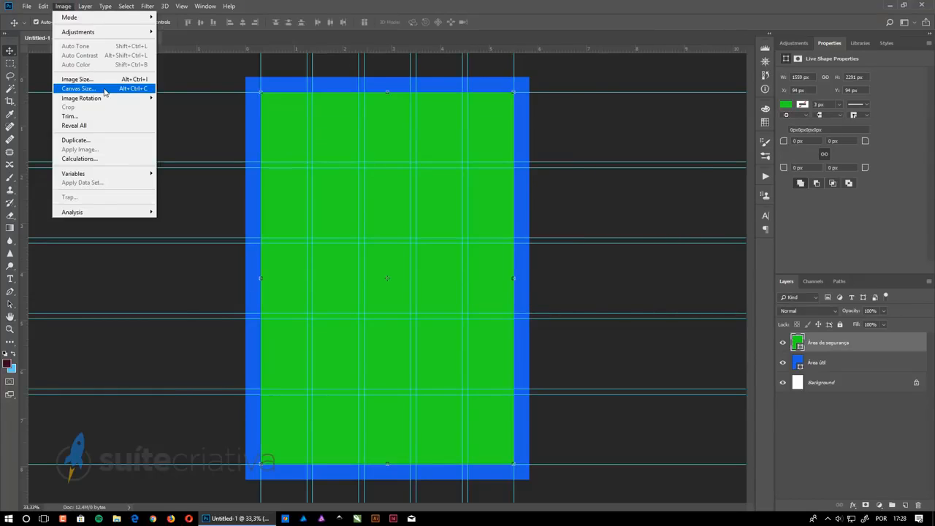
pyautogui.click(102, 86)
pyautogui.click(629, 180)
pyautogui.click(629, 201)
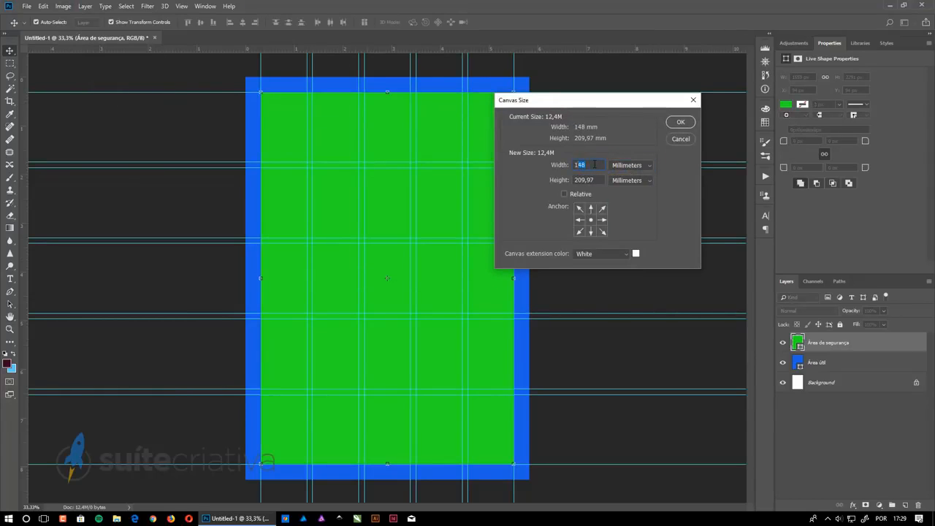
pyautogui.click(600, 253)
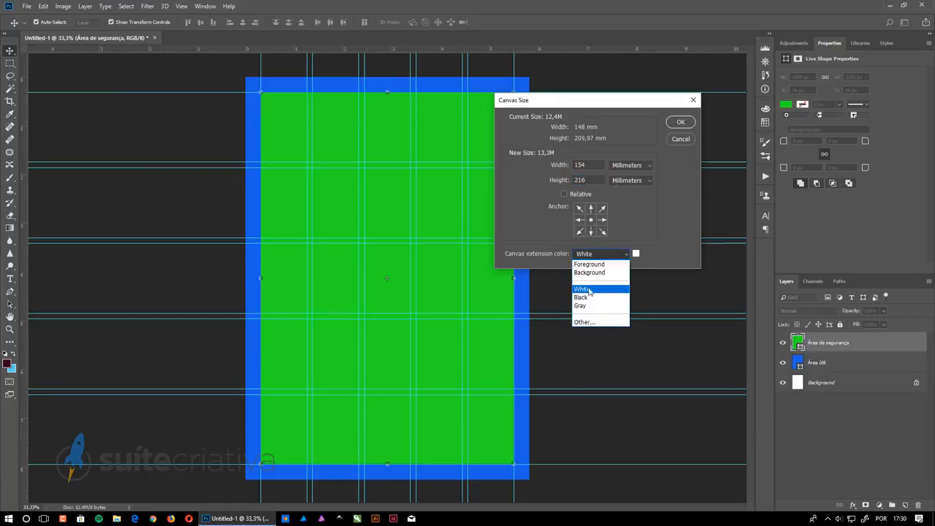
pyautogui.click(585, 290)
pyautogui.press('Return')
# - Duplicate Área útil beneath itself as a red layer named Ságria, and scale it to cover the enlarged canvas
pyautogui.click(824, 363)
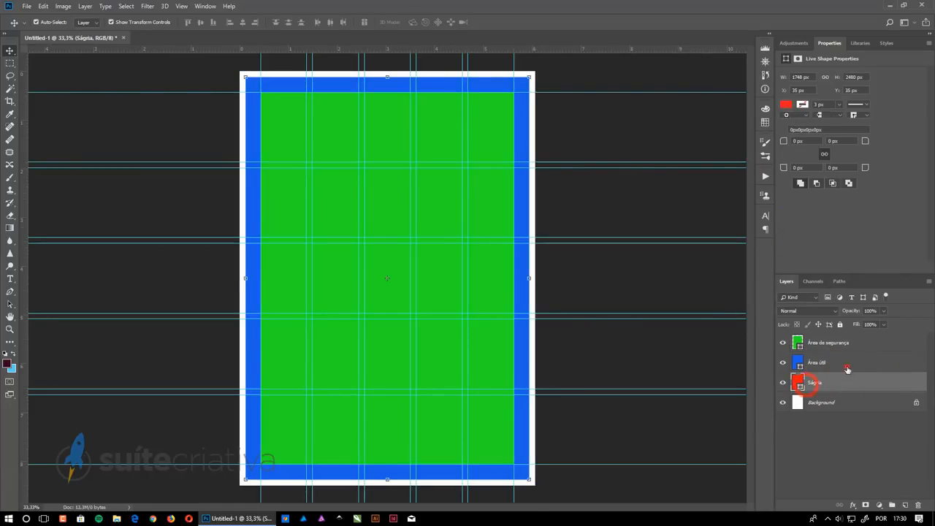
pyautogui.moveTo(529, 76); pyautogui.dragTo(534, 72)
pyautogui.press('Return')
pyautogui.click(611, 137)
pyautogui.click(523, 95)
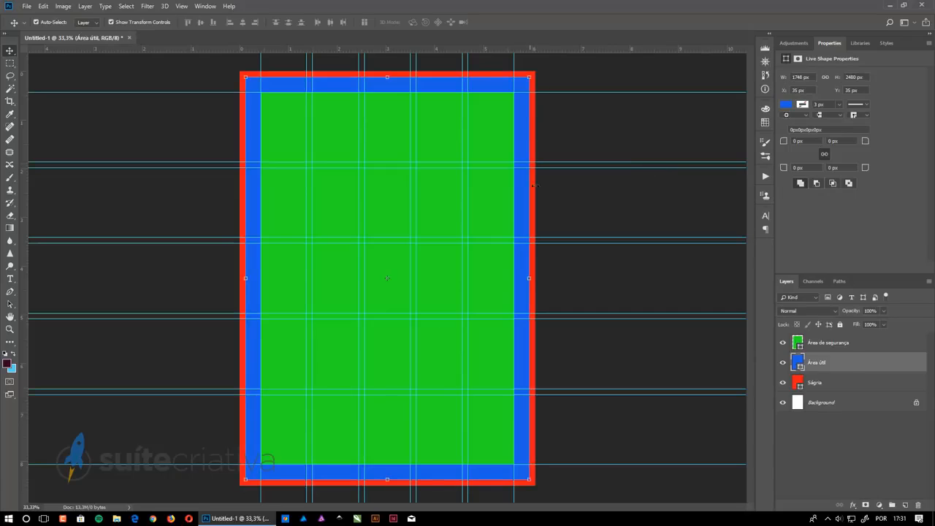
pyautogui.click(512, 114)
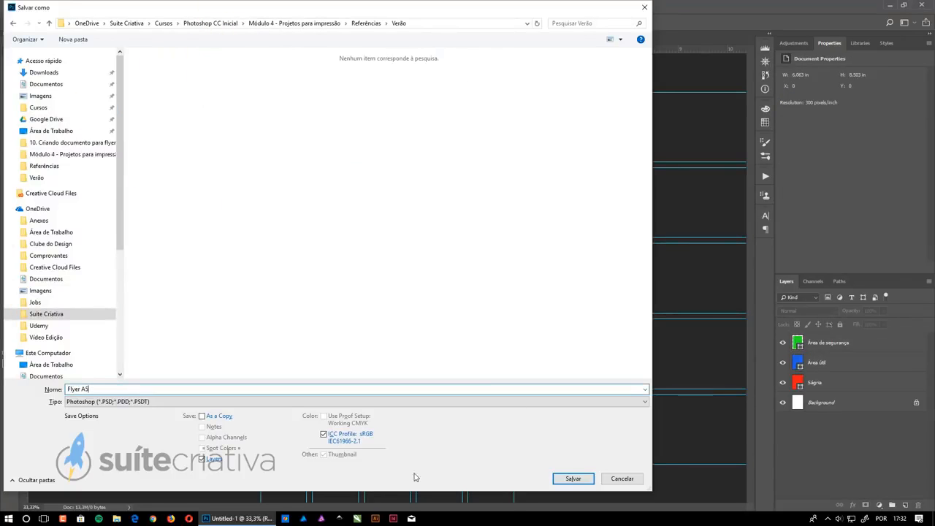
# - Save the document as Flyer A5 in Photoshop format with Maximize Compatibility on and its prompt disabled
pyautogui.press('Return')
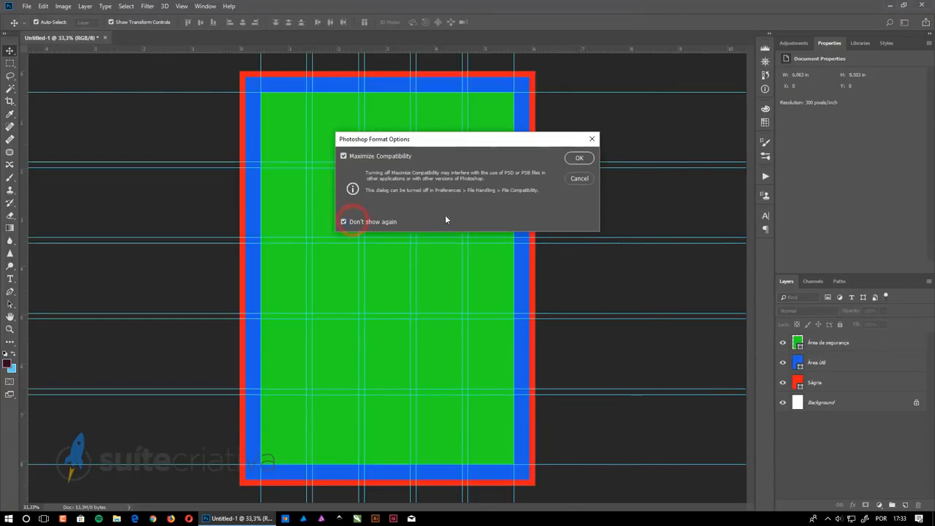
pyautogui.press('Return')
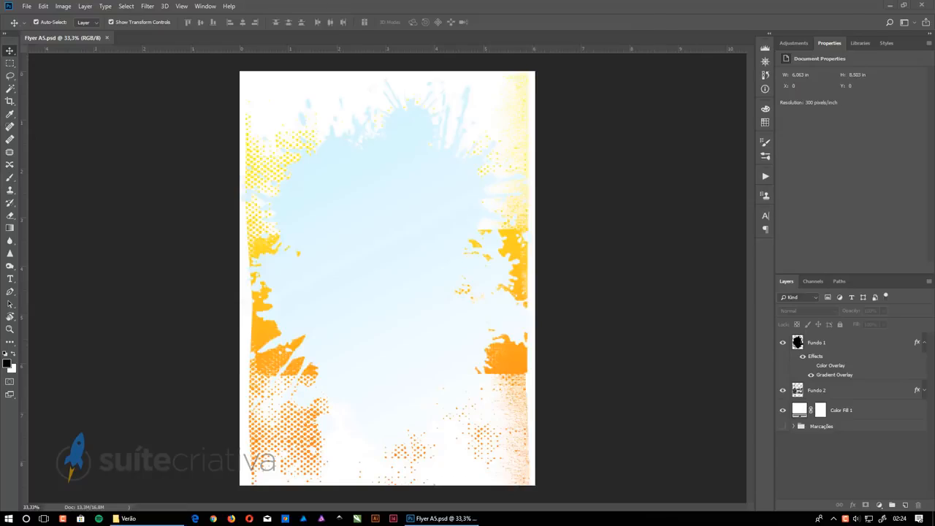
# - Scale and position the placed palm beach photo so that it covers the whole flyer
pyautogui.moveTo(534, 180); pyautogui.dragTo(744, 40)
pyautogui.moveTo(388, 278); pyautogui.dragTo(397, 316)
pyautogui.press('Return')
# - Set the blend mode of the Fundo 2 and Fundo 1 layers to Overlay
pyautogui.click(837, 395)
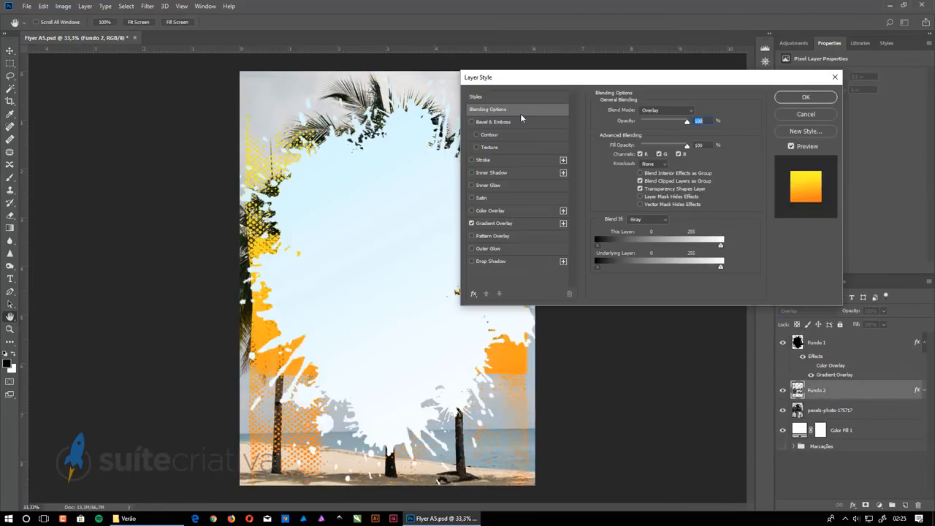
pyautogui.click(893, 340)
pyautogui.click(807, 310)
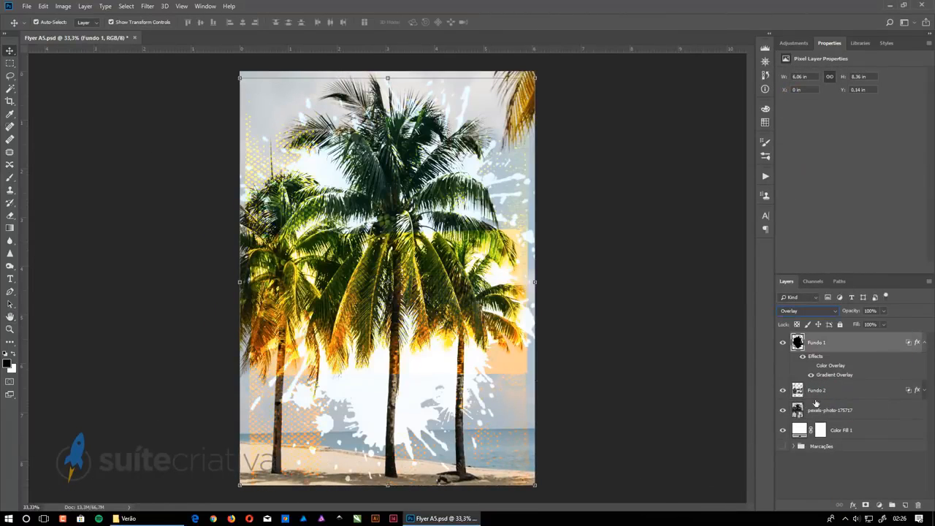
pyautogui.click(816, 393)
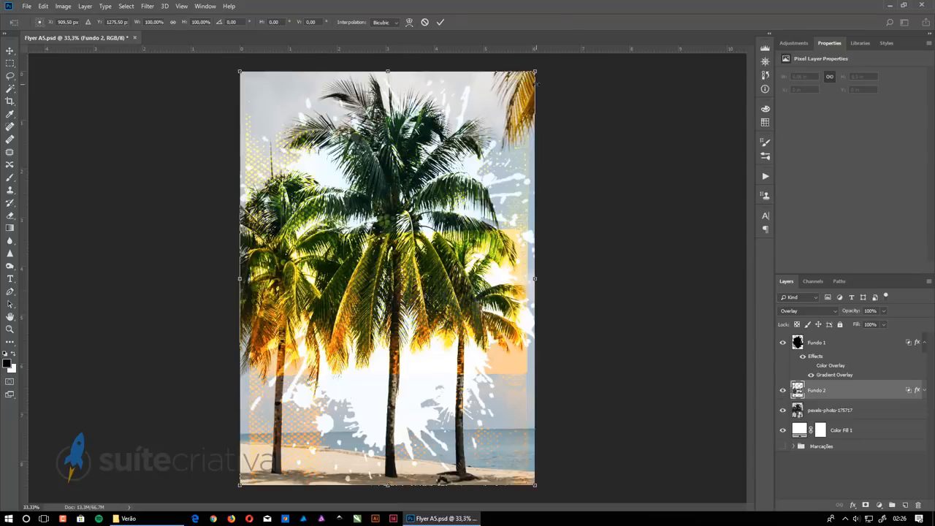
# - Try a Gradient Map adjustment above the palm photo with a different gradient preset
pyautogui.click(839, 410)
pyautogui.click(879, 504)
pyautogui.click(876, 494)
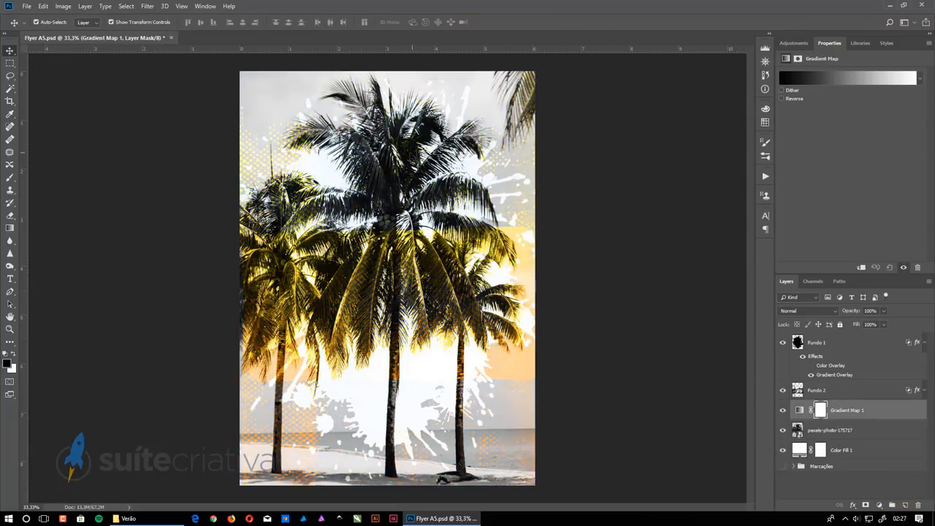
pyautogui.click(919, 79)
pyautogui.click(876, 93)
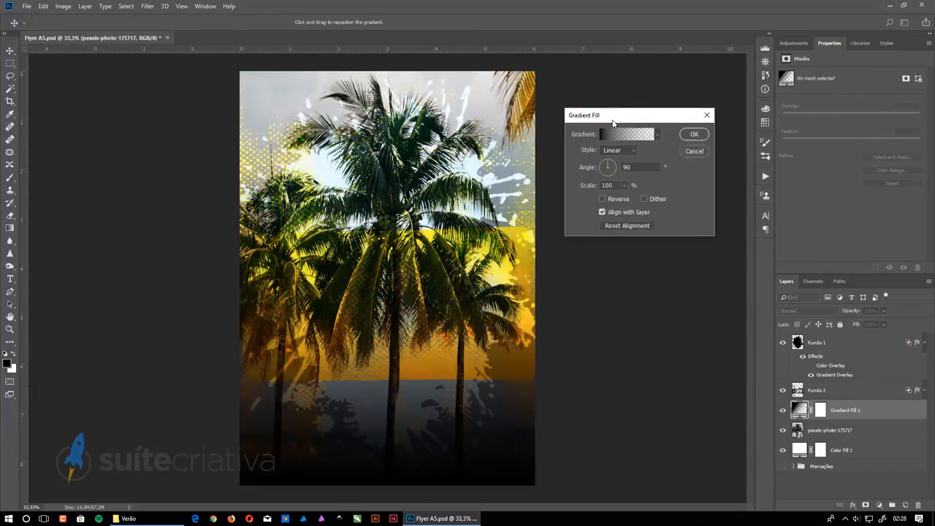
# - Set the gradient fill above the palm photo to linear violet-to-orange at 51.34° and change its blend mode to let the photo show through
pyautogui.click(609, 134)
pyautogui.doubleClick(632, 263)
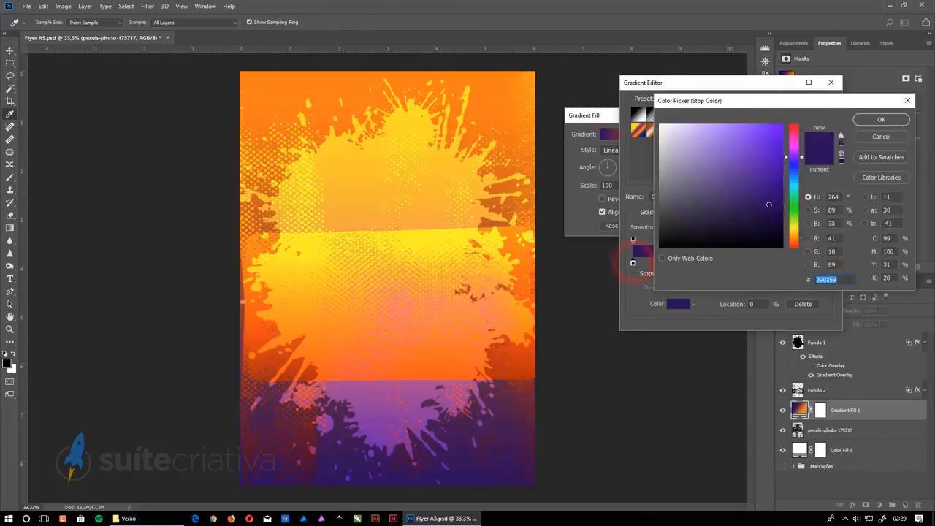
pyautogui.click(881, 119)
pyautogui.click(814, 102)
pyautogui.click(619, 150)
pyautogui.click(620, 150)
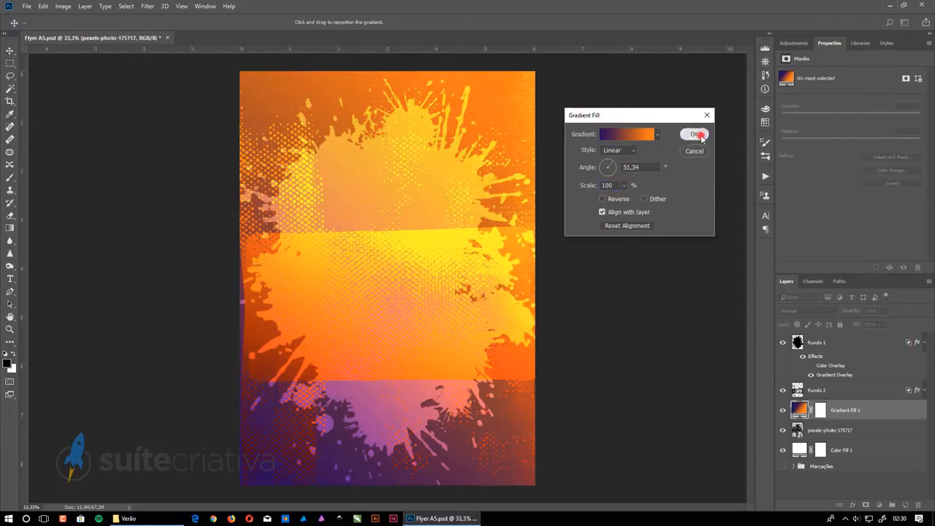
pyautogui.click(694, 135)
pyautogui.click(807, 310)
pyautogui.click(811, 200)
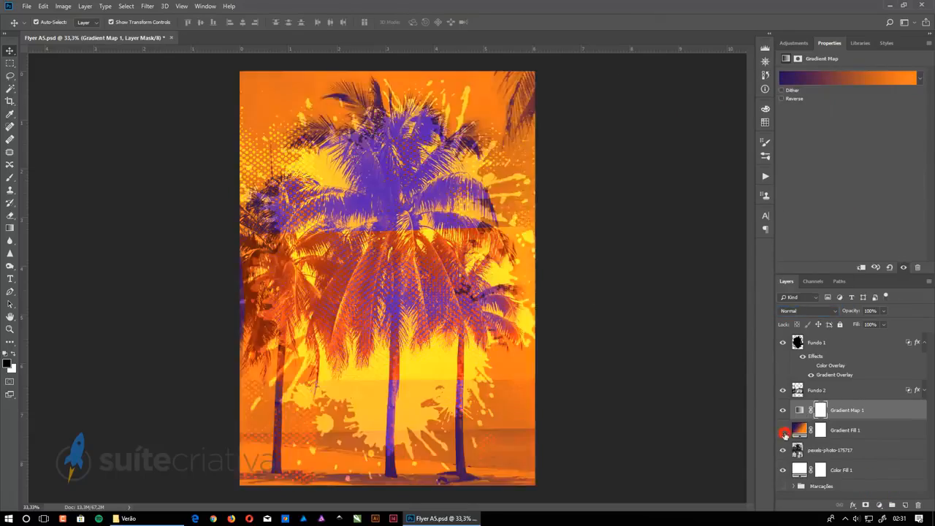
# - Try another blend mode on the Gradient Map adjustment, and delete that adjustment layer
pyautogui.click(807, 310)
pyautogui.click(790, 213)
pyautogui.click(822, 312)
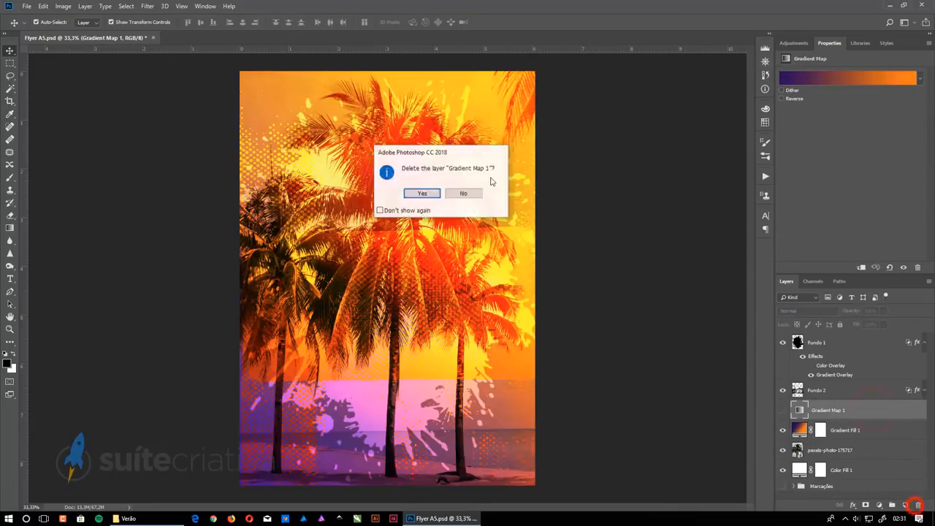
pyautogui.click(422, 191)
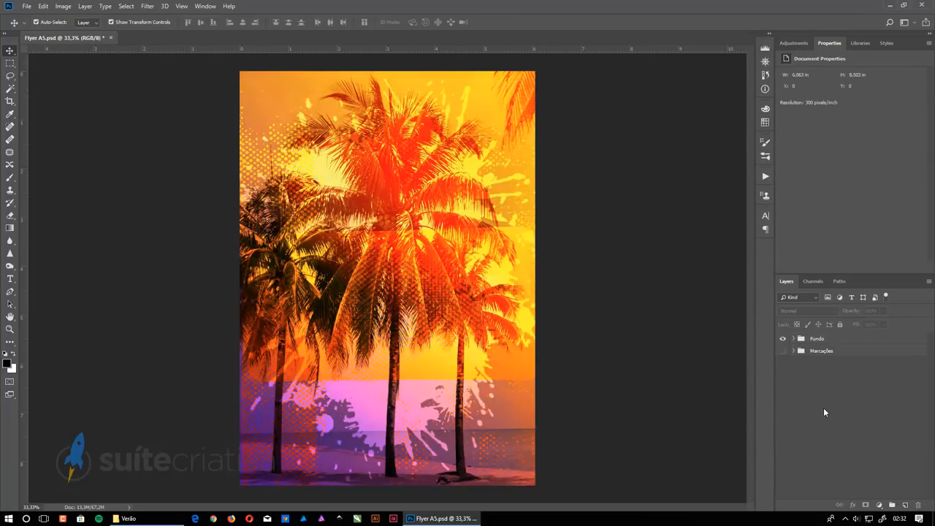
pyautogui.click(832, 352)
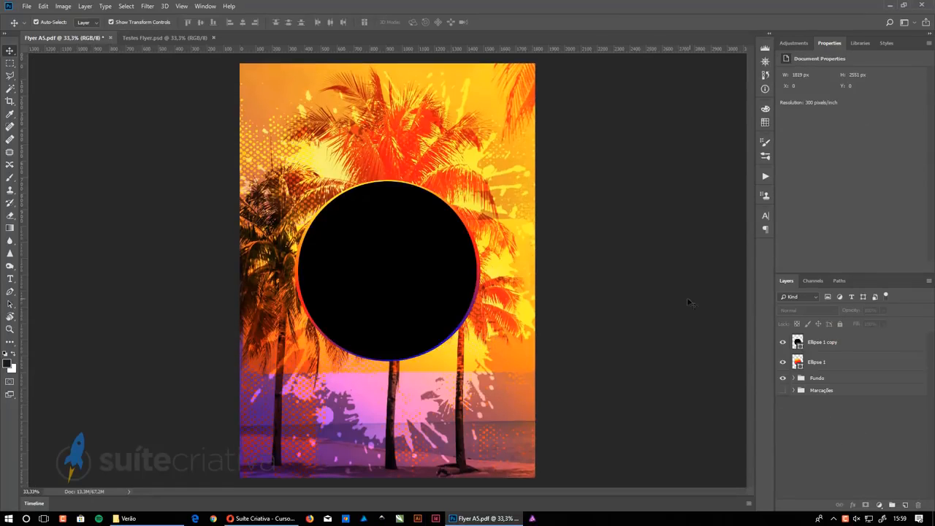
# - Set up the Type tool with Arial Regular at 36 pt, Sharp anti-aliasing and white text, and display the full character settings
pyautogui.click(10, 278)
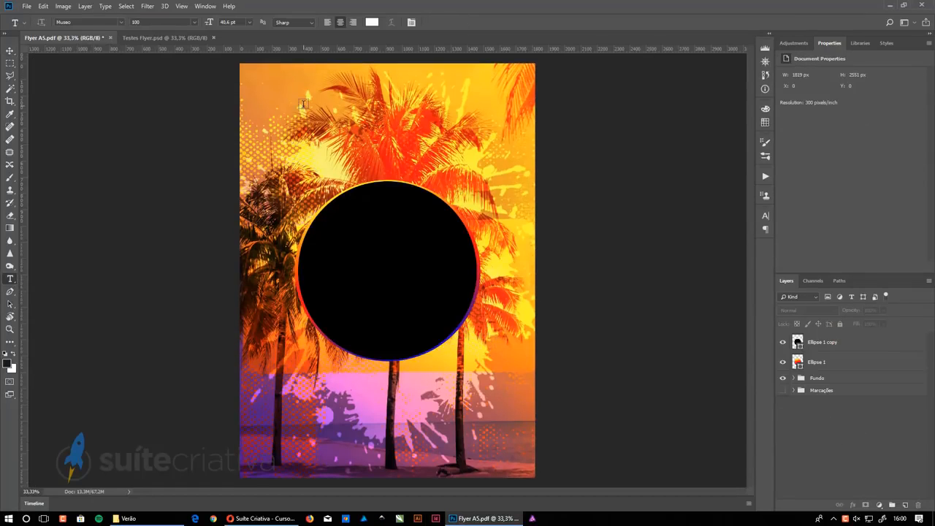
pyautogui.click(88, 21)
pyautogui.click(314, 22)
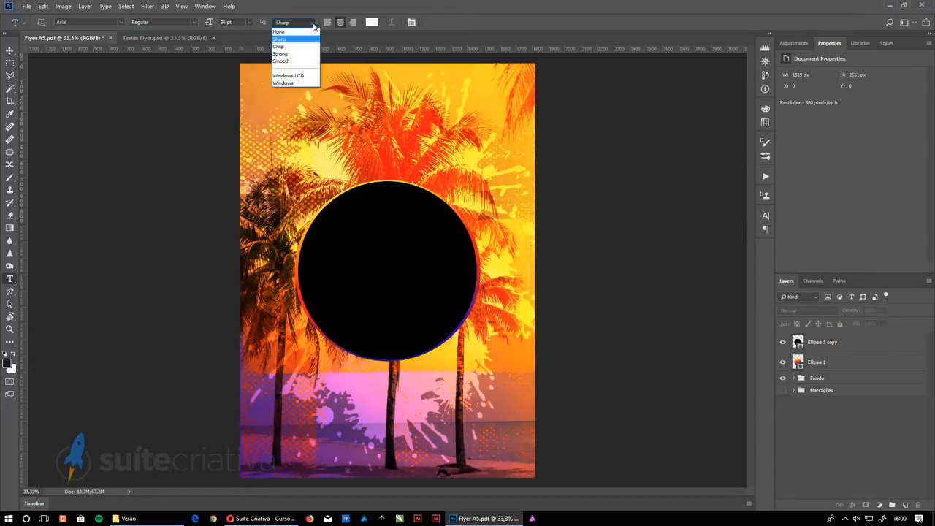
pyautogui.click(297, 39)
pyautogui.click(372, 22)
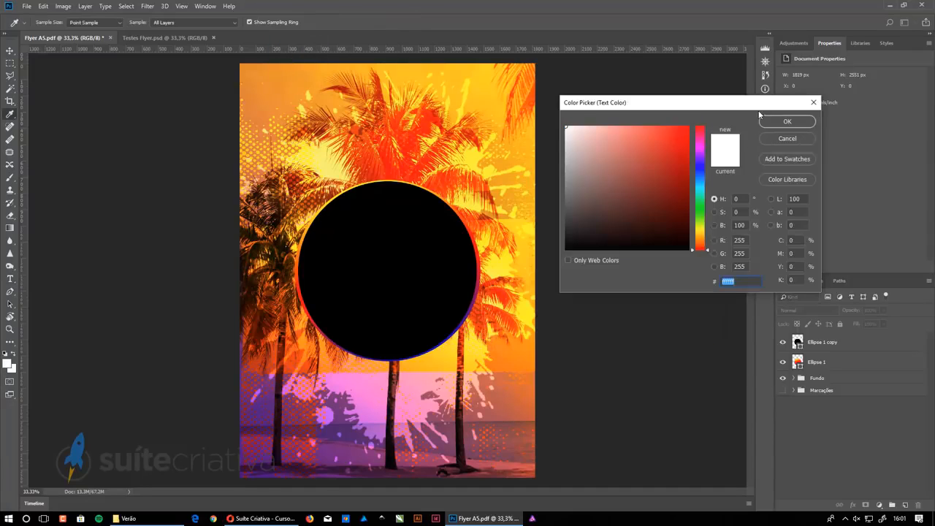
pyautogui.click(787, 121)
pyautogui.click(765, 215)
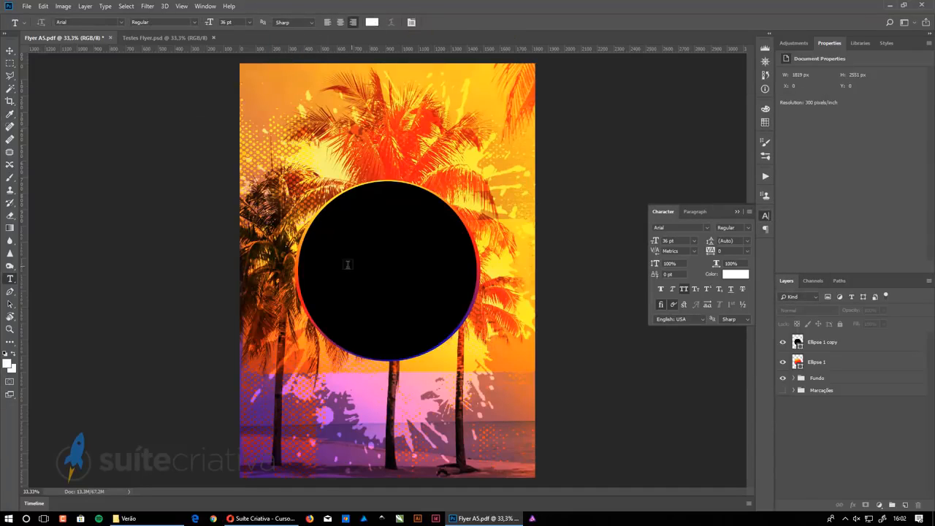
# - Try the text VERÃO over the black circle, first as point text and again inside a paragraph text box
pyautogui.click(333, 248)
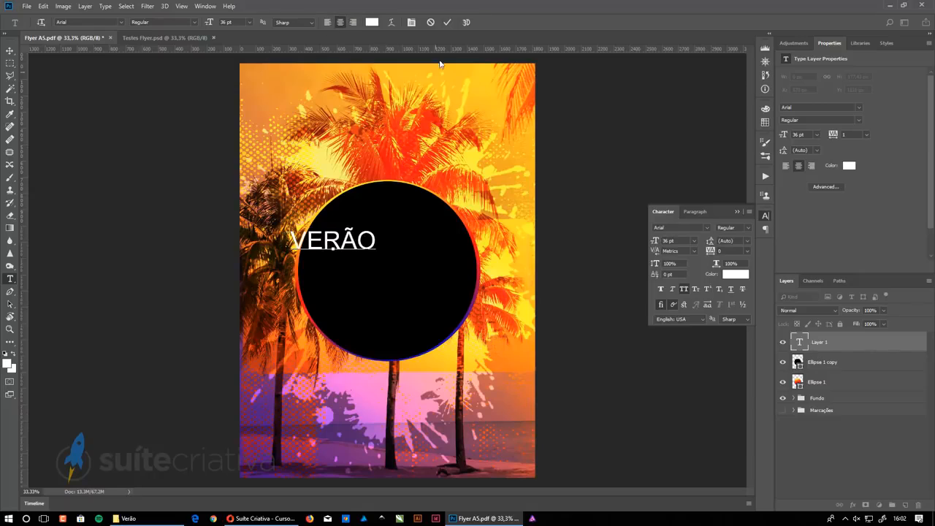
pyautogui.click(430, 22)
pyautogui.moveTo(318, 229); pyautogui.dragTo(456, 316)
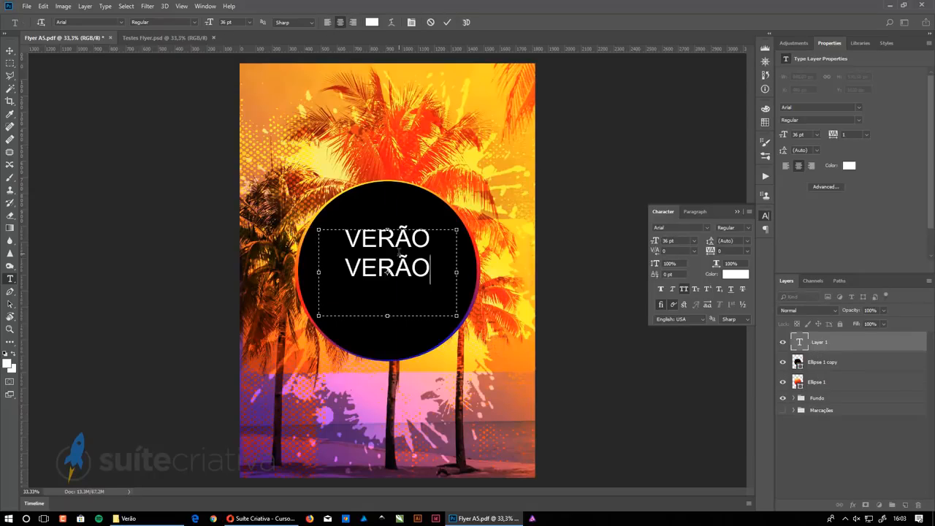
pyautogui.hotkey('ctrl', 'a')
pyautogui.press('BackSpace')
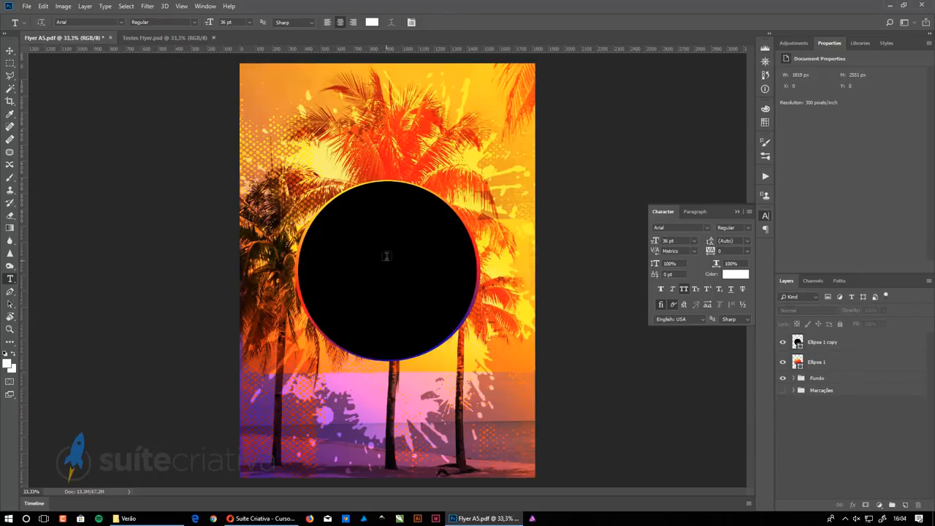
# - Add the text "verão 2018" on two lines inside the black circle, in bold Arial at 58 pt
pyautogui.write('VERÃO 2018')
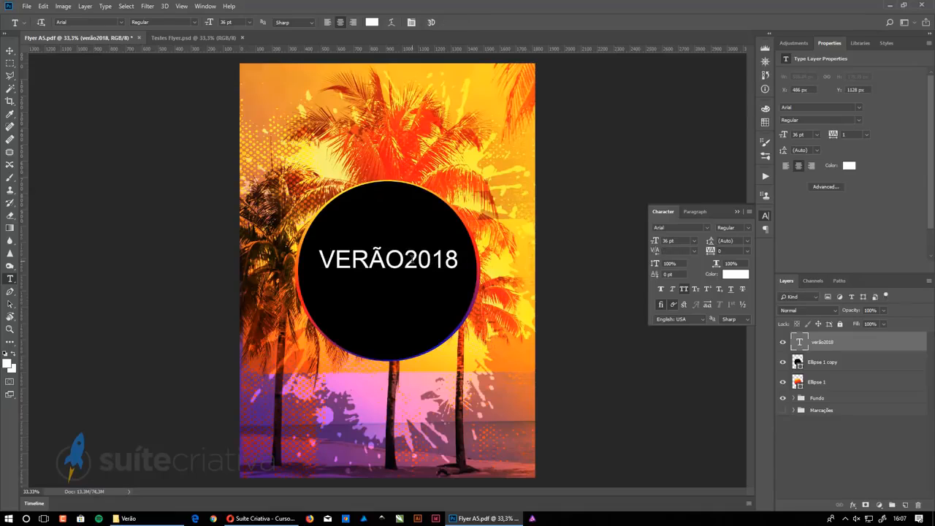
pyautogui.click(435, 261)
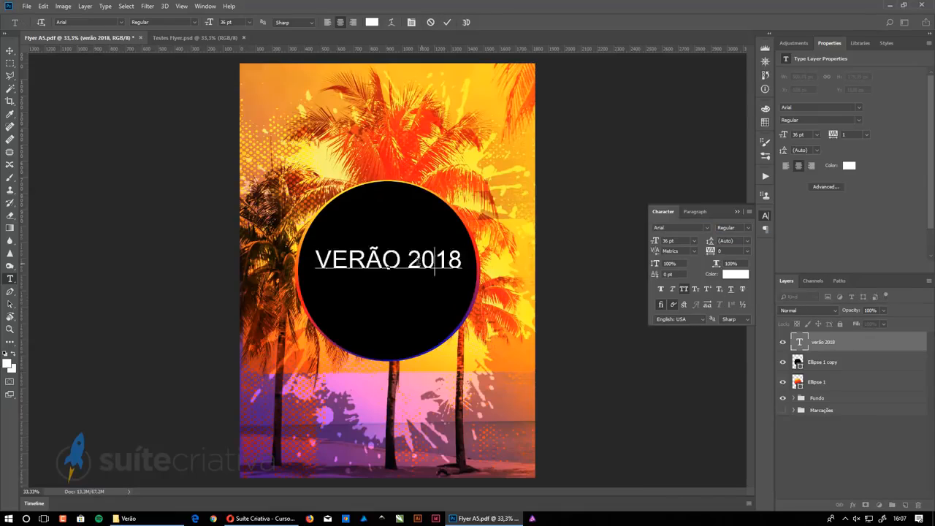
pyautogui.moveTo(654, 243); pyautogui.dragTo(699, 252)
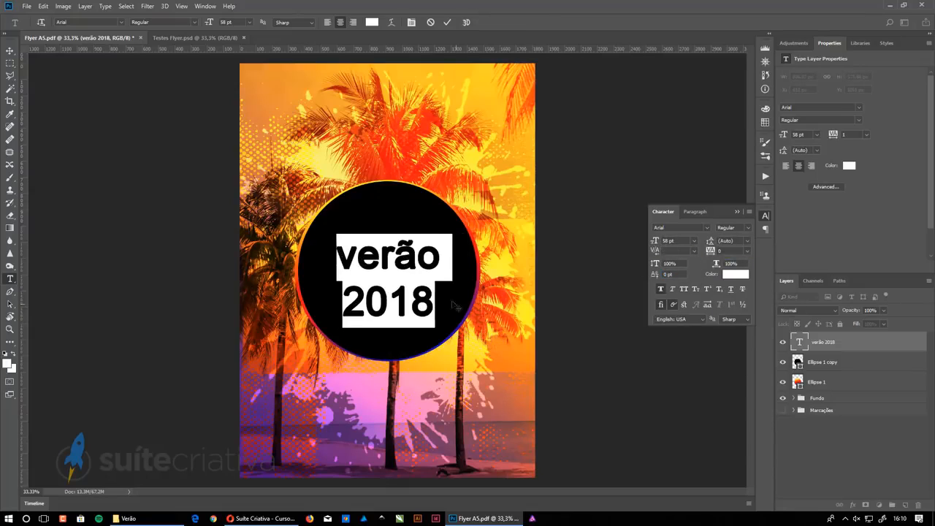
# - Change the circle text to "Verão 2018" in regular weight, and open the left indent of its paragraph settings
pyautogui.click(360, 257)
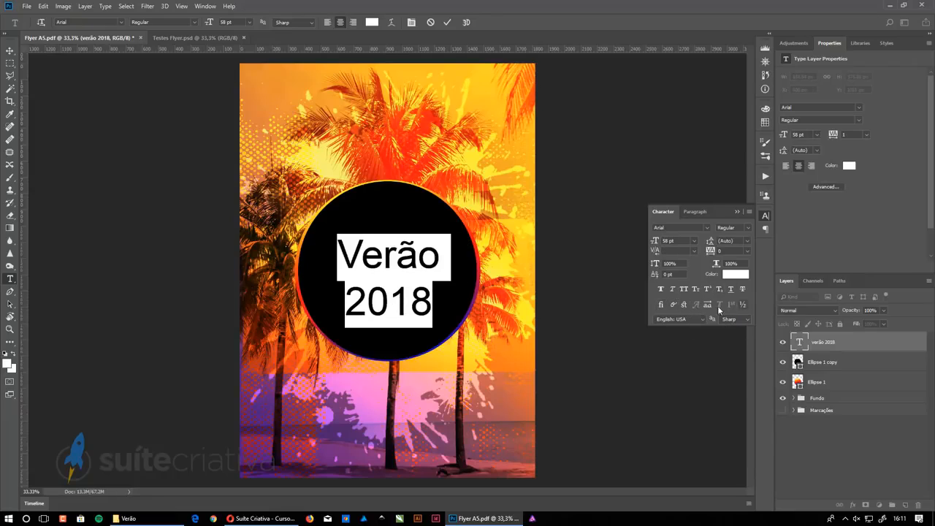
pyautogui.click(695, 211)
pyautogui.click(673, 245)
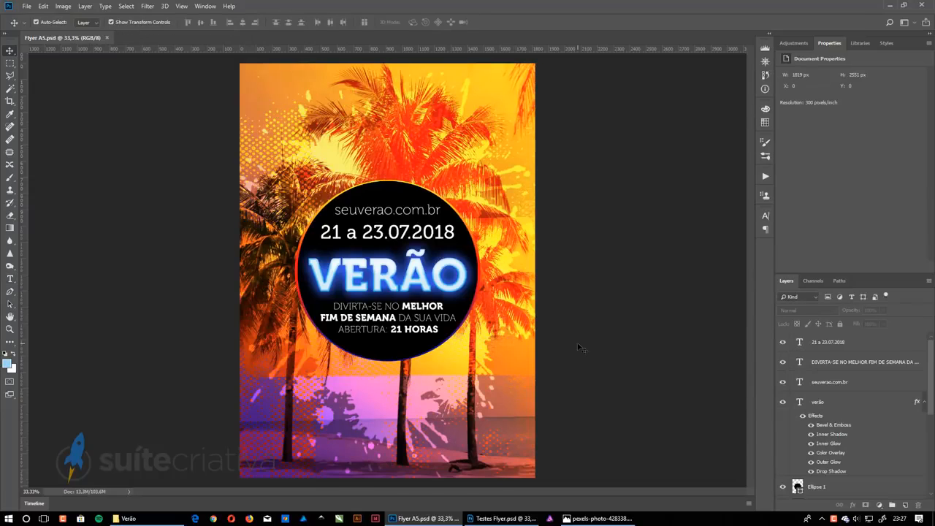
# - Bring up the photo pexels-photo-428338.jpeg, fit it to the view, and compare its channels with those of Flyer A5.psd
pyautogui.hotkey('alt', 'Tab')
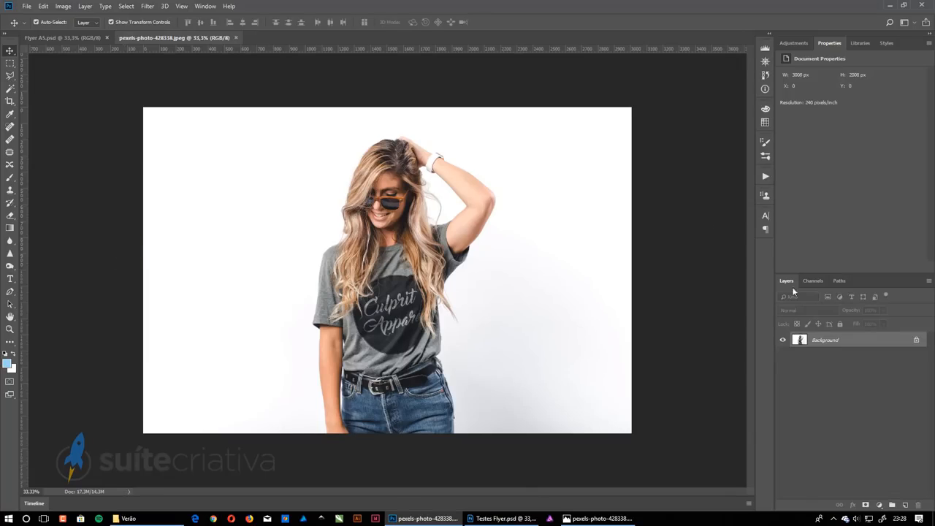
pyautogui.click(812, 280)
pyautogui.hotkey('ctrl', '0')
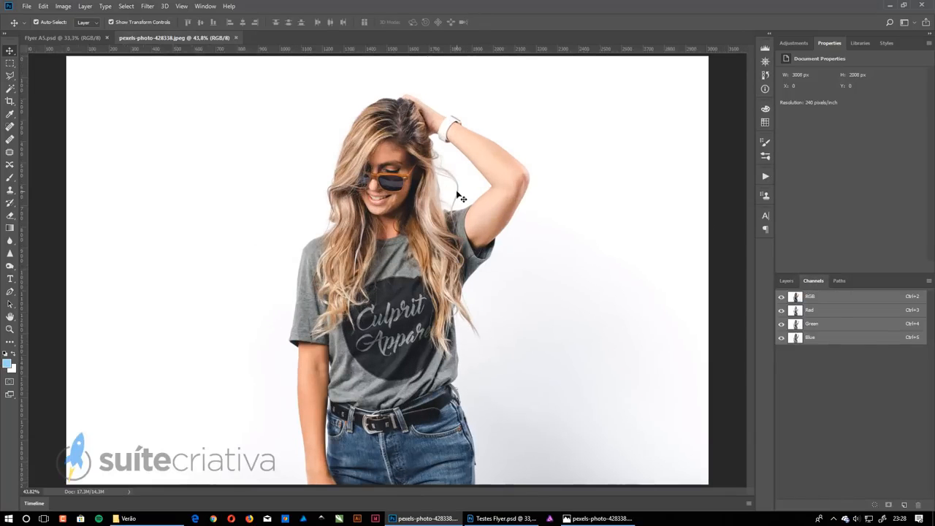
pyautogui.hotkey('ctrl', 'Tab')
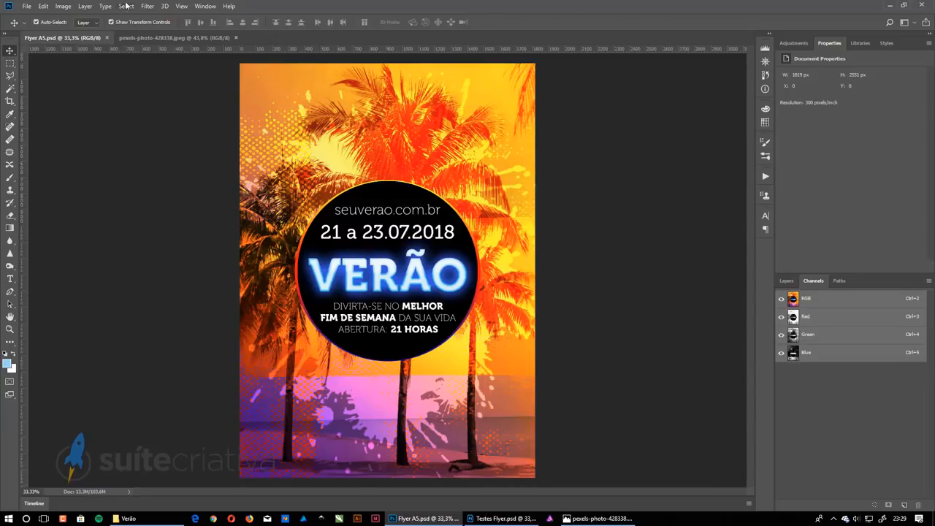
pyautogui.click(174, 38)
pyautogui.hotkey('ctrl', 'Tab')
pyautogui.hotkey('ctrl', 'Tab')
# - View the Red, Green and Blue channels of the woman's photo separately, and duplicate the Blue channel
pyautogui.click(837, 312)
pyautogui.click(834, 324)
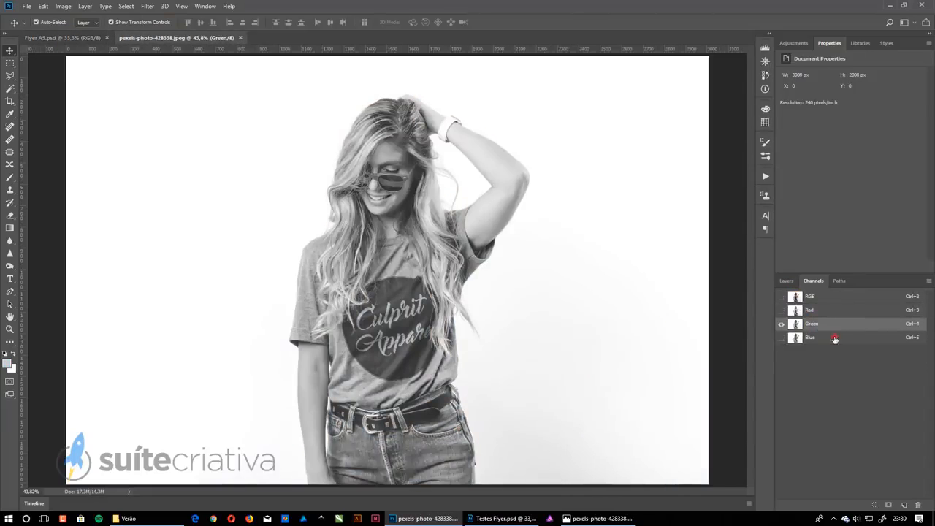
pyautogui.click(835, 338)
pyautogui.moveTo(834, 338); pyautogui.dragTo(903, 505)
# - Darken the woman in the Blue copy channel with Levels, using input levels of about 176 for black and 247 for white
pyautogui.hotkey('ctrl', 'l')
pyautogui.moveTo(656, 184); pyautogui.dragTo(741, 188)
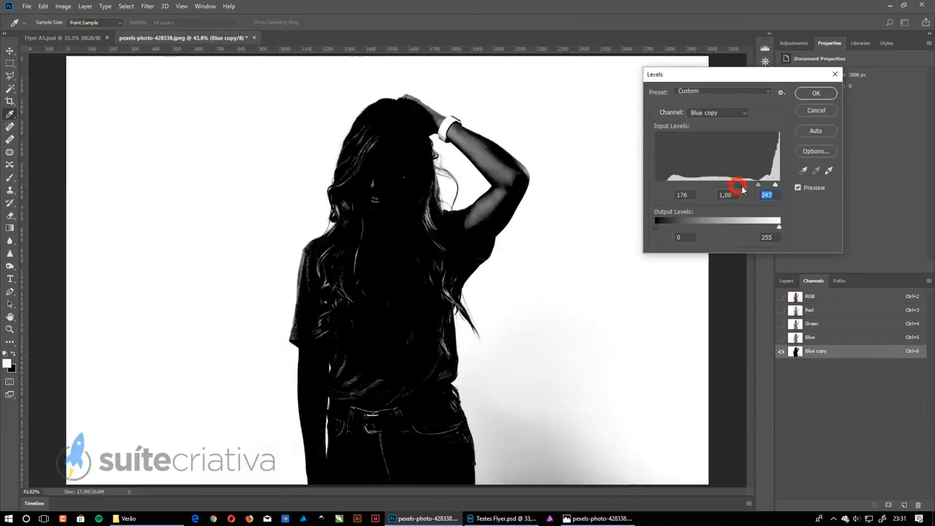
pyautogui.press('Return')
# - Increase the contrast of the Blue copy channel with Curves, reshaping the midtones and moving the white point inward
pyautogui.hotkey('ctrl', 'm')
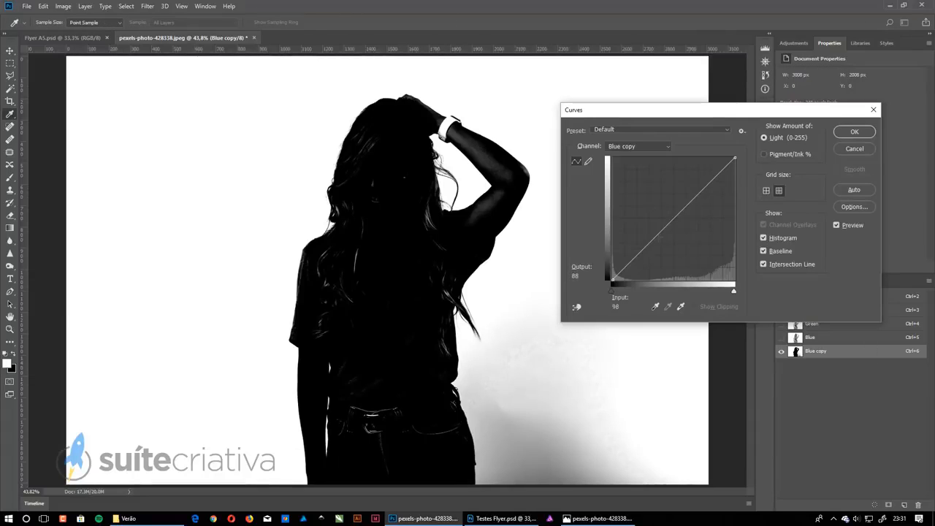
pyautogui.moveTo(659, 236); pyautogui.dragTo(664, 240)
pyautogui.moveTo(734, 158); pyautogui.dragTo(712, 158)
pyautogui.press('Return')
# - Brush the light streaks in the woman's hair and face solid black in the Blue copy channel
pyautogui.hotkey('ctrl', '+')
pyautogui.hotkey('ctrl', '+')
pyautogui.hotkey('ctrl', '+')
pyautogui.hotkey('ctrl', '-')
pyautogui.moveTo(373, 294); pyautogui.dragTo(428, 273)
pyautogui.hotkey('ctrl', '+')
pyautogui.hotkey('ctrl', '+')
pyautogui.press('b')
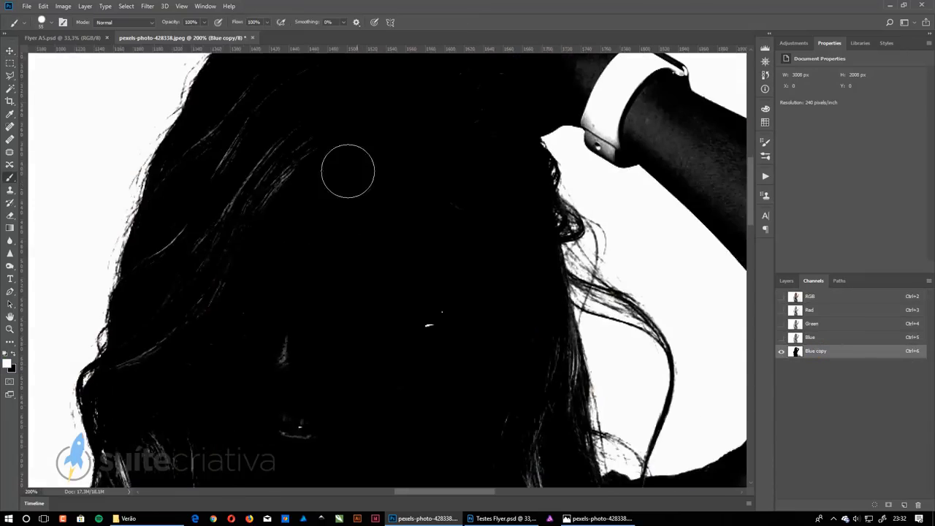
pyautogui.scroll(-3, 398, 175)
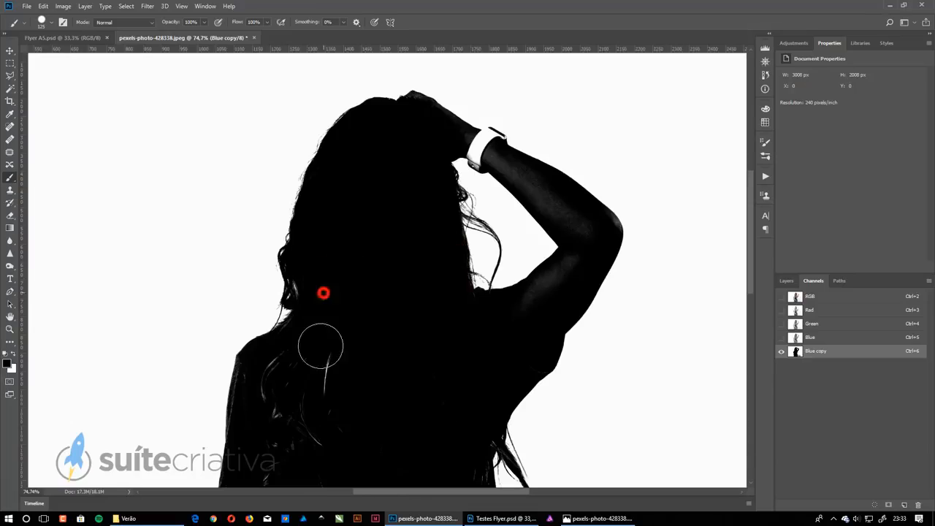
pyautogui.moveTo(320, 345); pyautogui.dragTo(292, 409)
# - Check the RGB composite, and brush the remaining light areas of the woman's torso and sleeve black in Blue copy
pyautogui.click(828, 296)
pyautogui.moveTo(324, 293); pyautogui.dragTo(379, 105)
pyautogui.click(824, 352)
pyautogui.scroll(4, 303, 162)
pyautogui.moveTo(383, 372); pyautogui.dragTo(387, 140)
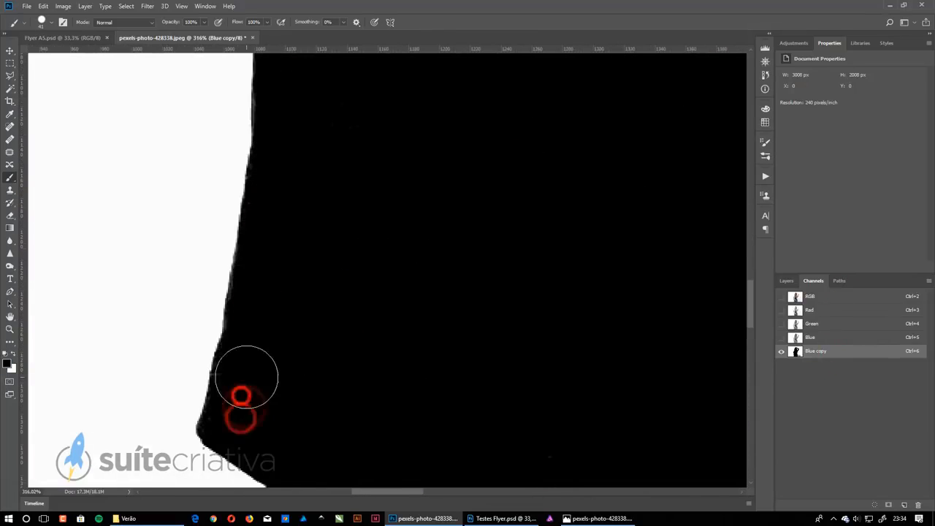
# - Brush the gray areas inside the woman's clothing and arms black, following the silhouette's edges
pyautogui.scroll(-3, 246, 377)
pyautogui.moveTo(534, 251); pyautogui.dragTo(551, 309)
pyautogui.moveTo(493, 246); pyautogui.dragTo(371, 467)
pyautogui.scroll(3, 490, 165)
pyautogui.moveTo(394, 280); pyautogui.dragTo(292, 168)
pyautogui.moveTo(464, 322); pyautogui.dragTo(542, 416)
# - Brush the white wristwatch and the surrounding wrist area black with a small brush
pyautogui.click(208, 241)
pyautogui.click(225, 173)
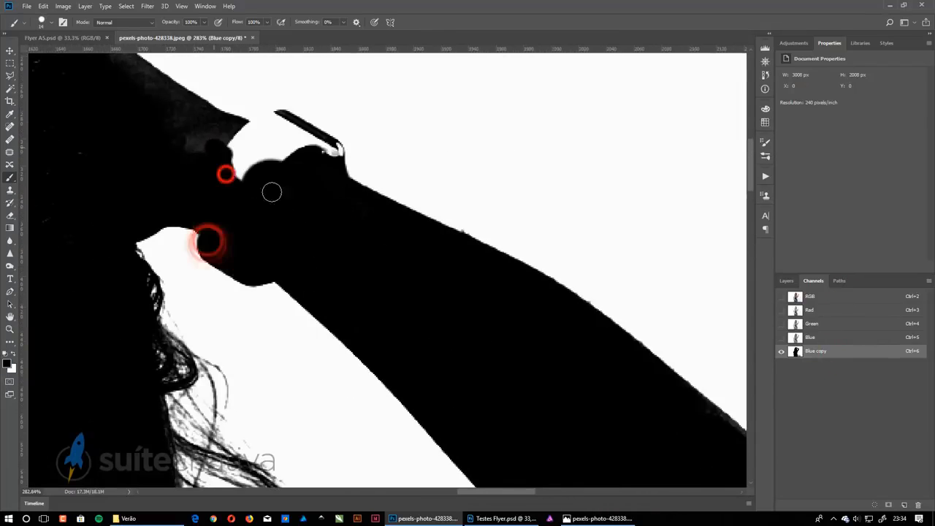
pyautogui.moveTo(272, 192); pyautogui.dragTo(276, 249)
pyautogui.moveTo(314, 219)
pyautogui.mouseDown()
pyautogui.moveTo(248, 197)
pyautogui.moveTo(457, 331)
pyautogui.mouseUp()
pyautogui.moveTo(311, 236); pyautogui.dragTo(219, 183)
# - Brush the gray shadow in the background beside the woman's hips white in the Blue copy channel
pyautogui.scroll(-4, 460, 146)
pyautogui.scroll(2, 555, 306)
pyautogui.press('x')
pyautogui.moveTo(484, 435); pyautogui.dragTo(436, 217)
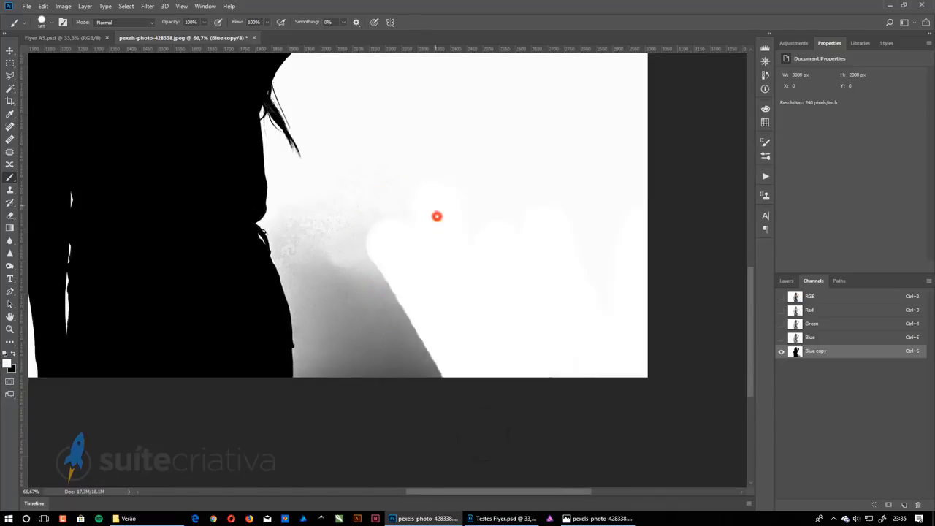
pyautogui.scroll(-4, 437, 216)
# - Compare Blue copy with the RGB composite, and brush away the last gray remnants around the silhouette
pyautogui.hotkey('ctrl', '2')
pyautogui.hotkey('ctrl', '6')
pyautogui.scroll(6, 336, 336)
pyautogui.moveTo(359, 365); pyautogui.dragTo(329, 154)
pyautogui.scroll(-3, 329, 154)
pyautogui.moveTo(321, 119); pyautogui.dragTo(350, 362)
pyautogui.hotkey('ctrl', '0')
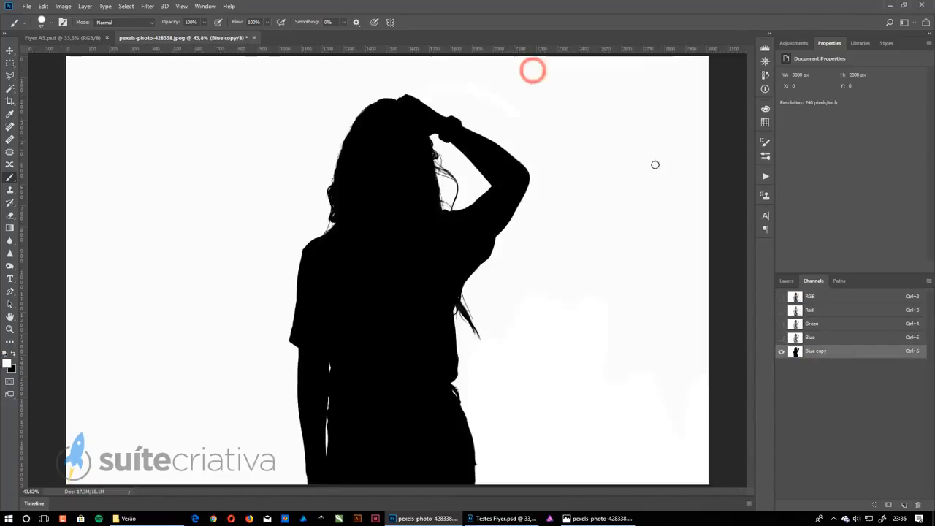
# - Load the Blue copy channel as a selection, add it as a mask on the photo layer, and invert that mask
pyautogui.keyDown('ctrl'); pyautogui.click(795, 351); pyautogui.keyUp('ctrl')
pyautogui.click(810, 296)
pyautogui.click(785, 281)
pyautogui.click(865, 505)
pyautogui.hotkey('ctrl', 'i')
# - Crop the cut-out photo closer around the woman, trimming the empty transparent areas
pyautogui.hotkey('ctrl', '-')
pyautogui.press('c')
pyautogui.click(386, 158)
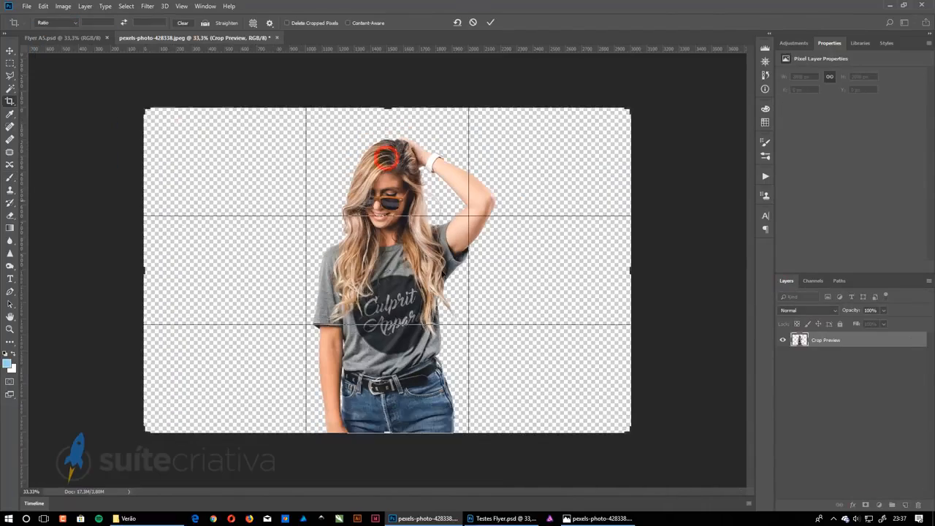
pyautogui.moveTo(631, 270); pyautogui.dragTo(568, 271)
pyautogui.moveTo(207, 108); pyautogui.dragTo(285, 117)
pyautogui.click(490, 22)
# - Save the cropped cutout as a new file with its own file type, and bring up the Verão folder
pyautogui.hotkey('ctrl', 'shift', 's')
pyautogui.click(138, 405)
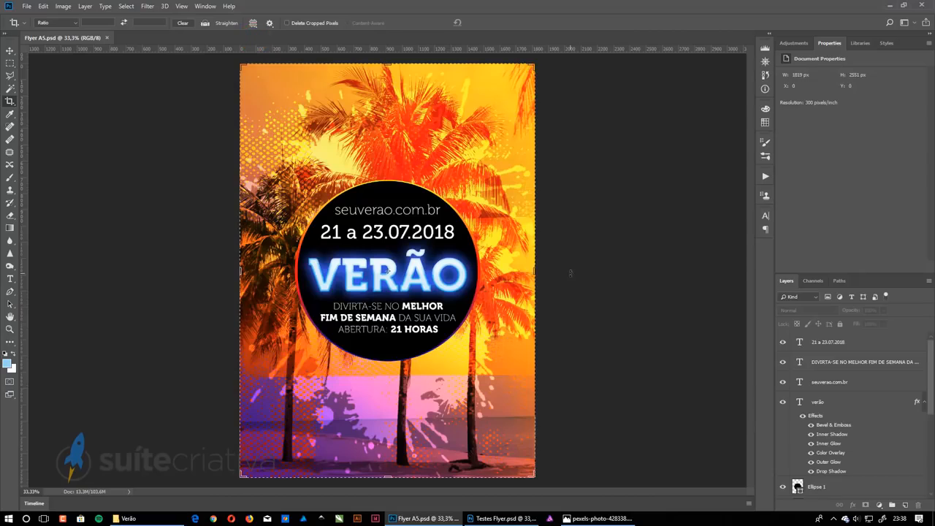
pyautogui.click(127, 518)
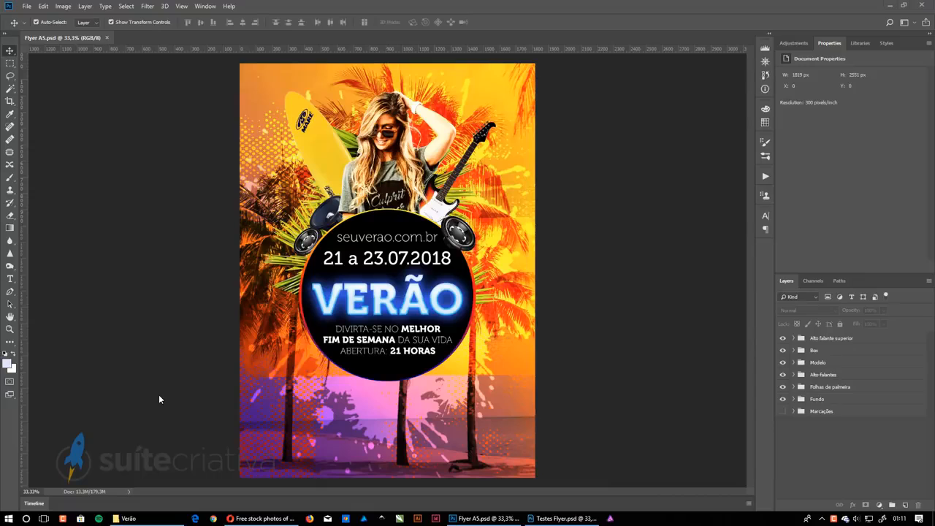
# - Duplicate the two ellipse layers of the Box group, and group the copies above all layers as "Atração 1"
pyautogui.click(845, 433)
pyautogui.keyDown('shift'); pyautogui.click(845, 454); pyautogui.keyUp('shift')
pyautogui.hotkey('ctrl', 'j')
pyautogui.moveTo(845, 436); pyautogui.dragTo(839, 333)
pyautogui.hotkey('ctrl', 'g')
pyautogui.doubleClick(819, 337)
pyautogui.write('Atração 1')
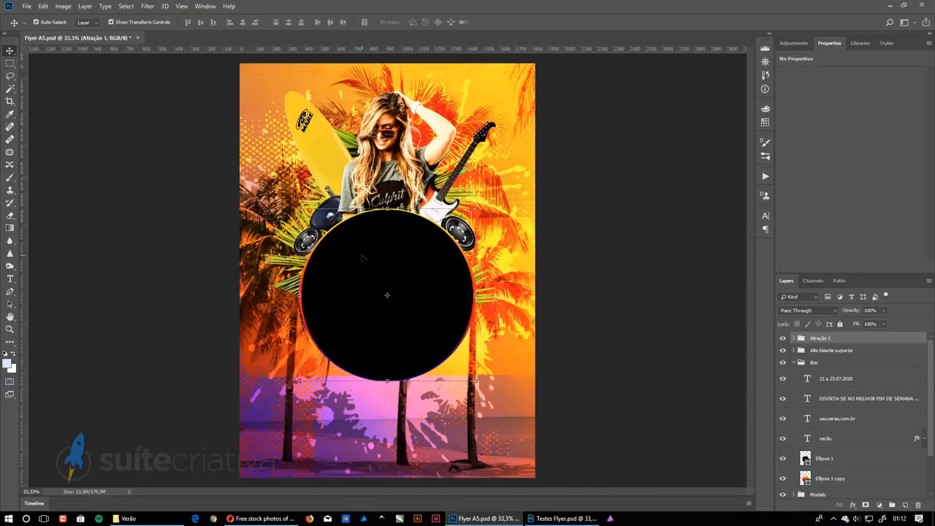
# - Scale the Atração 1 circle down and place it in the flyer's lower left area
pyautogui.moveTo(445, 278); pyautogui.dragTo(420, 345)
pyautogui.moveTo(437, 284); pyautogui.dragTo(330, 387)
pyautogui.press('Return')
# - Copy the VERÃO text layer into the Atração 1 group, move it near the small circle and scale it to 40%
pyautogui.scroll(6, 378, 467)
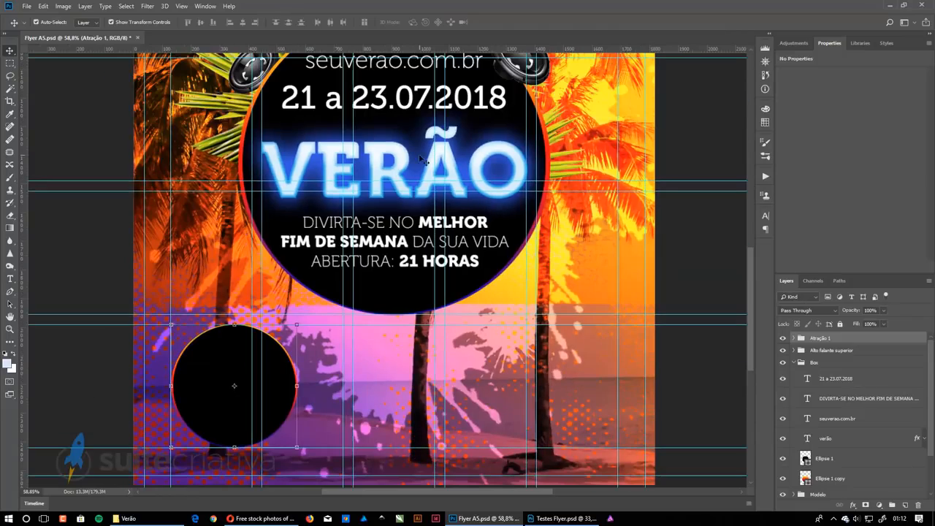
pyautogui.click(840, 438)
pyautogui.hotkey('ctrl', 'j')
pyautogui.moveTo(839, 439); pyautogui.dragTo(833, 341)
pyautogui.click(793, 362)
pyautogui.moveTo(453, 165); pyautogui.dragTo(364, 396)
pyautogui.write('40')
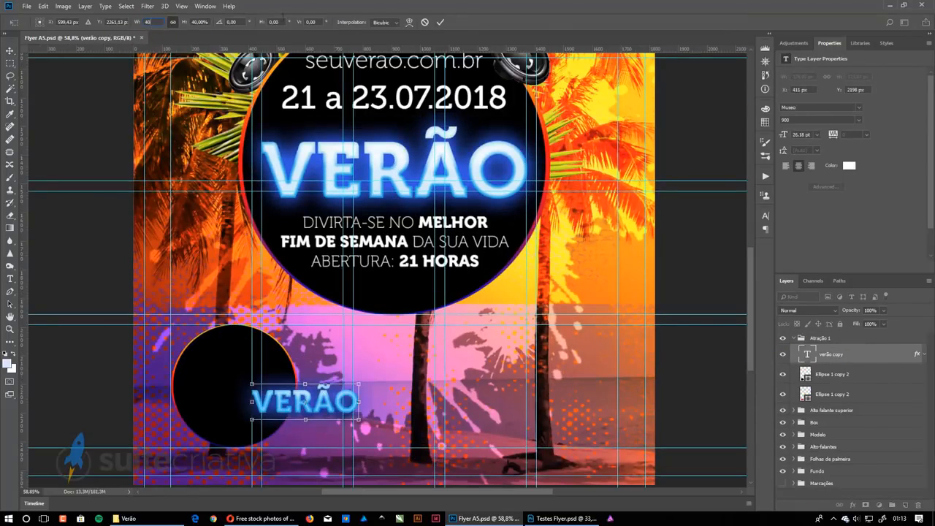
# - Scale down the layer effects of the copied VERÃO text to suit its reduced size
pyautogui.click(85, 6)
pyautogui.moveTo(146, 103)
pyautogui.click(210, 276)
pyautogui.press('Return')
# - Position the small VERÃO text centred across the lower edge of the small circle
pyautogui.moveTo(298, 396); pyautogui.dragTo(255, 433)
pyautogui.click(765, 229)
pyautogui.moveTo(255, 434); pyautogui.dragTo(259, 434)
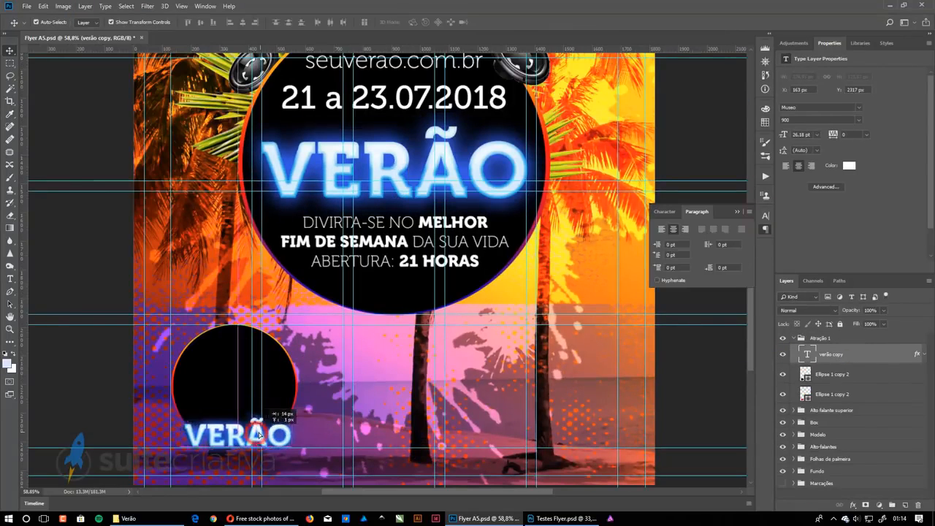
pyautogui.click(180, 6)
pyautogui.click(201, 271)
# - Copy the DIVIRTA-SE text layer into the Atração 1 group, place it inside the small circle and clear its wording
pyautogui.click(394, 241)
pyautogui.hotkey('ctrl', 'j')
pyautogui.moveTo(848, 458); pyautogui.dragTo(847, 349)
pyautogui.moveTo(394, 242); pyautogui.dragTo(248, 388)
pyautogui.doubleClick(247, 371)
pyautogui.press('BackSpace')
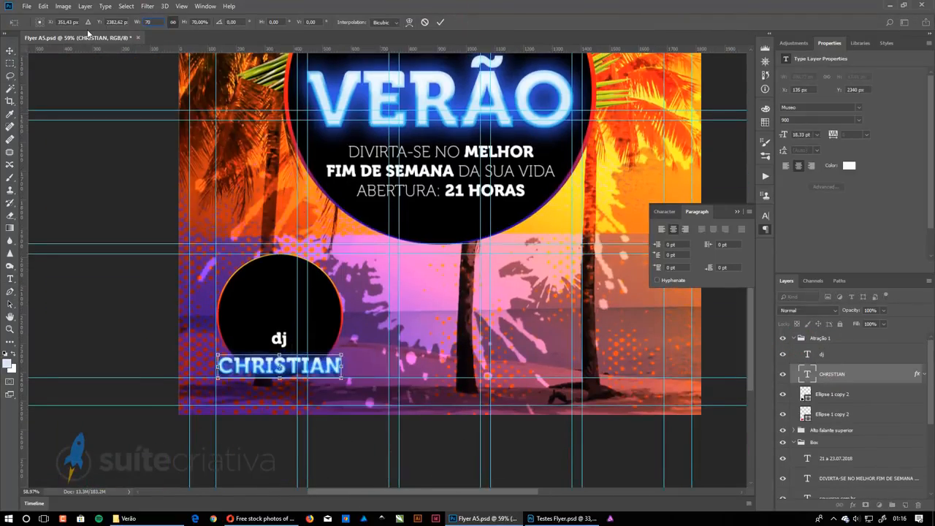
# - Scale the first performer's name to 70%, and clip the photo pexels-photo-743715 to the small black circle in Atração 1
pyautogui.click(85, 6)
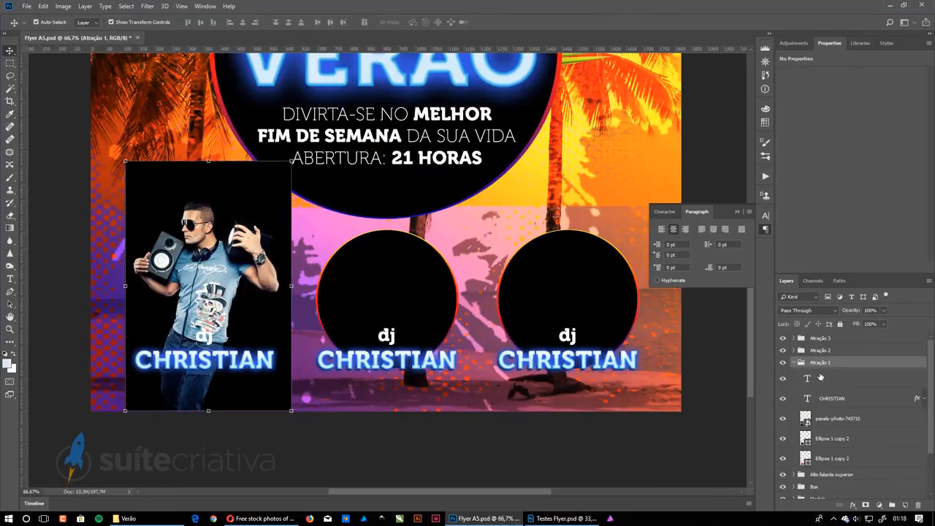
pyautogui.click(826, 394)
pyautogui.keyDown('alt'); pyautogui.click(827, 406); pyautogui.keyUp('alt')
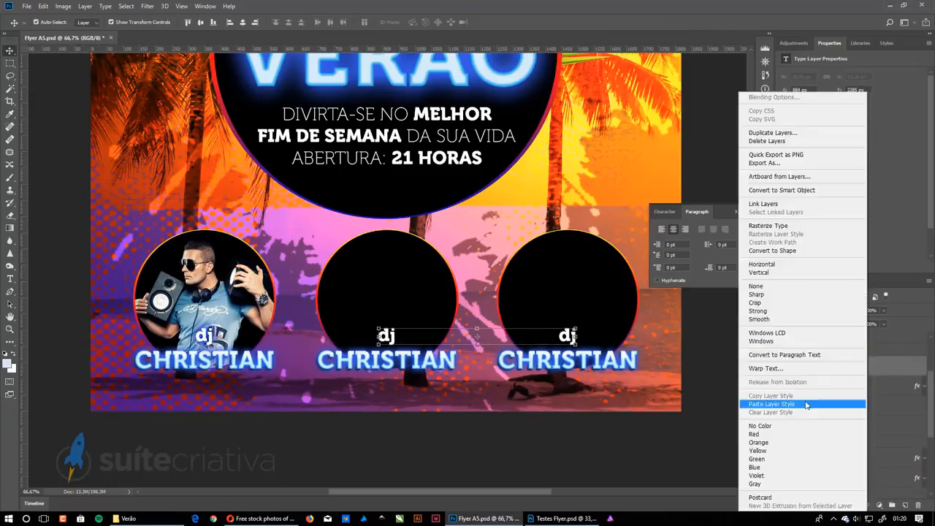
# - Paste the layer style onto the other two dj labels, and open the Color Overlay colour of the first performer's name
pyautogui.click(806, 404)
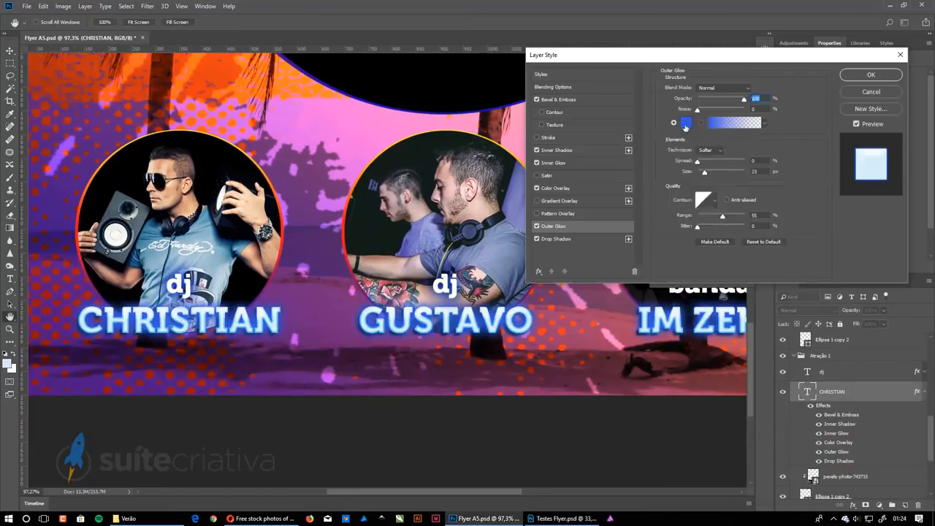
pyautogui.click(567, 187)
pyautogui.click(762, 88)
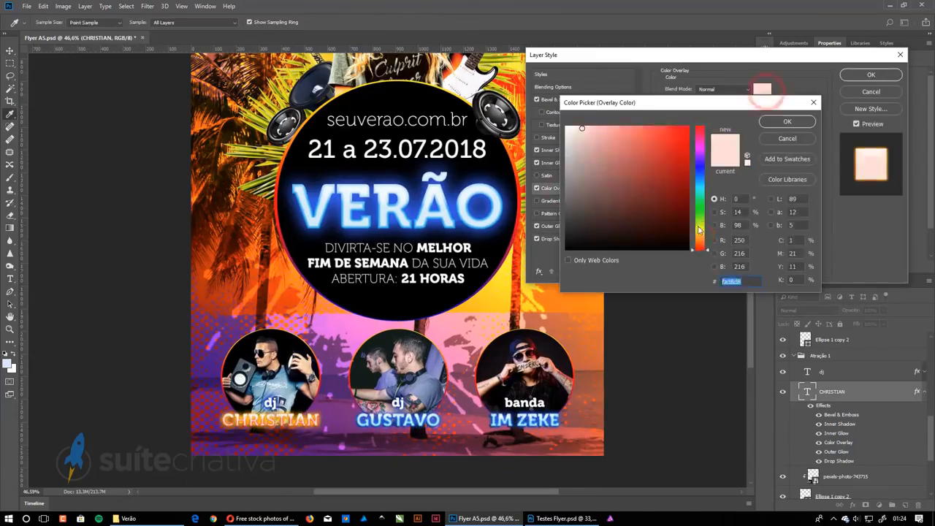
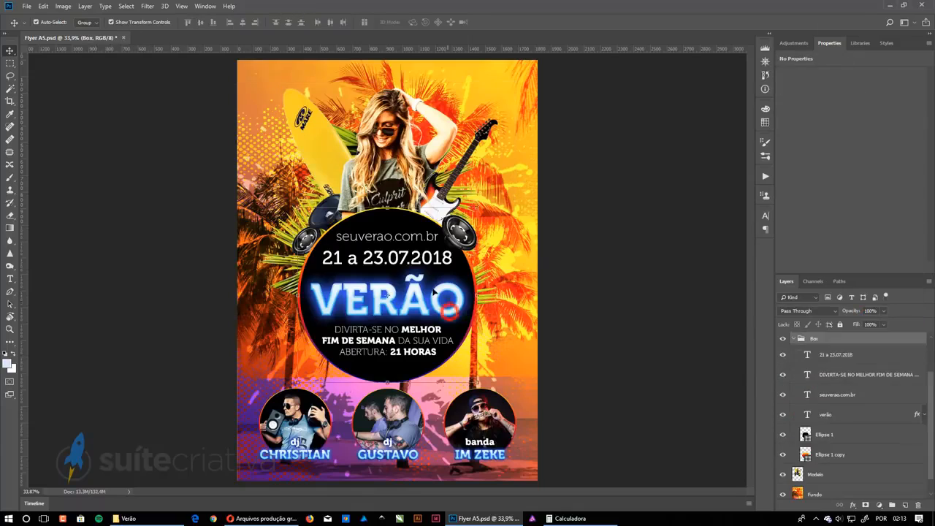
# - Rasterize the layer style of the verão text layer in the Box group
pyautogui.rightClick(833, 414)
pyautogui.click(868, 139)
pyautogui.rightClick(830, 411)
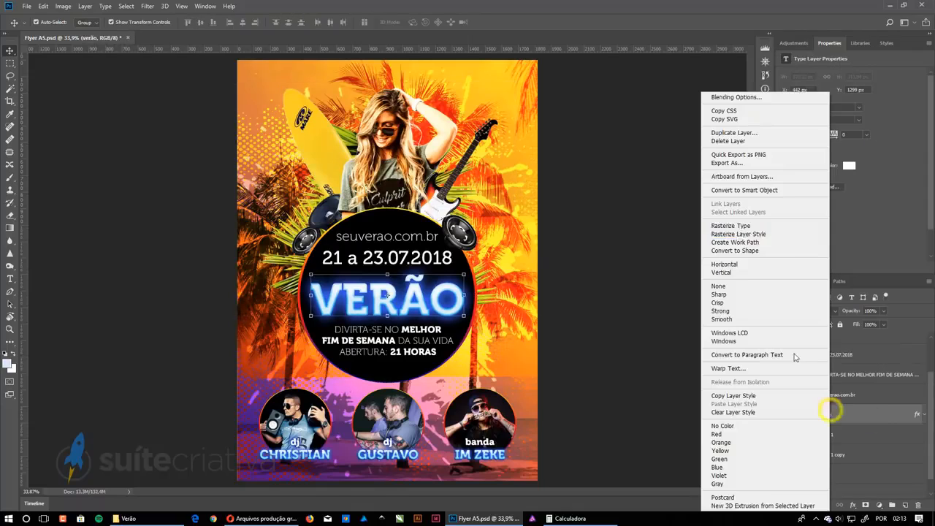
pyautogui.click(765, 235)
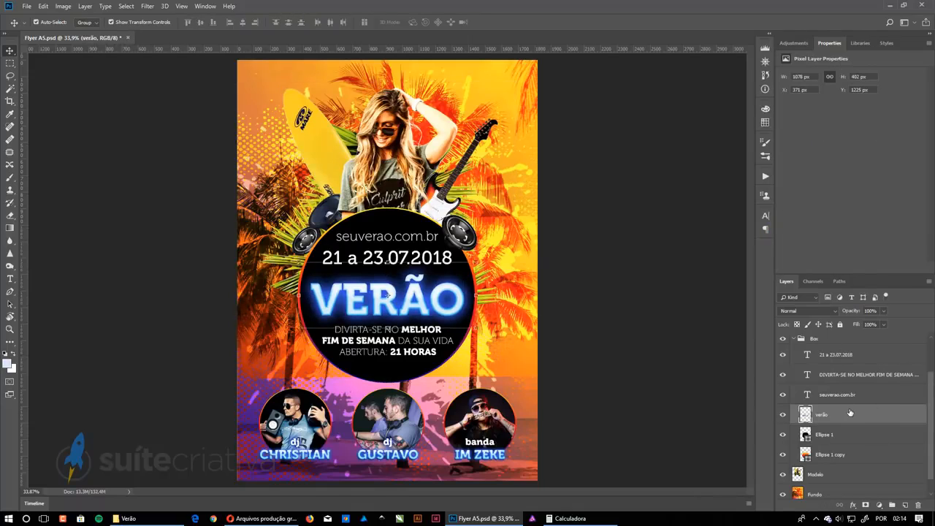
# - Convert the flyer from RGB to CMYK colour mode without merging its layers
pyautogui.rightClick(790, 350)
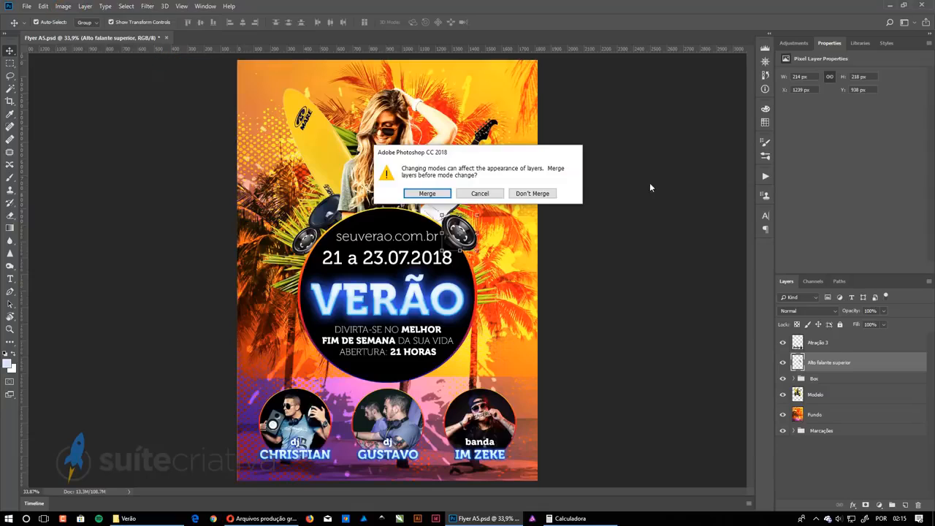
pyautogui.click(532, 192)
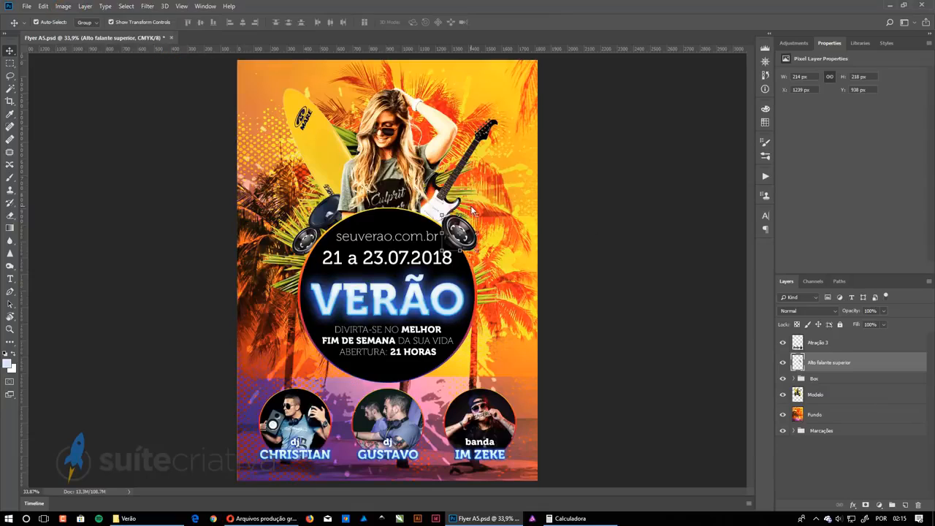
pyautogui.click(566, 476)
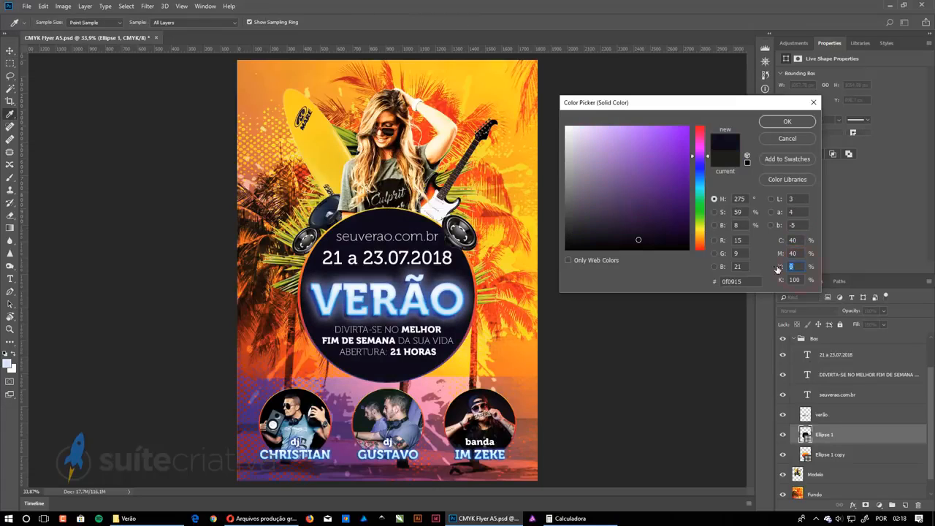
# - Set the yellow value of the Ellipse 1 circle's fill to 40%, alongside C 40, M 40 and K 100
pyautogui.write('40')
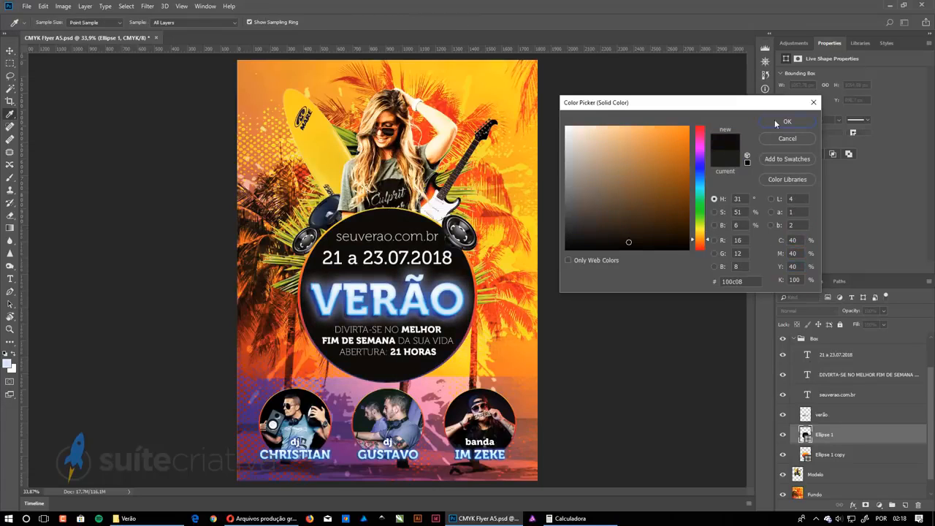
pyautogui.click(793, 240)
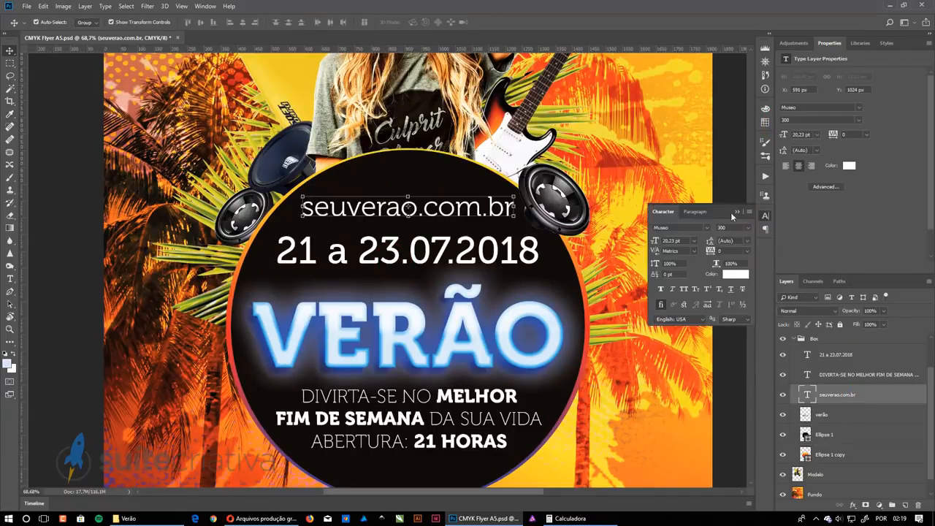
# - Start saving the flyer as a Photoshop PDF named CMYK Flyer A5.pdf in the Área de Trabalho folder
pyautogui.hotkey('ctrl', '0')
pyautogui.hotkey('ctrl', 'shift', 's')
pyautogui.click(175, 401)
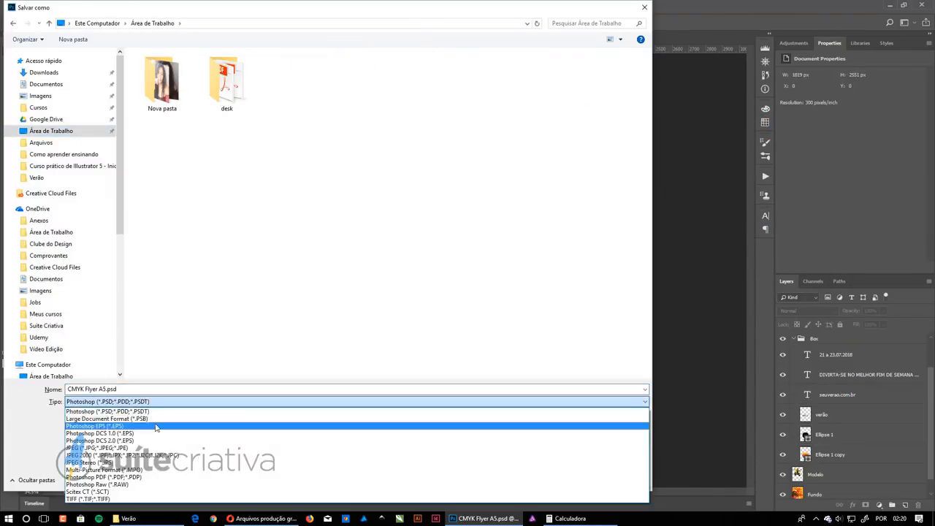
pyautogui.click(99, 480)
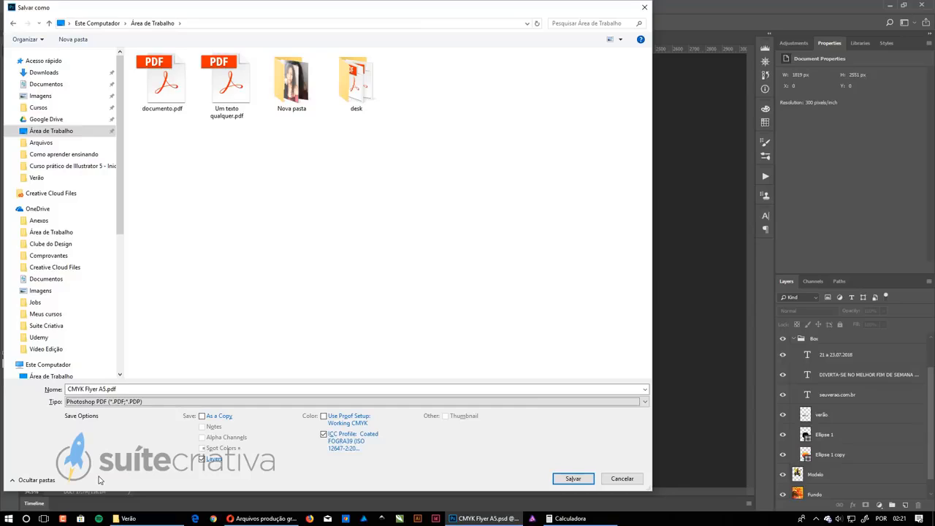
pyautogui.press('Return')
# - Try the PDF/X-1a:2001 export preset and review its general and summary settings
pyautogui.click(409, 88)
pyautogui.click(397, 108)
pyautogui.click(321, 162)
pyautogui.click(321, 119)
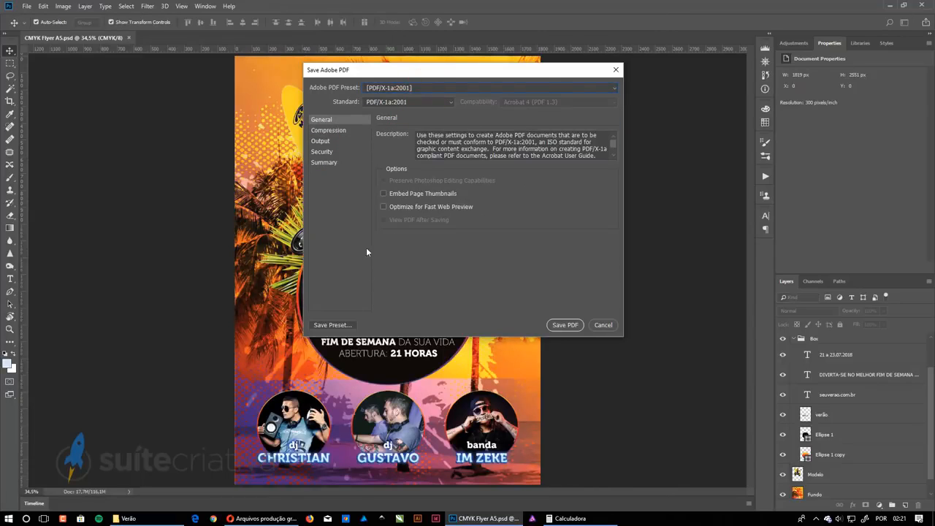
pyautogui.click(385, 89)
pyautogui.click(398, 105)
pyautogui.click(413, 88)
pyautogui.click(409, 115)
# - Choose the High Quality Print preset and save the PDF
pyautogui.click(409, 88)
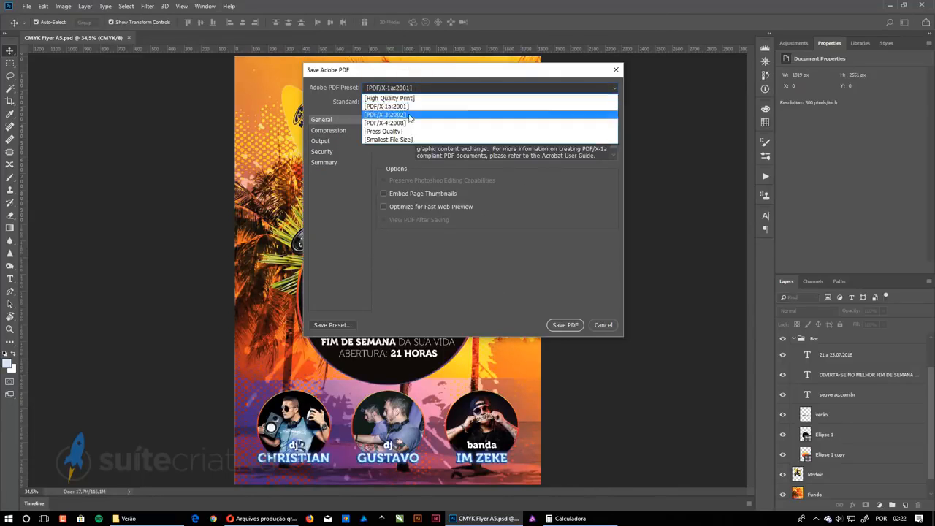
pyautogui.click(398, 98)
pyautogui.click(400, 87)
pyautogui.click(400, 87)
pyautogui.click(564, 324)
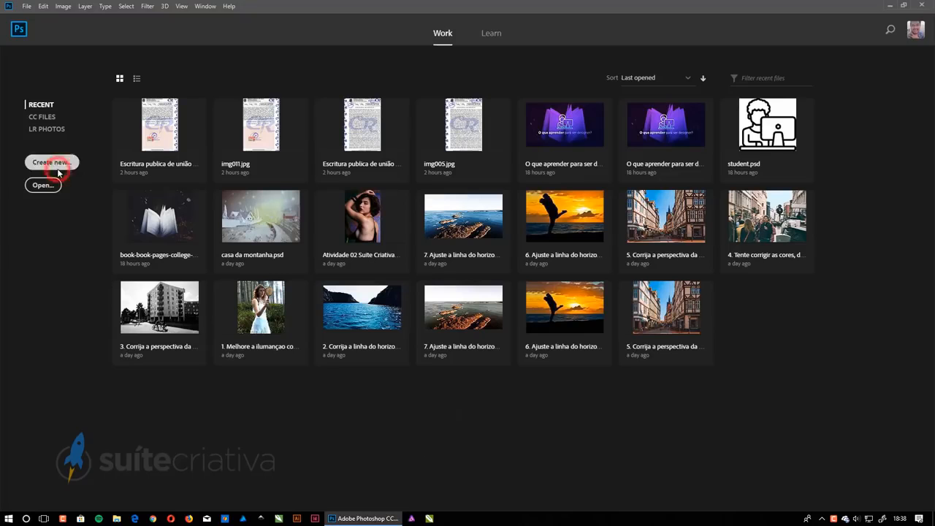
# - Create a new mobile document with an artboard from the Android 1080p preset
pyautogui.click(53, 163)
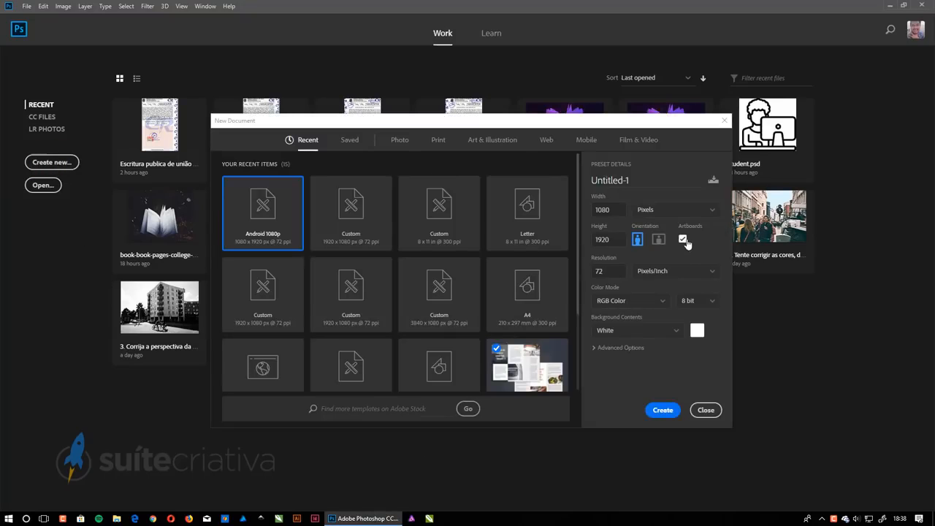
pyautogui.click(587, 140)
pyautogui.click(397, 263)
pyautogui.scroll(-2, 396, 266)
pyautogui.click(261, 280)
pyautogui.click(661, 410)
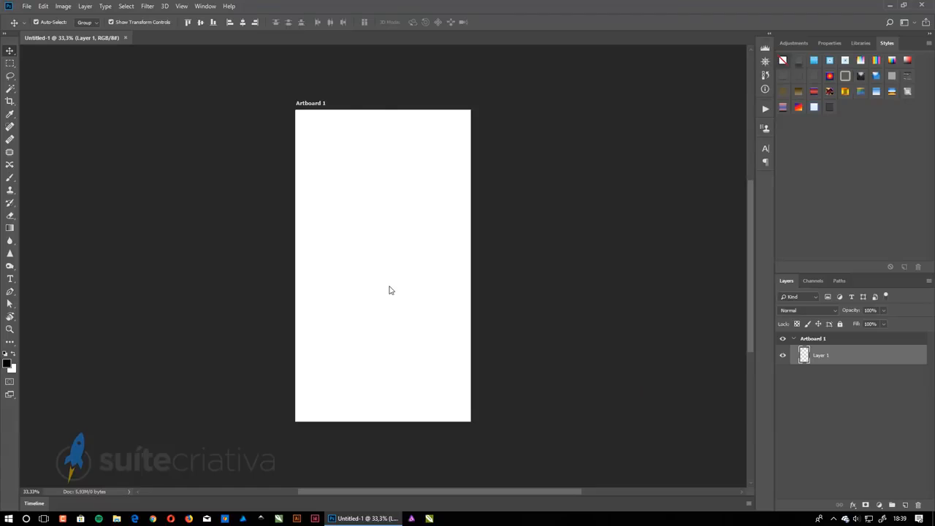
# - Add extra artboards on both sides of Artboard 1 and another one above it
pyautogui.click(273, 266)
pyautogui.click(493, 266)
pyautogui.click(383, 88)
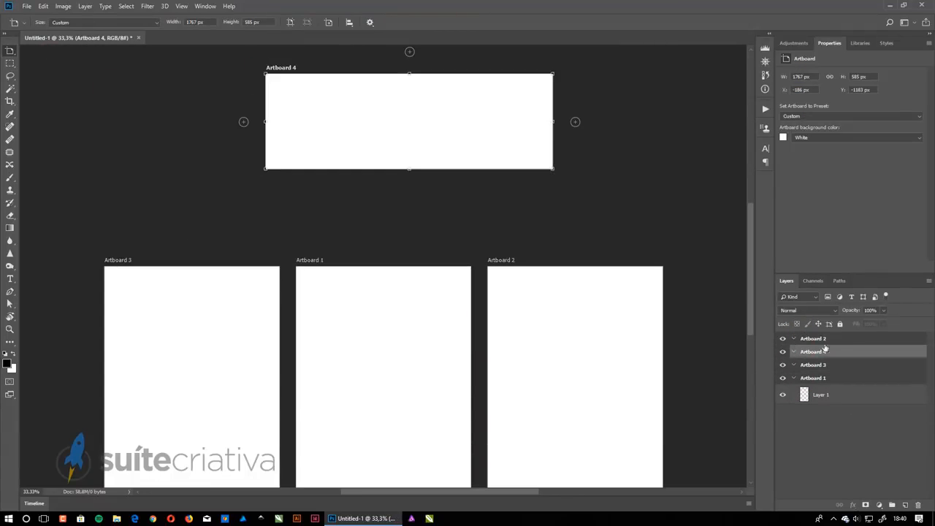
# - Delete the extra artboards and keep Artboard 1 at the Android 1080p size
pyautogui.moveTo(835, 339); pyautogui.dragTo(921, 488)
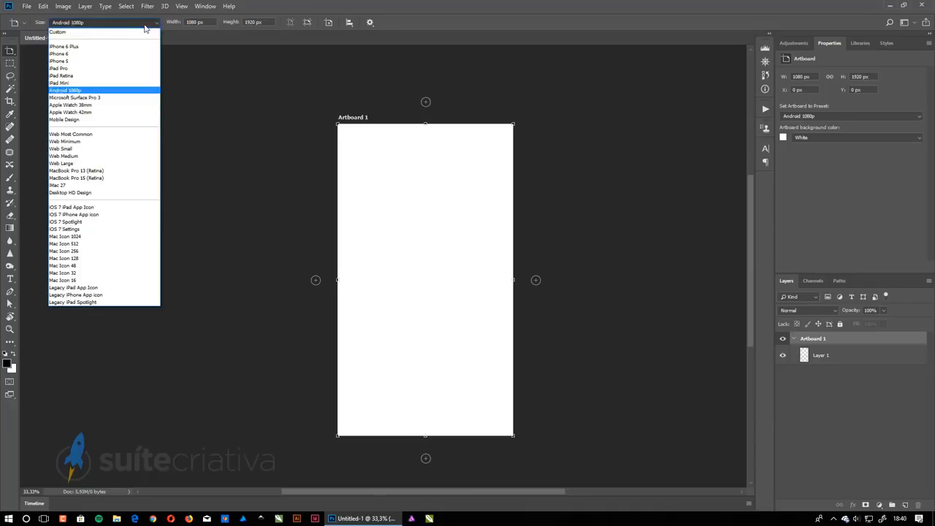
pyautogui.click(102, 89)
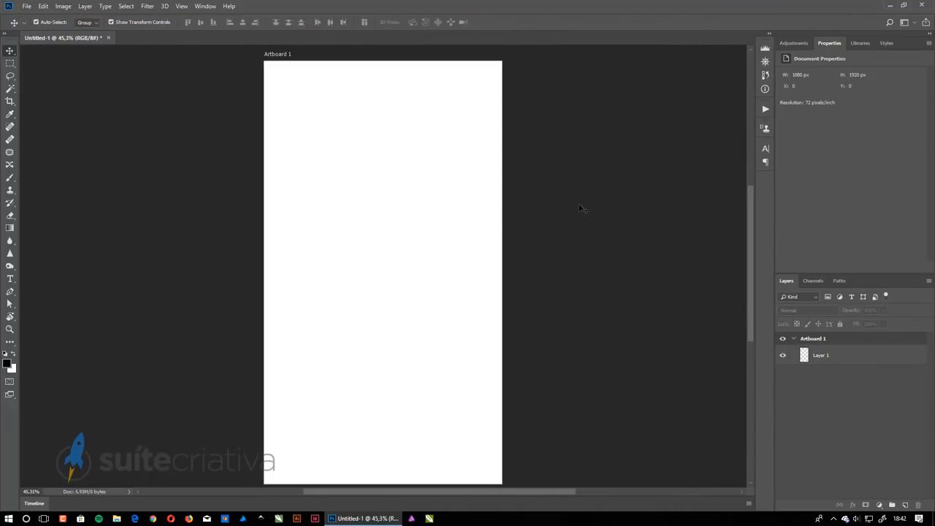
pyautogui.scroll(-1, 579, 208)
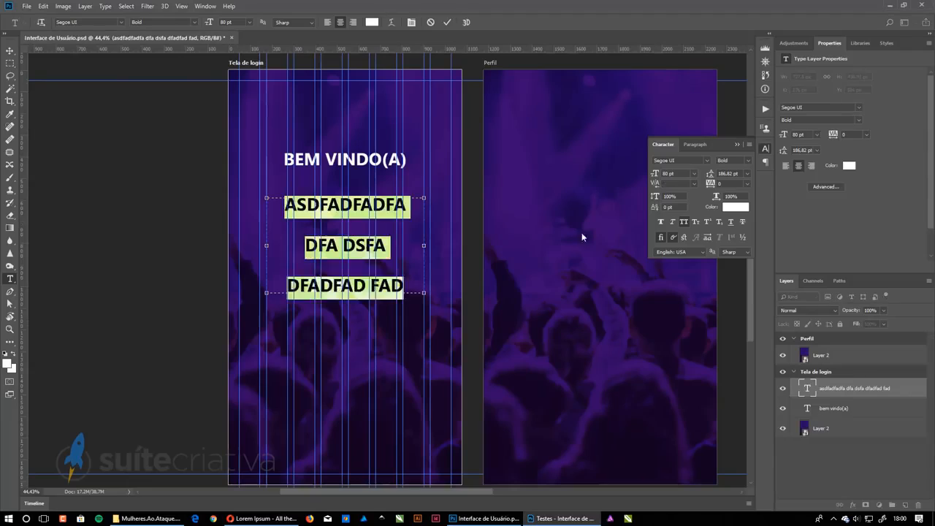
# - Turn off all caps for the placeholder paragraph on the Tela de login artboard and set its leading to Auto
pyautogui.hotkey('ctrl', 'shift', 'k')
pyautogui.click(748, 174)
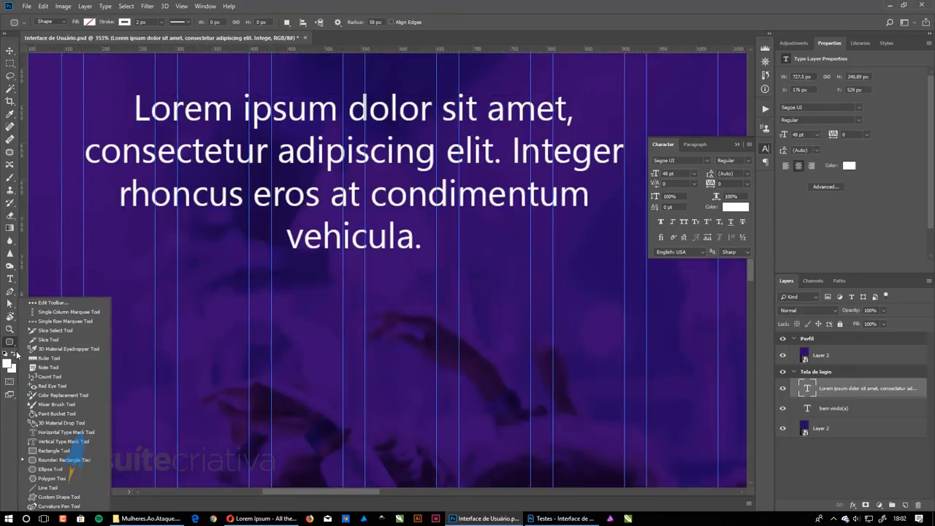
# - Draw an unfilled 20 px circle with a white outline below the paragraph and duplicate it sideways as slide indicators
pyautogui.click(55, 349)
pyautogui.click(89, 22)
pyautogui.moveTo(304, 335); pyautogui.dragTo(315, 328)
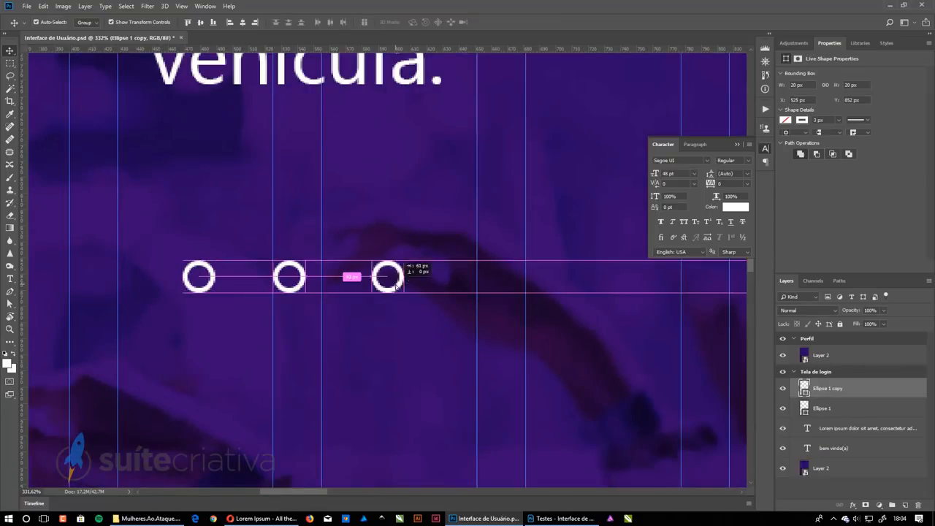
pyautogui.moveTo(387, 288); pyautogui.dragTo(388, 289)
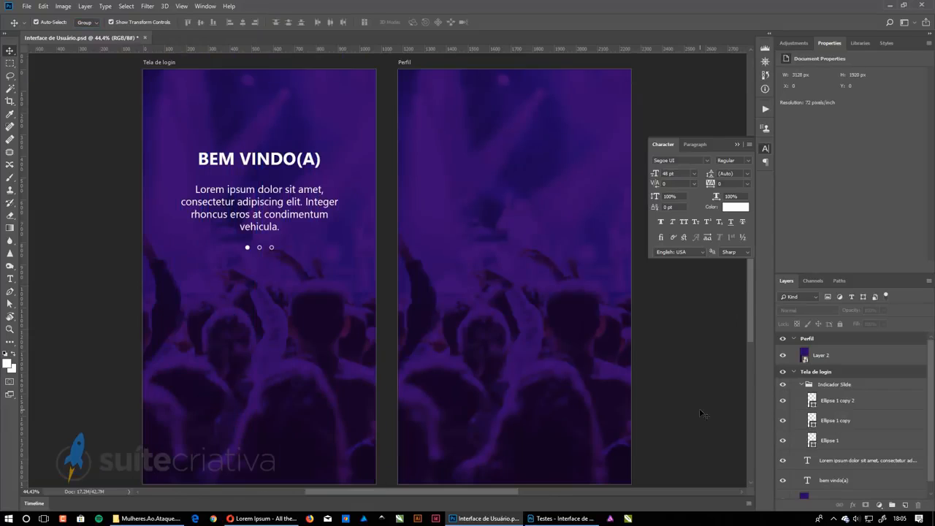
# - Switch to Adobe Bridge and place 025-photo-camera.psd on the Tela de login artboard below the slide indicators
pyautogui.press('super')
pyautogui.write('bri')
pyautogui.press('Return')
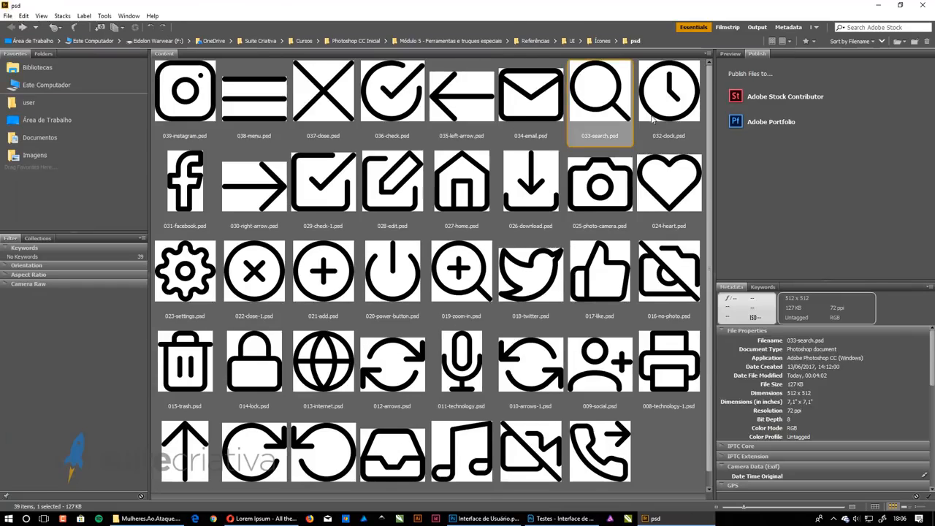
pyautogui.moveTo(599, 183); pyautogui.dragTo(317, 261)
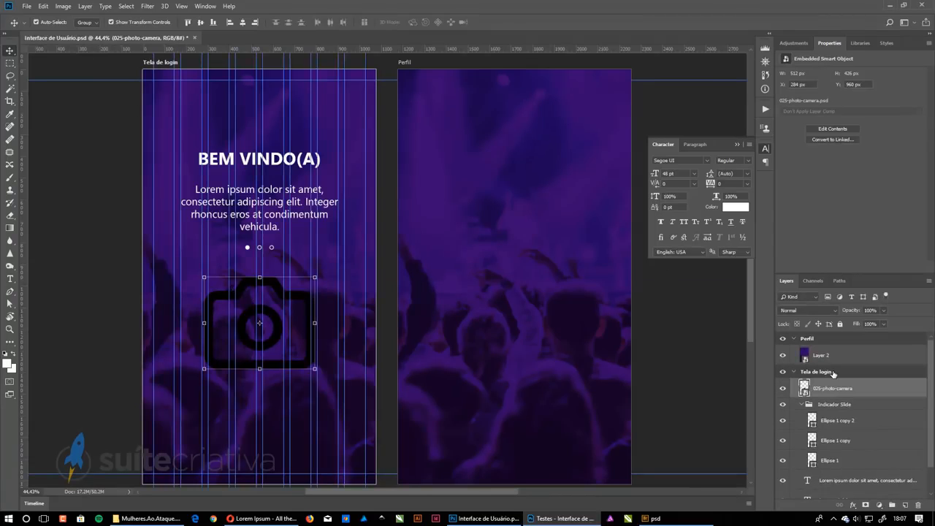
# - Move the Tela de login artboard above Perfil in the layer order and collapse the layers not being edited
pyautogui.moveTo(833, 371); pyautogui.dragTo(832, 337)
pyautogui.click(794, 338)
# - Scale the camera icon down to about 221 × 184 px and position it centred below the slide indicators
pyautogui.moveTo(314, 277); pyautogui.dragTo(284, 303)
pyautogui.press('Return')
pyautogui.moveTo(278, 312); pyautogui.dragTo(278, 291)
# - Open the camera icon's smart object contents to inspect its shape, and close the file again
pyautogui.scroll(3, 248, 296)
pyautogui.doubleClick(805, 357)
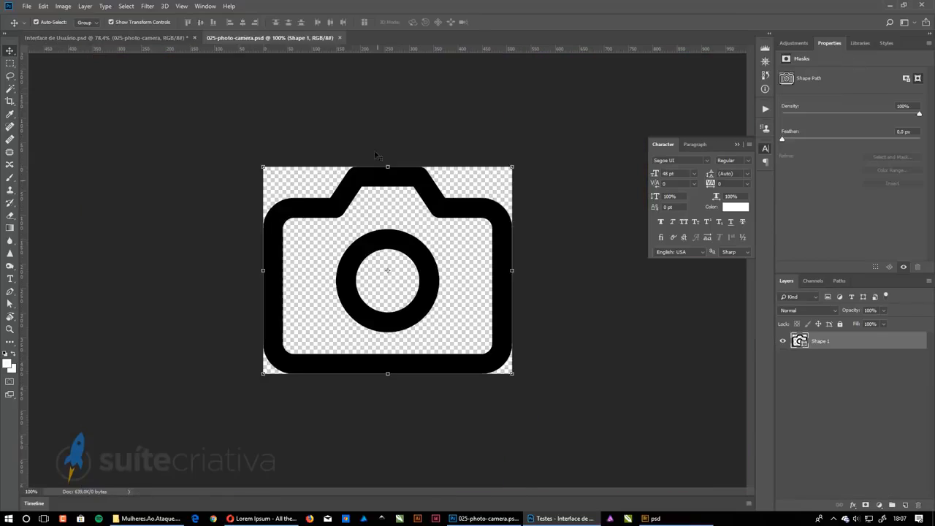
pyautogui.hotkey('ctrl', 'w')
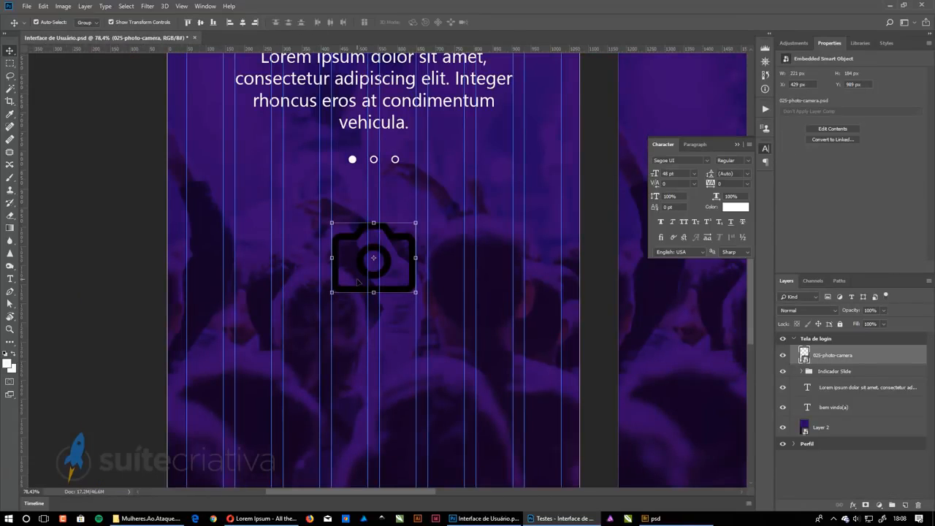
# - Name the indicator group Indicador_Slide and the icon Camera_Login, and add a Gradient Overlay to the icon
pyautogui.click(834, 371)
pyautogui.click(833, 355)
pyautogui.click(852, 505)
pyautogui.click(875, 480)
pyautogui.click(729, 114)
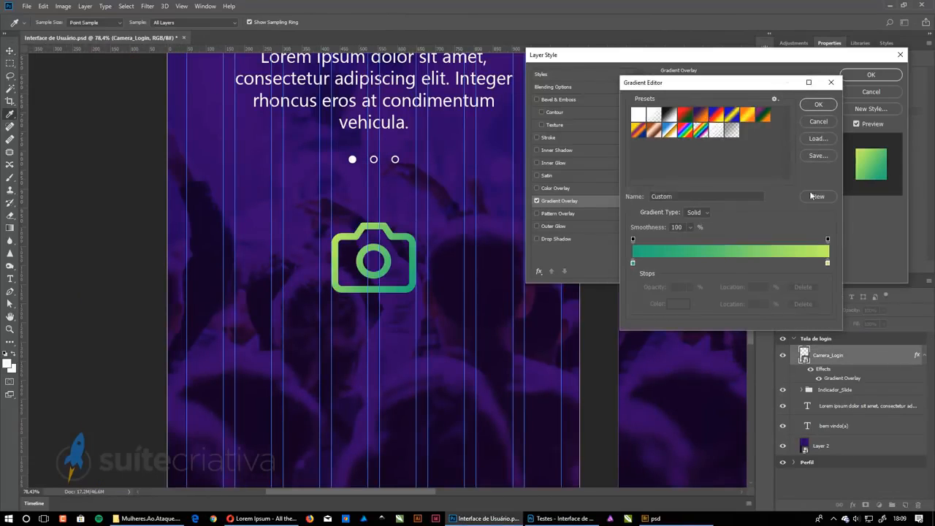
# - Try a blue-to-pink gradient on the camera icon by recolouring both colour stops
pyautogui.click(700, 115)
pyautogui.doubleClick(634, 262)
pyautogui.click(699, 168)
pyautogui.click(787, 122)
pyautogui.doubleClick(827, 263)
pyautogui.moveTo(700, 220); pyautogui.dragTo(700, 146)
pyautogui.click(687, 127)
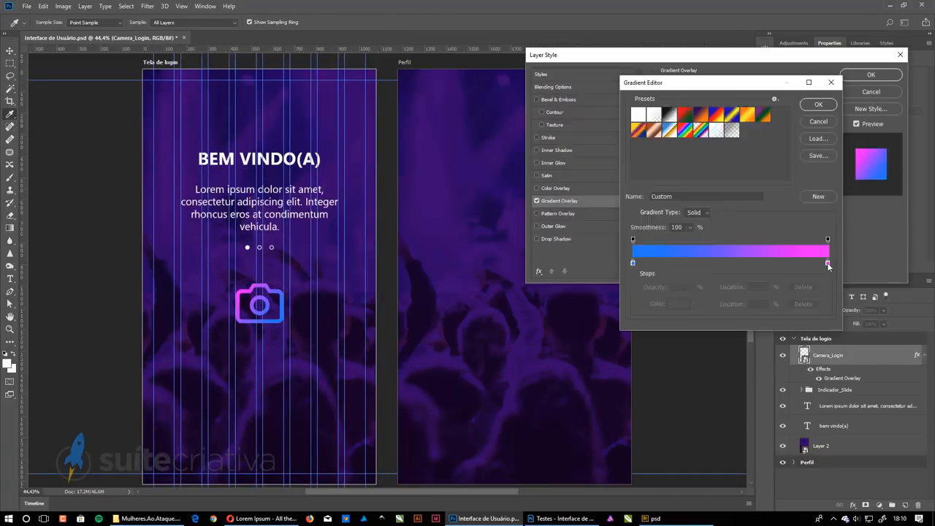
# - Set the camera gradient's starting colour stop to #9400e0 and save its layer effects as the style Gradiente Primário
pyautogui.doubleClick(634, 262)
pyautogui.write('9400e0')
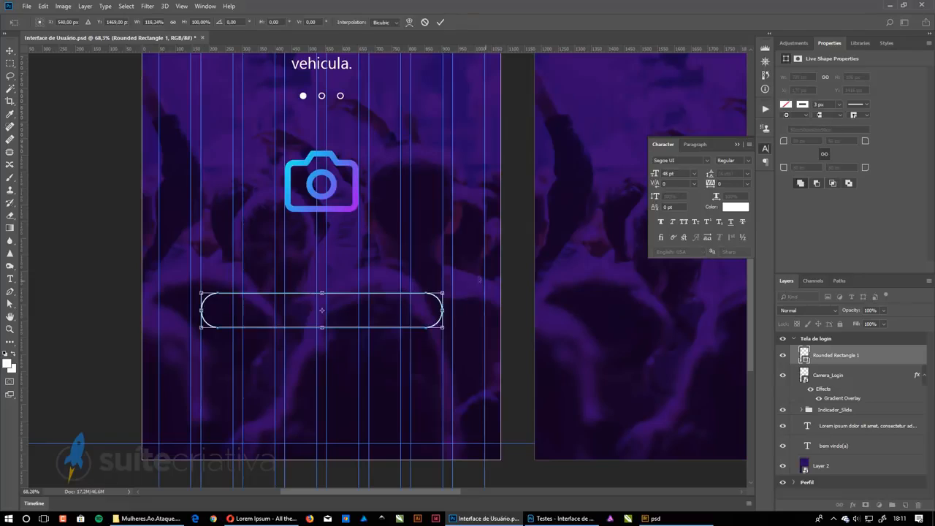
pyautogui.hotkey('alt', '[')
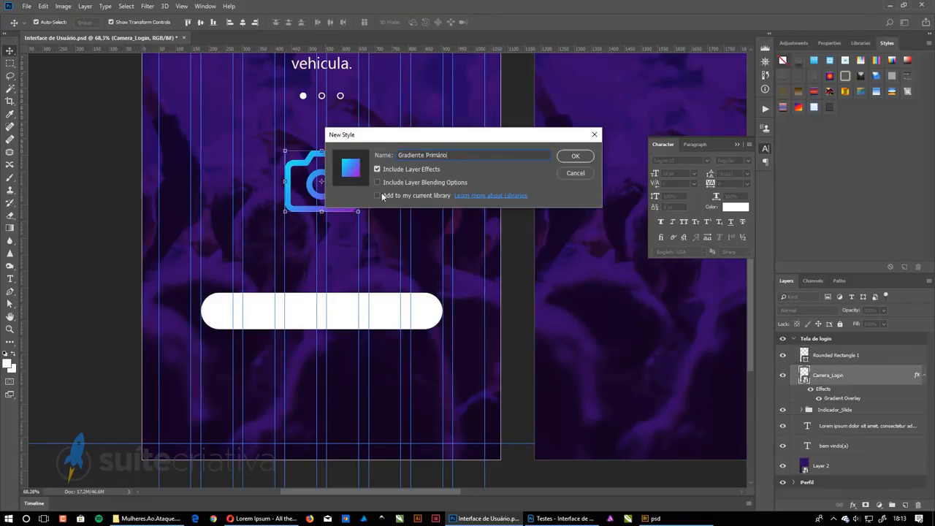
pyautogui.click(576, 155)
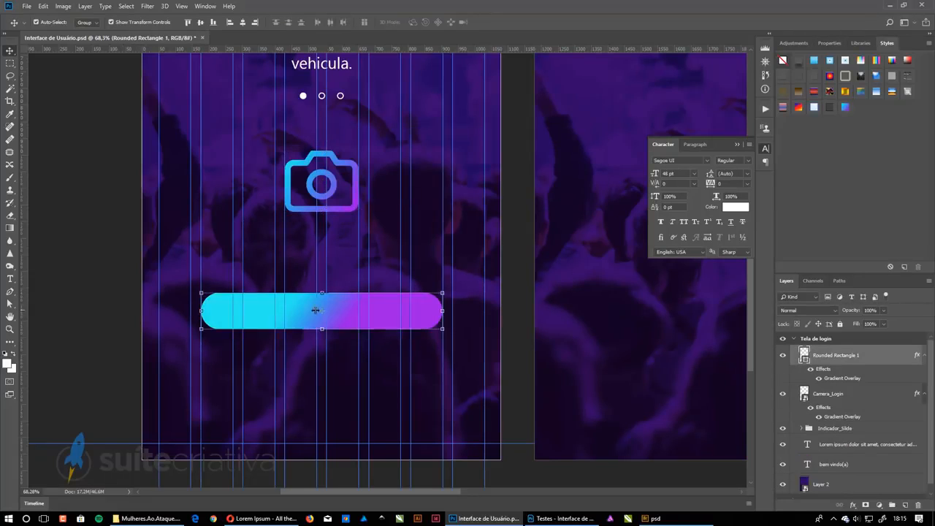
# - Make the rounded button's Gradient Overlay blend more gradually and add the camera icon's gradient to the saved styles
pyautogui.doubleClick(841, 378)
pyautogui.click(871, 70)
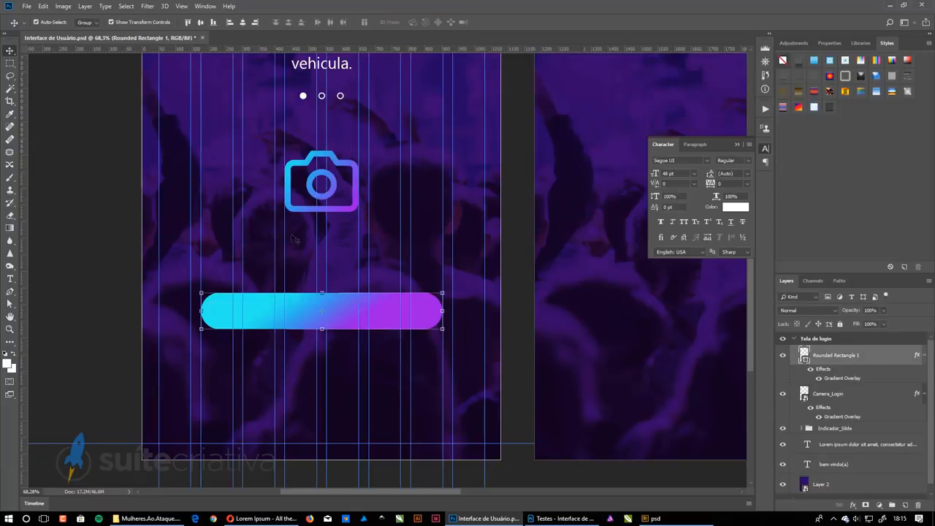
pyautogui.click(828, 394)
pyautogui.click(844, 107)
# - Add the text LOGIN on the rounded gradient button
pyautogui.scroll(1, 264, 412)
pyautogui.press('t')
pyautogui.click(266, 312)
pyautogui.write('LOGIN')
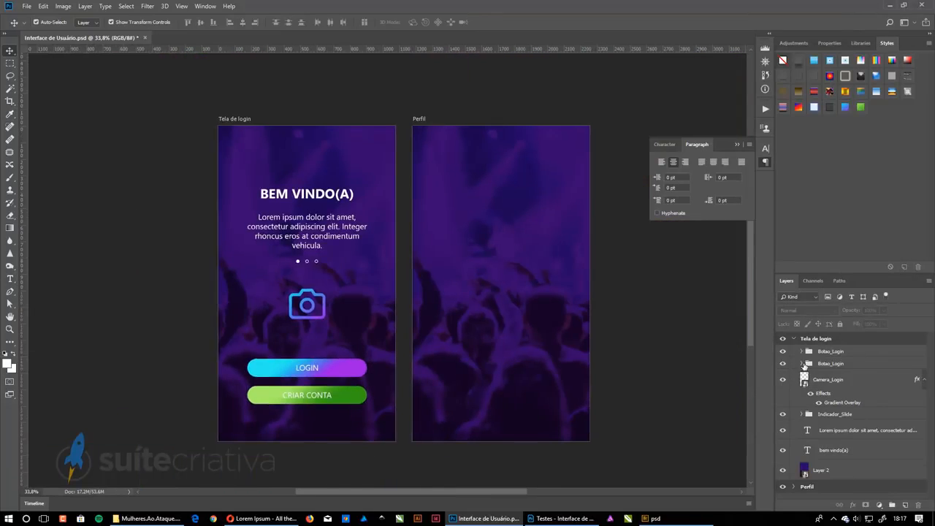
pyautogui.click(847, 411)
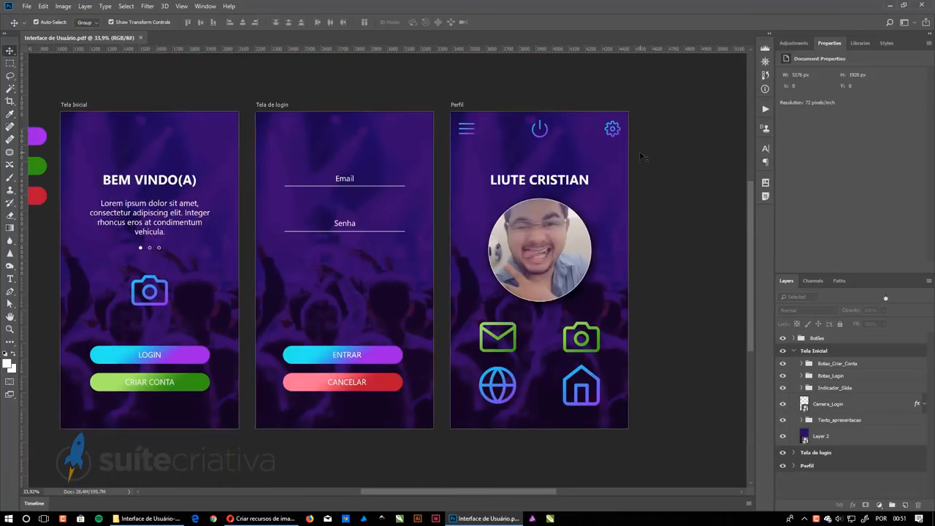
pyautogui.doubleClick(834, 362)
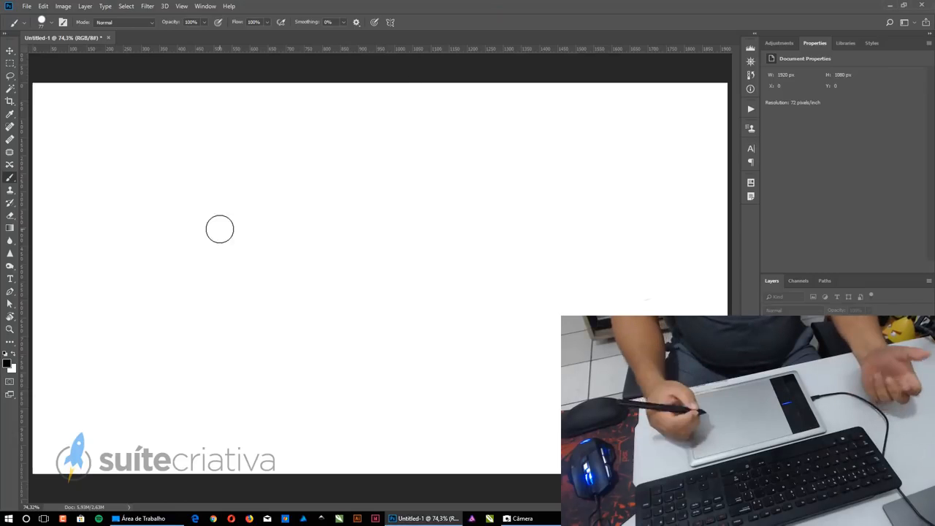
# - Paint a few test strokes on the blank canvas with the 77 px brush and erase them
pyautogui.rightClick(239, 180)
pyautogui.press('Escape')
pyautogui.moveTo(84, 283)
pyautogui.mouseDown()
pyautogui.moveTo(125, 194)
pyautogui.moveTo(591, 243)
pyautogui.moveTo(388, 371)
pyautogui.mouseUp()
pyautogui.moveTo(529, 250); pyautogui.dragTo(445, 300)
pyautogui.press('e')
pyautogui.moveTo(95, 198)
pyautogui.mouseDown()
pyautogui.moveTo(521, 204)
pyautogui.moveTo(149, 345)
pyautogui.mouseUp()
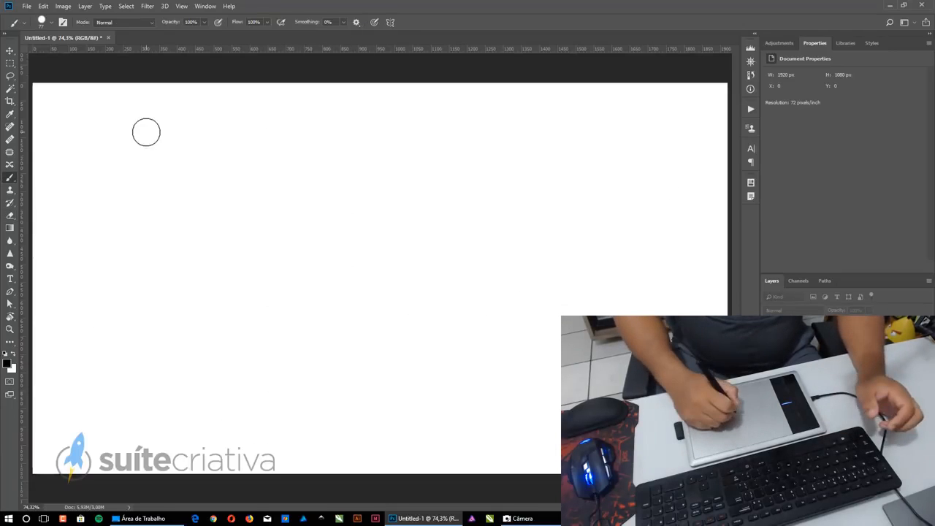
# - Paint strokes with pen pressure controlling the brush opacity, and erase them all from the canvas
pyautogui.moveTo(298, 204); pyautogui.dragTo(376, 186)
pyautogui.moveTo(367, 227); pyautogui.dragTo(511, 170)
pyautogui.moveTo(491, 196); pyautogui.dragTo(592, 187)
pyautogui.moveTo(312, 365); pyautogui.dragTo(482, 273)
pyautogui.moveTo(187, 398); pyautogui.dragTo(270, 315)
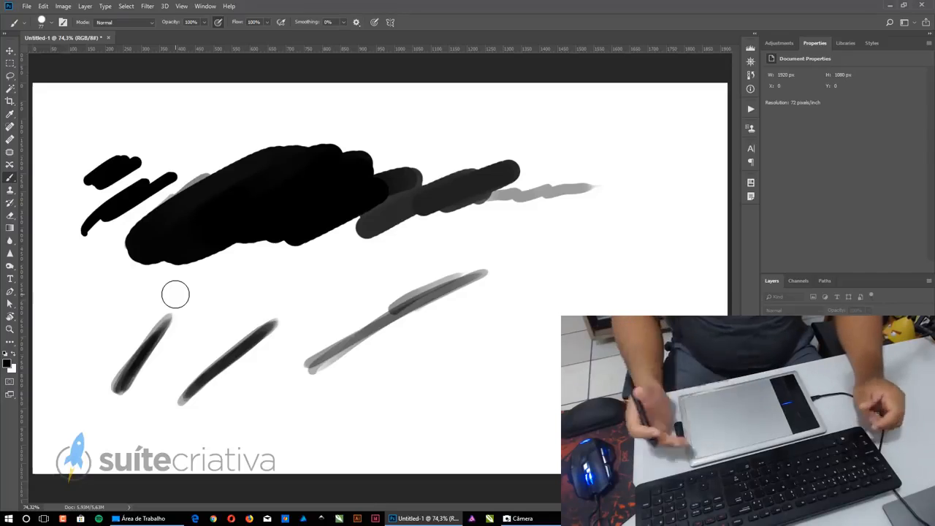
pyautogui.press('e')
pyautogui.moveTo(139, 244); pyautogui.dragTo(511, 172)
pyautogui.moveTo(482, 277); pyautogui.dragTo(95, 183)
# - Test the brush's airbrush-style build-up with several strokes across the canvas and erase them
pyautogui.press('b')
pyautogui.click(280, 22)
pyautogui.moveTo(103, 198); pyautogui.dragTo(174, 144)
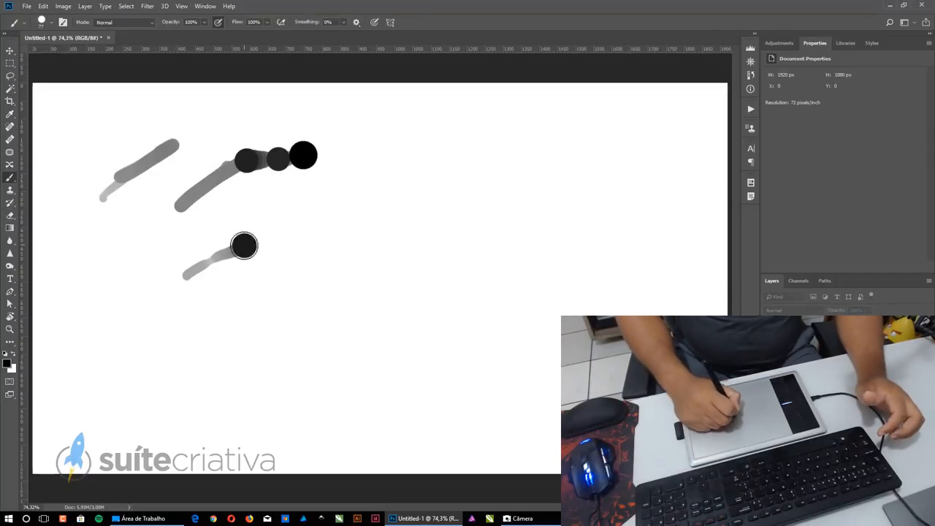
pyautogui.moveTo(527, 173); pyautogui.dragTo(632, 218)
pyautogui.moveTo(563, 139); pyautogui.dragTo(632, 203)
pyautogui.press('e')
pyautogui.moveTo(102, 197)
pyautogui.mouseDown()
pyautogui.moveTo(453, 140)
pyautogui.moveTo(234, 249)
pyautogui.mouseUp()
# - Paint long strokes testing pen pressure for brush opacity and size across the whole canvas, and erase them
pyautogui.press('F5')
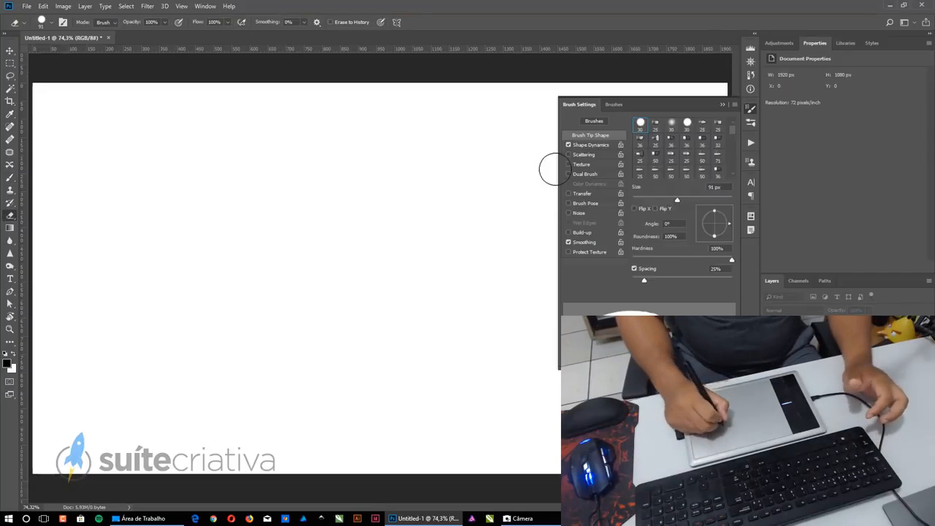
pyautogui.click(721, 104)
pyautogui.press('b')
pyautogui.moveTo(183, 194); pyautogui.dragTo(243, 168)
pyautogui.moveTo(218, 215)
pyautogui.mouseDown()
pyautogui.moveTo(268, 202)
pyautogui.moveTo(690, 254)
pyautogui.mouseUp()
pyautogui.moveTo(179, 175); pyautogui.dragTo(286, 311)
pyautogui.moveTo(343, 142); pyautogui.dragTo(588, 153)
pyautogui.moveTo(53, 367); pyautogui.dragTo(559, 372)
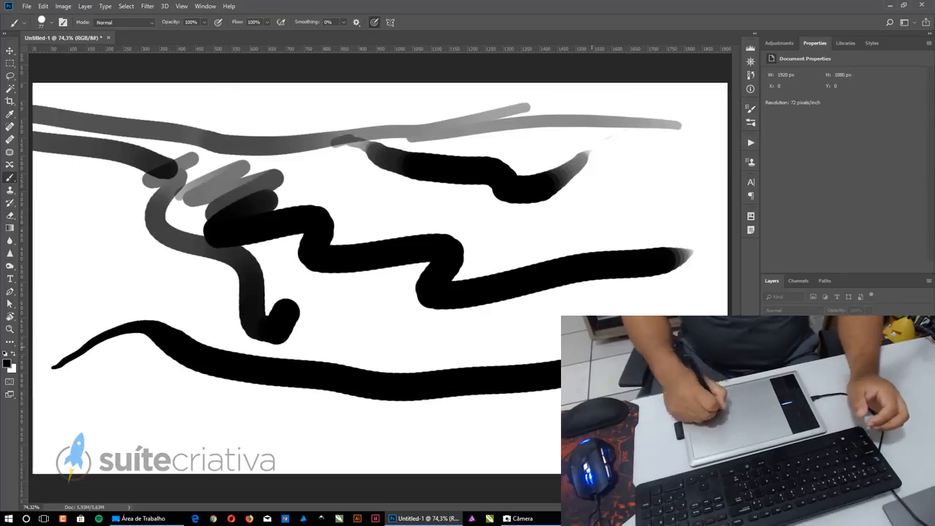
pyautogui.press('e')
pyautogui.moveTo(679, 146)
pyautogui.mouseDown()
pyautogui.moveTo(198, 392)
pyautogui.moveTo(386, 191)
pyautogui.mouseUp()
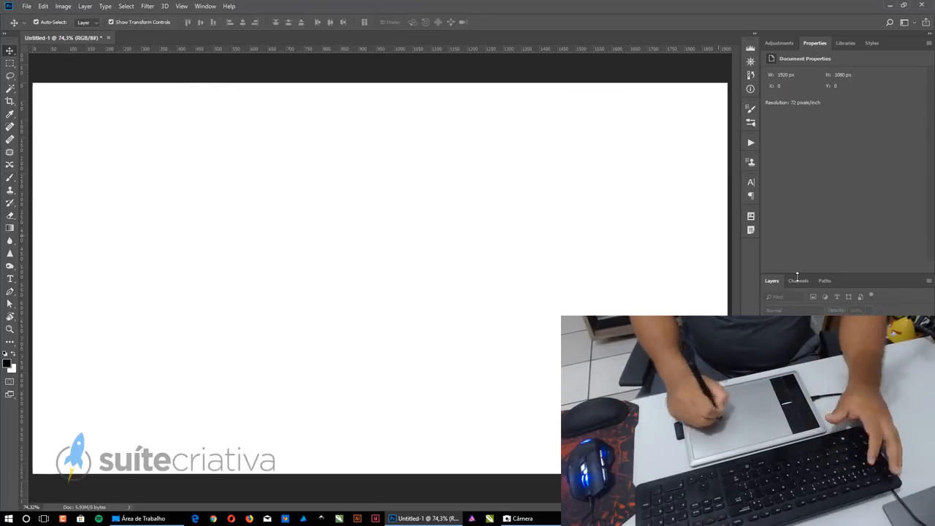
# - Draw a large shape on the blank canvas with a chosen fill and move it around
pyautogui.click(12, 342)
pyautogui.click(92, 22)
pyautogui.moveTo(133, 212); pyautogui.dragTo(430, 396)
pyautogui.click(10, 50)
pyautogui.moveTo(269, 280)
pyautogui.mouseDown()
pyautogui.moveTo(509, 188)
pyautogui.moveTo(333, 222)
pyautogui.mouseUp()
pyautogui.moveTo(351, 298)
pyautogui.mouseDown()
pyautogui.moveTo(690, 319)
pyautogui.moveTo(340, 284)
pyautogui.mouseUp()
pyautogui.moveTo(259, 278); pyautogui.dragTo(451, 268)
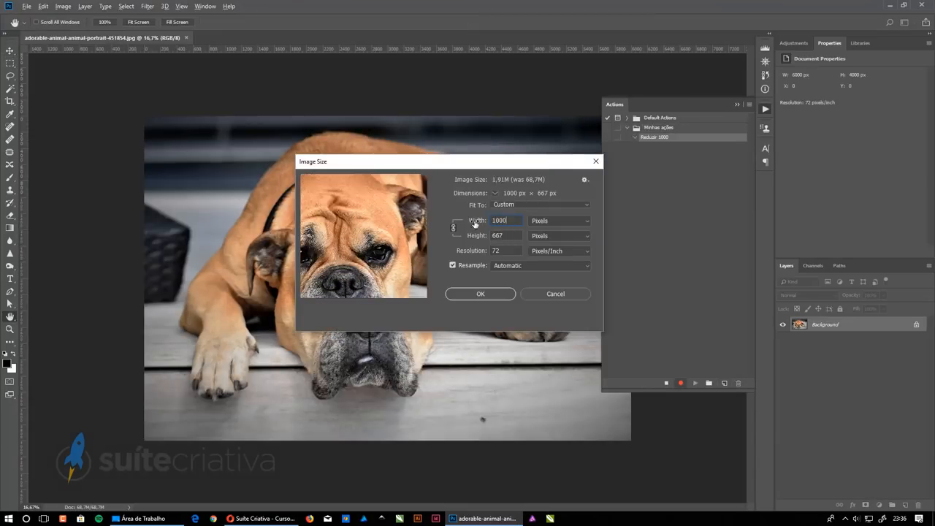
# - Resize the dog photo to 1000 px wide while recording the Reduzir 1000 action
pyautogui.click(480, 294)
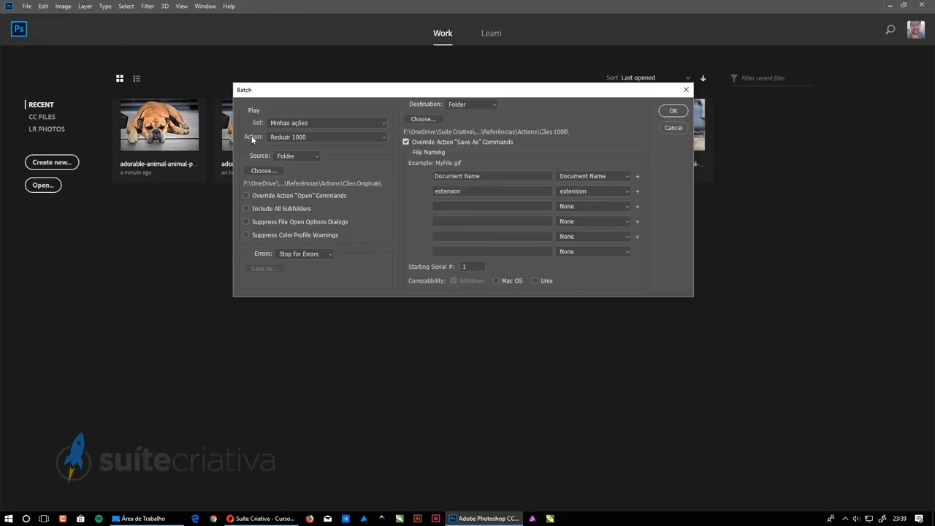
# - Configure the batch run for the Reduzir 1000 action with Save As commands overridden, and view the images in the Cães 1000 folder
pyautogui.click(302, 137)
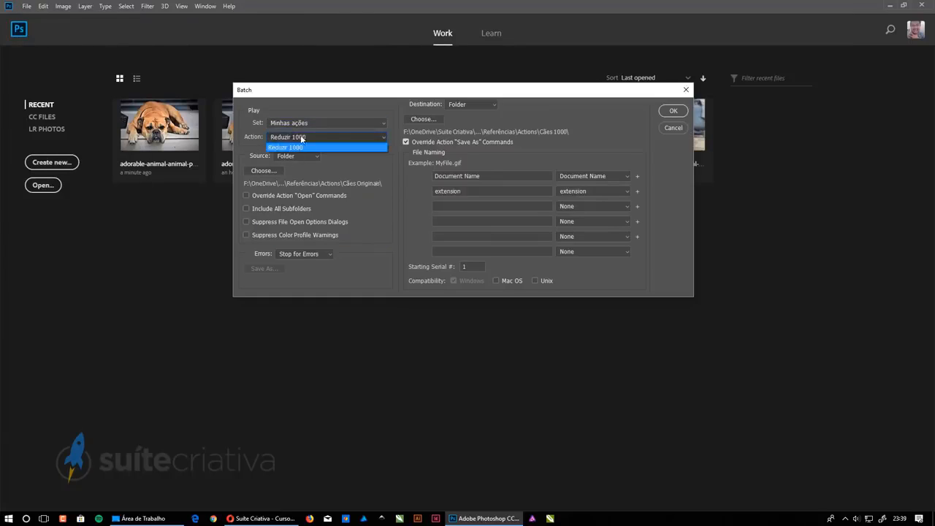
pyautogui.click(282, 167)
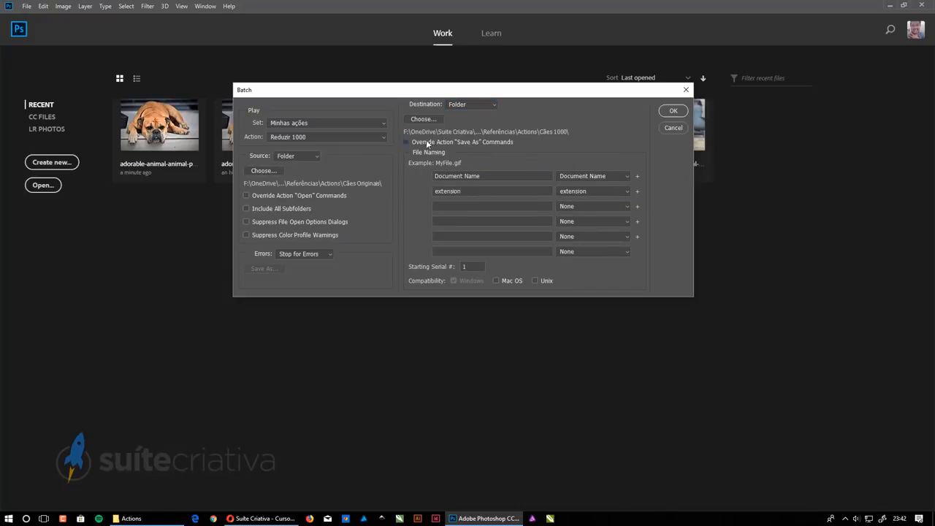
pyautogui.click(428, 143)
pyautogui.click(475, 199)
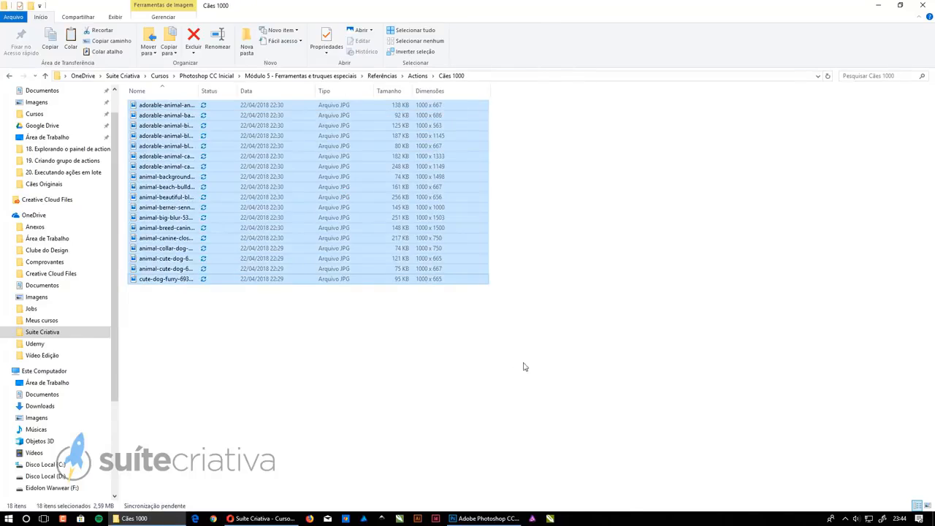
pyautogui.click(520, 358)
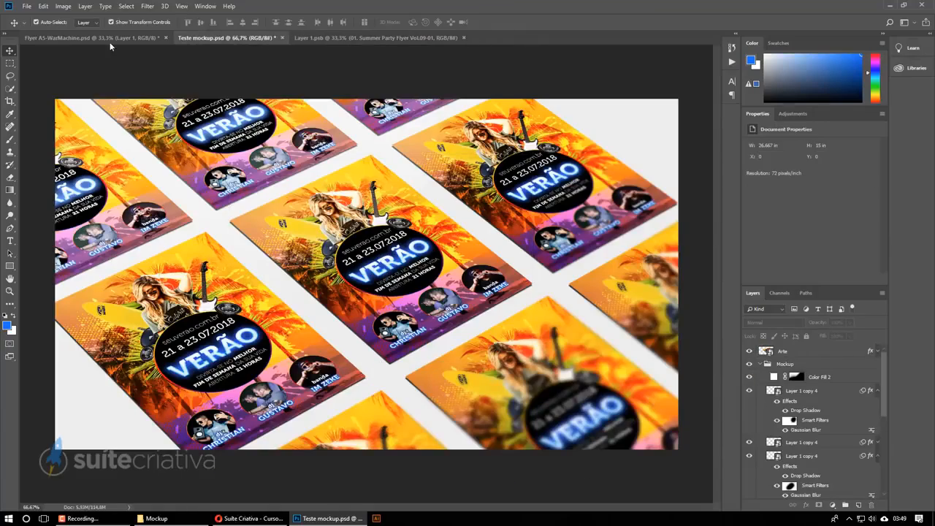
# - Return to the Flyer A5-WarMachine document and create a new blank document for the flyer mockup
pyautogui.click(102, 38)
pyautogui.click(813, 357)
pyautogui.hotkey('ctrl', 'n')
pyautogui.press('Return')
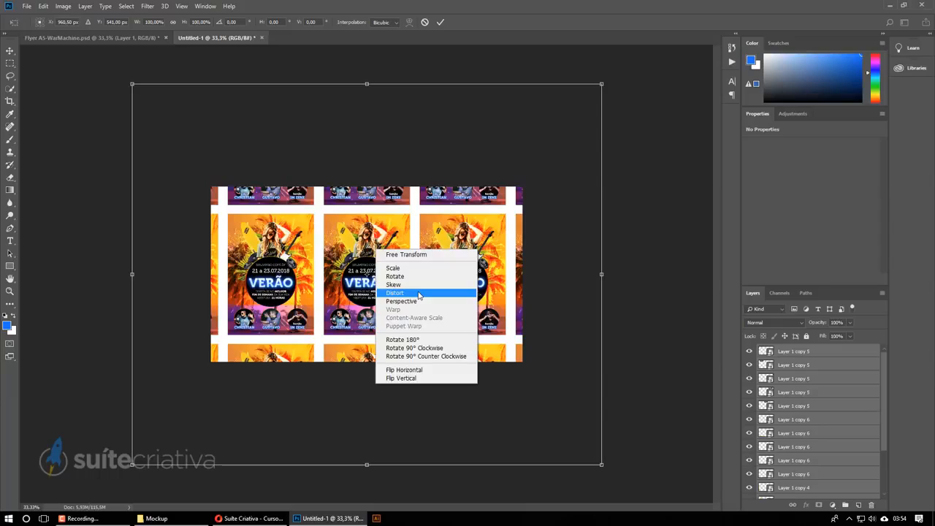
# - Distort the selected grid of flyer copies into a slanted diagonal perspective extending beyond the canvas
pyautogui.click(419, 295)
pyautogui.moveTo(367, 84); pyautogui.dragTo(221, 146)
pyautogui.moveTo(367, 465); pyautogui.dragTo(561, 425)
pyautogui.hotkey('ctrl', '-')
pyautogui.moveTo(434, 177); pyautogui.dragTo(454, 203)
pyautogui.moveTo(81, 178); pyautogui.dragTo(153, 174)
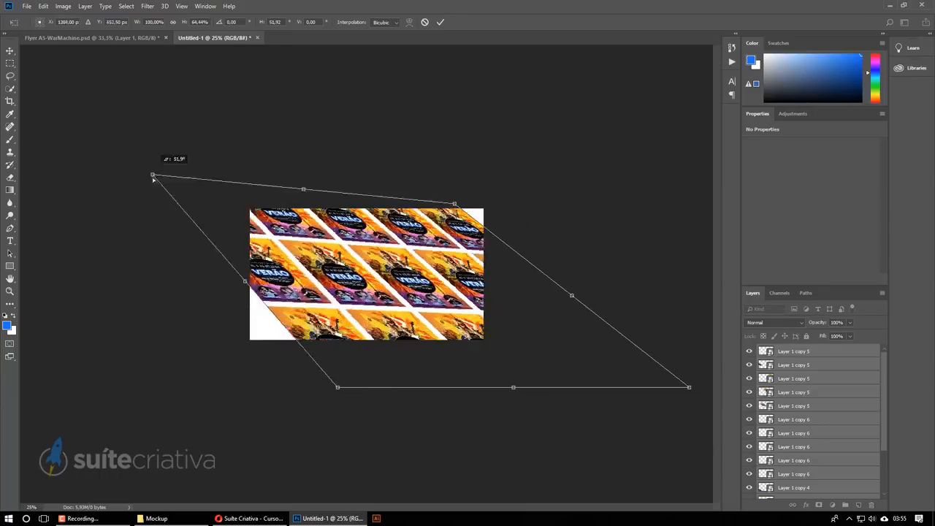
# - Refine the distortion so the tilted flyers fill the canvas, apply it, and group the flyer layers
pyautogui.moveTo(361, 400); pyautogui.dragTo(369, 144)
pyautogui.moveTo(488, 196); pyautogui.dragTo(485, 191)
pyautogui.hotkey('ctrl', '+')
pyautogui.hotkey('ctrl', '+')
pyautogui.hotkey('ctrl', '-')
pyautogui.moveTo(492, 293)
pyautogui.mouseDown()
pyautogui.moveTo(486, 296)
pyautogui.moveTo(493, 289)
pyautogui.mouseUp()
pyautogui.press('Return')
pyautogui.hotkey('ctrl', 'g')
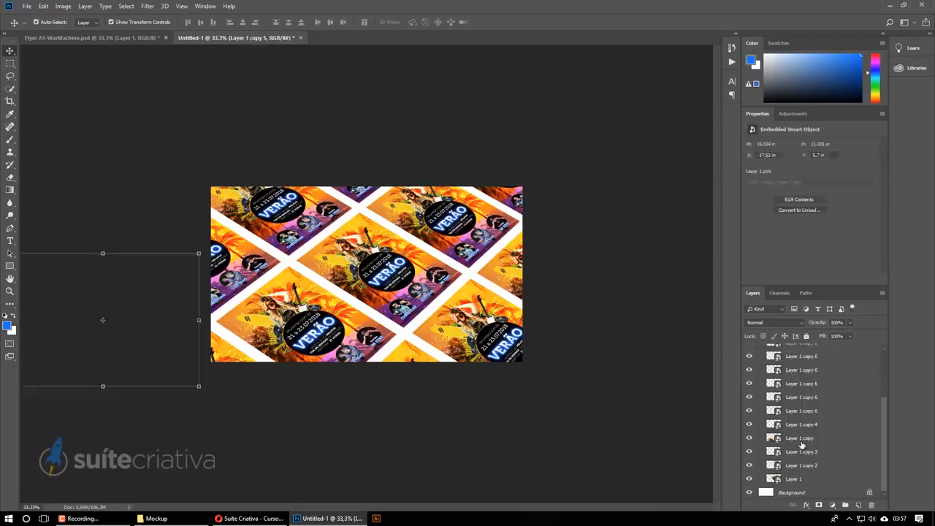
pyautogui.scroll(3, 635, 277)
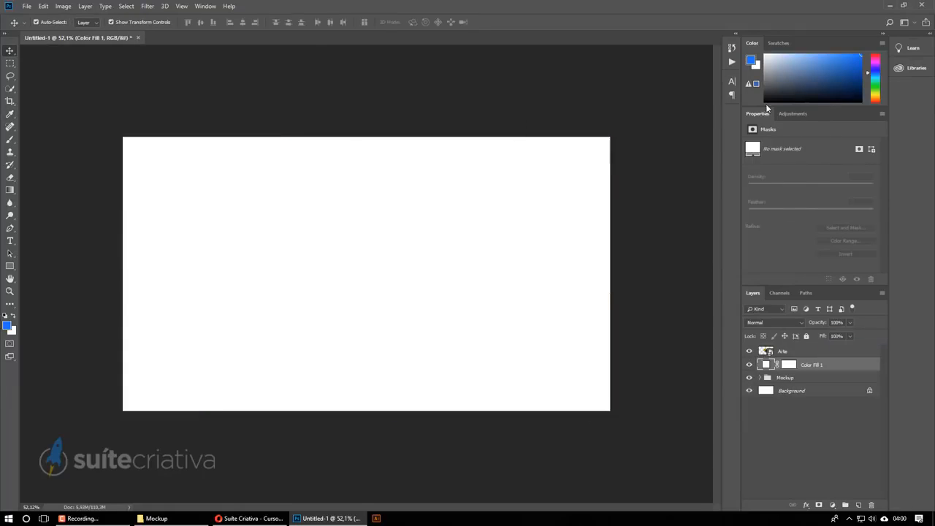
# - Change the blend mode of the white Color Fill 1 layer and ready the Brush tool with white for its mask
pyautogui.click(774, 322)
pyautogui.click(770, 219)
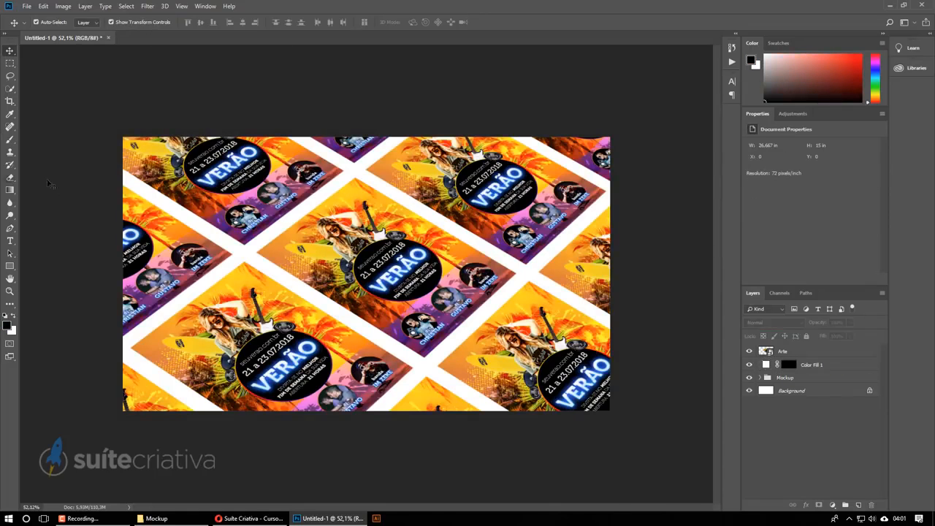
pyautogui.press('b')
pyautogui.press('x')
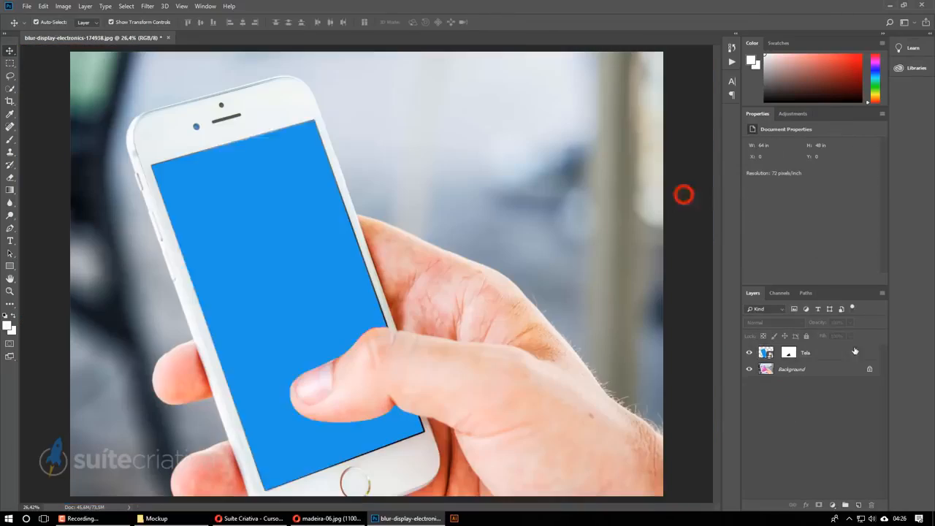
pyautogui.click(763, 204)
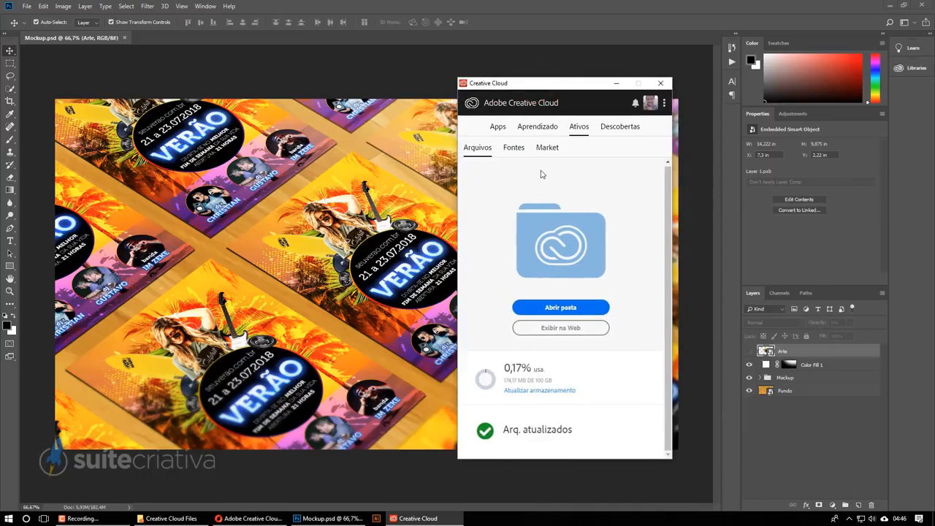
# - Look through the Creative Cloud app's Apps, Aprendizado and Descobertas sections, and open the synced files folder
pyautogui.click(533, 131)
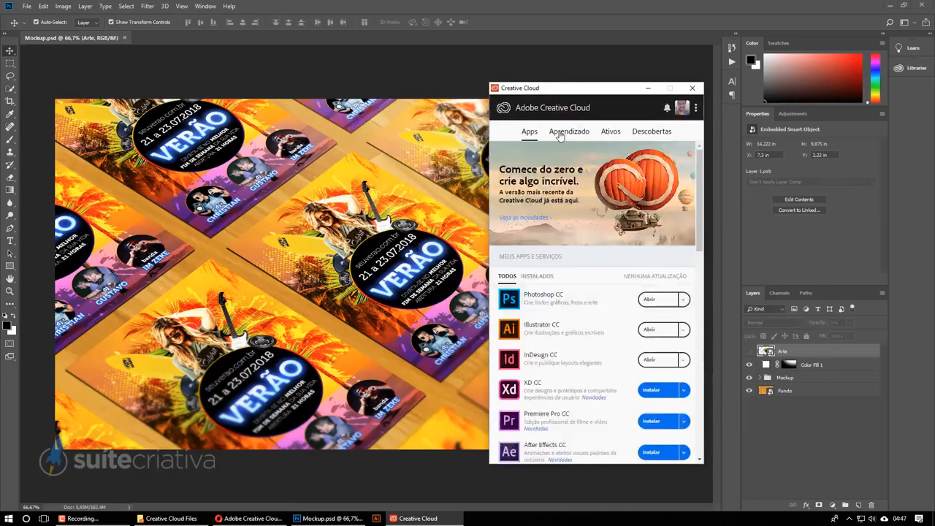
pyautogui.click(560, 131)
pyautogui.click(651, 131)
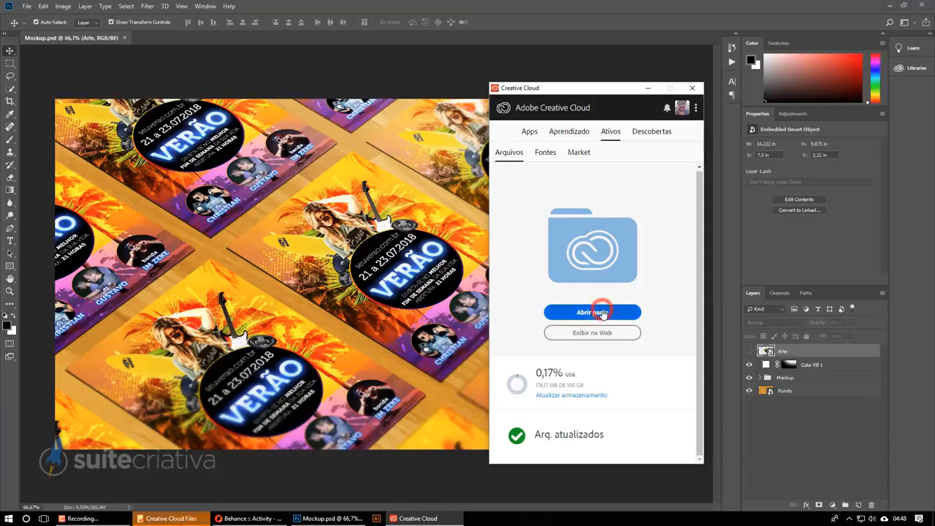
pyautogui.click(600, 313)
pyautogui.click(353, 204)
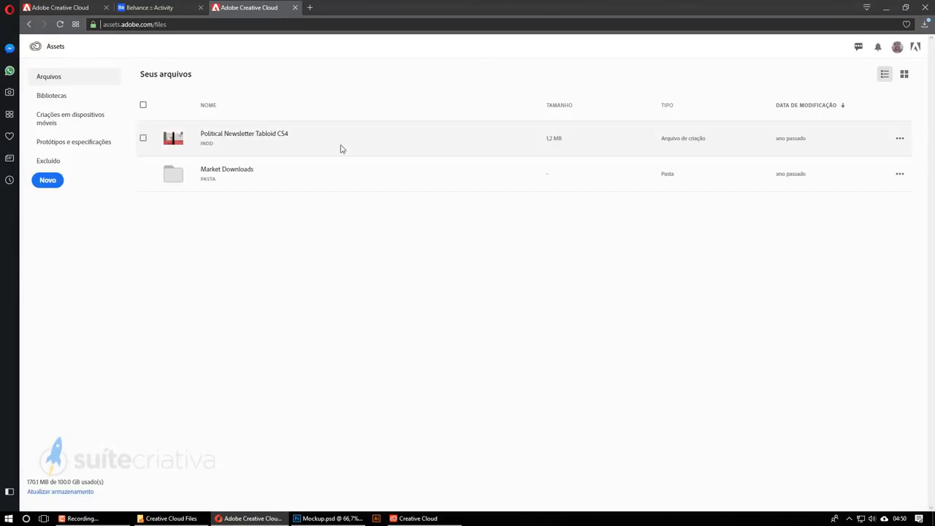
# - Get a share link for the Political Newsletter Tabloid CS4 file and close the link settings
pyautogui.click(144, 138)
pyautogui.click(467, 310)
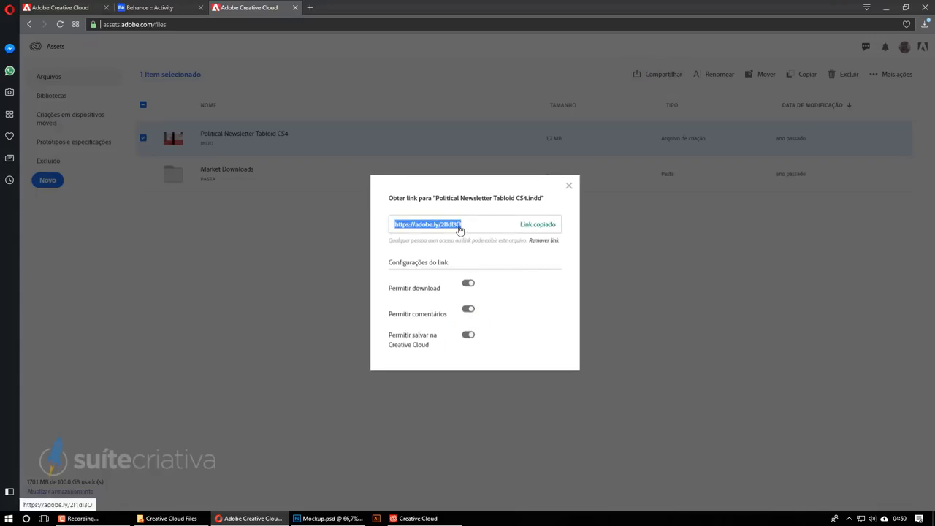
pyautogui.click(644, 263)
# - Look through the web assets' libraries, mobile creations, prototypes and deleted files, and return to the Bibliotecas page
pyautogui.click(51, 95)
pyautogui.click(70, 117)
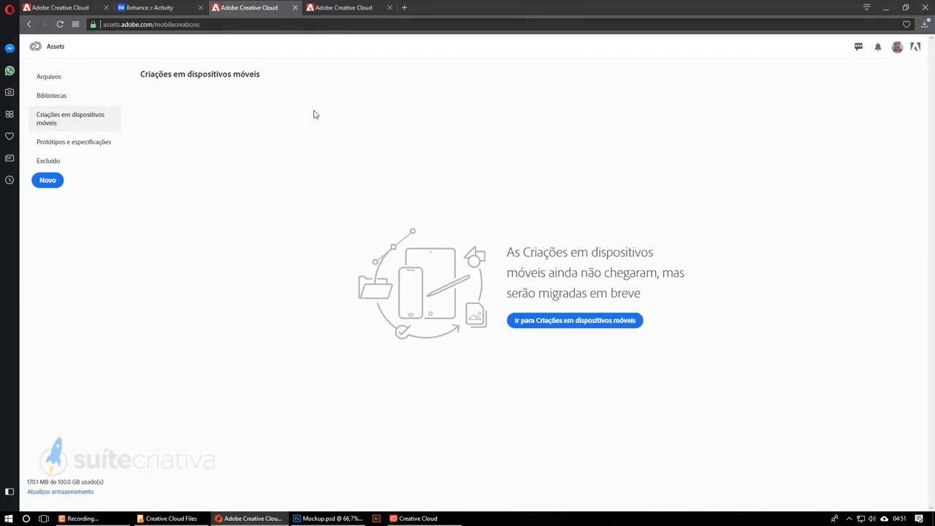
pyautogui.click(74, 142)
pyautogui.click(48, 161)
pyautogui.click(343, 8)
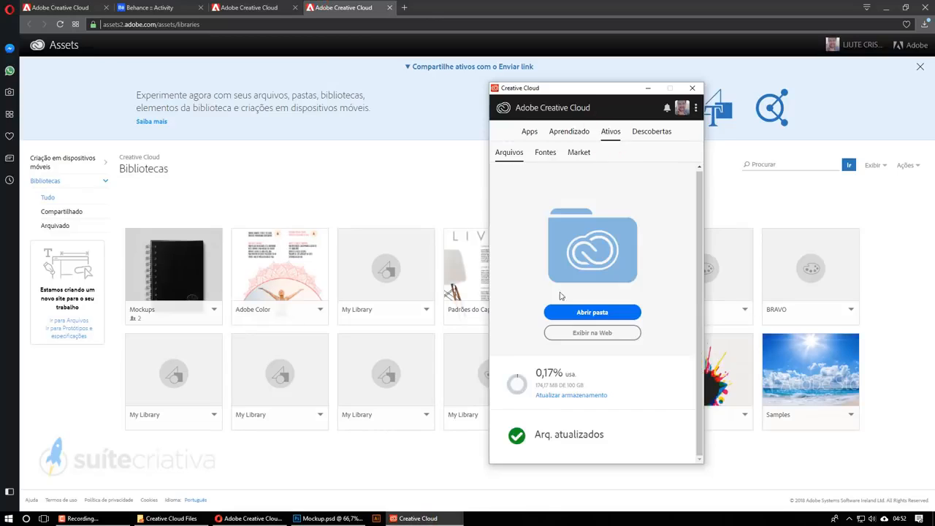
# - Search the Creative Cloud Market for "mockup" and add the Nexus5 Mockup to a library
pyautogui.click(578, 152)
pyautogui.write('mockup')
pyautogui.press('Return')
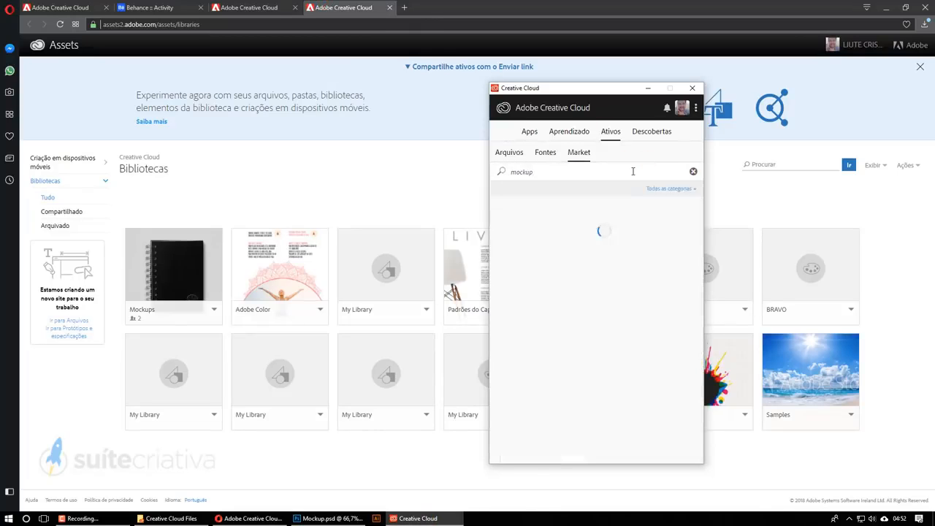
pyautogui.scroll(-5, 563, 289)
pyautogui.scroll(-3, 562, 290)
pyautogui.click(647, 274)
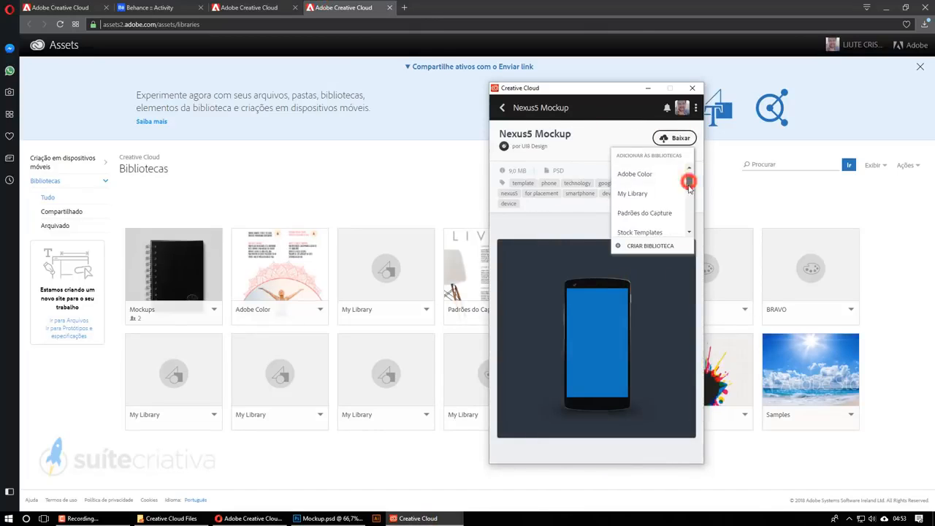
pyautogui.click(629, 172)
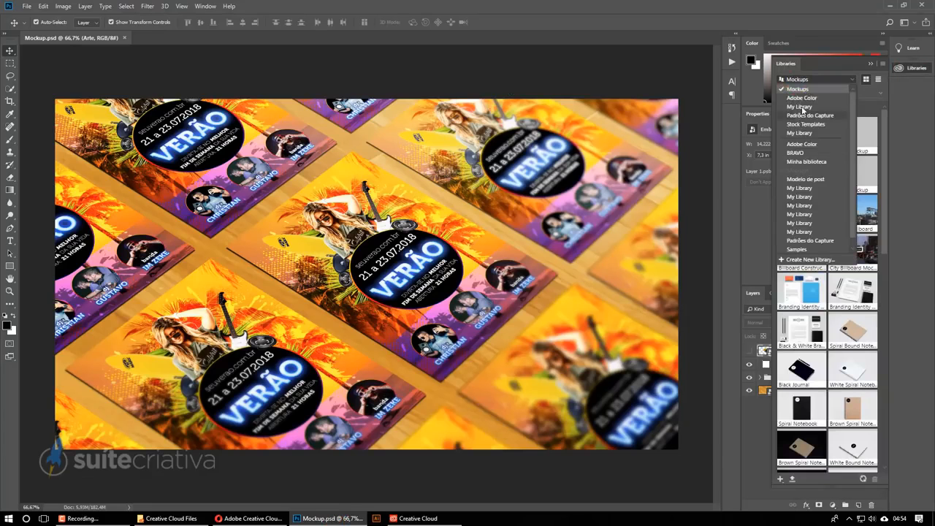
# - Switch to Photoshop and display the Stock Templates library
pyautogui.click(803, 128)
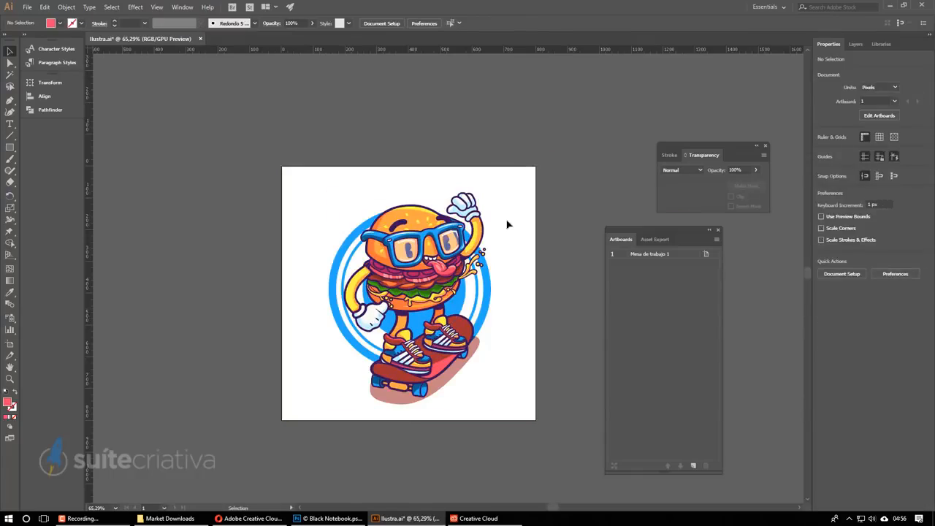
# - In Illustrator, add the whole burger illustration to Minha biblioteca and open the fill color in the library graphic's document
pyautogui.hotkey('ctrl', 'a')
pyautogui.click(881, 44)
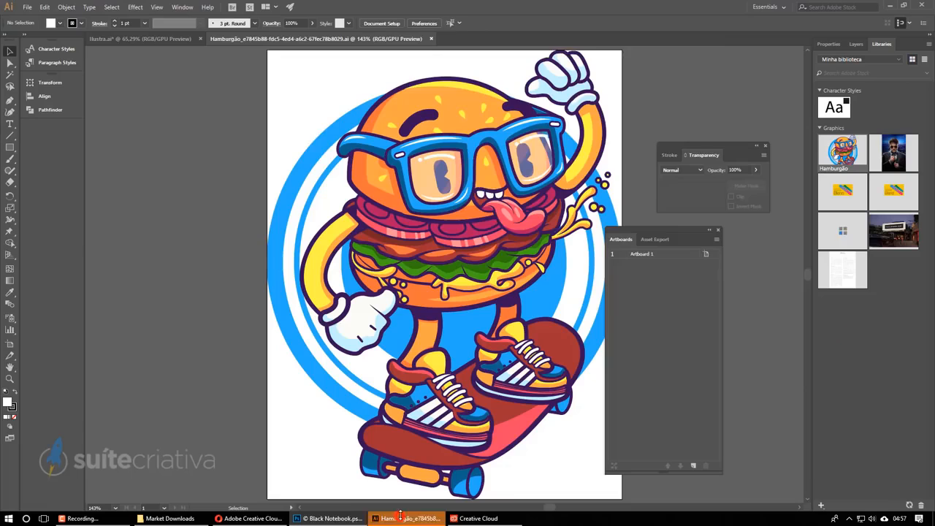
pyautogui.doubleClick(11, 405)
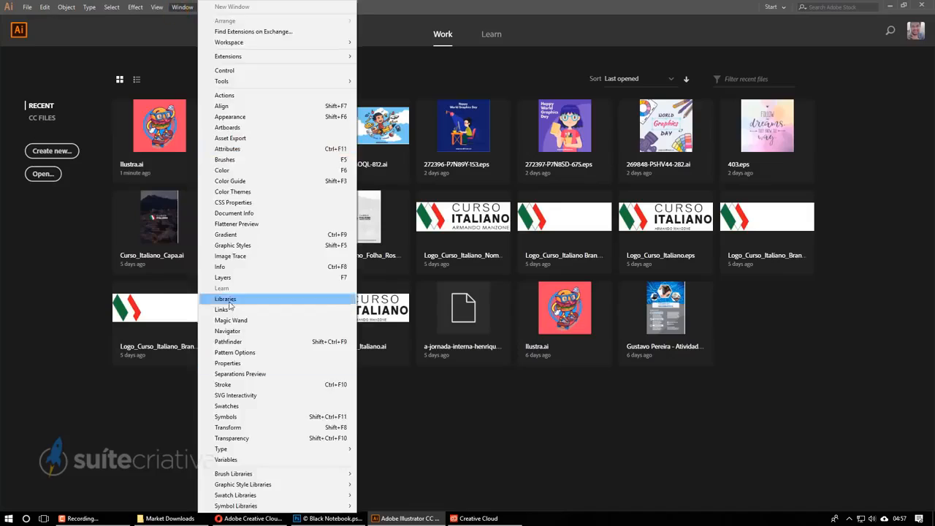